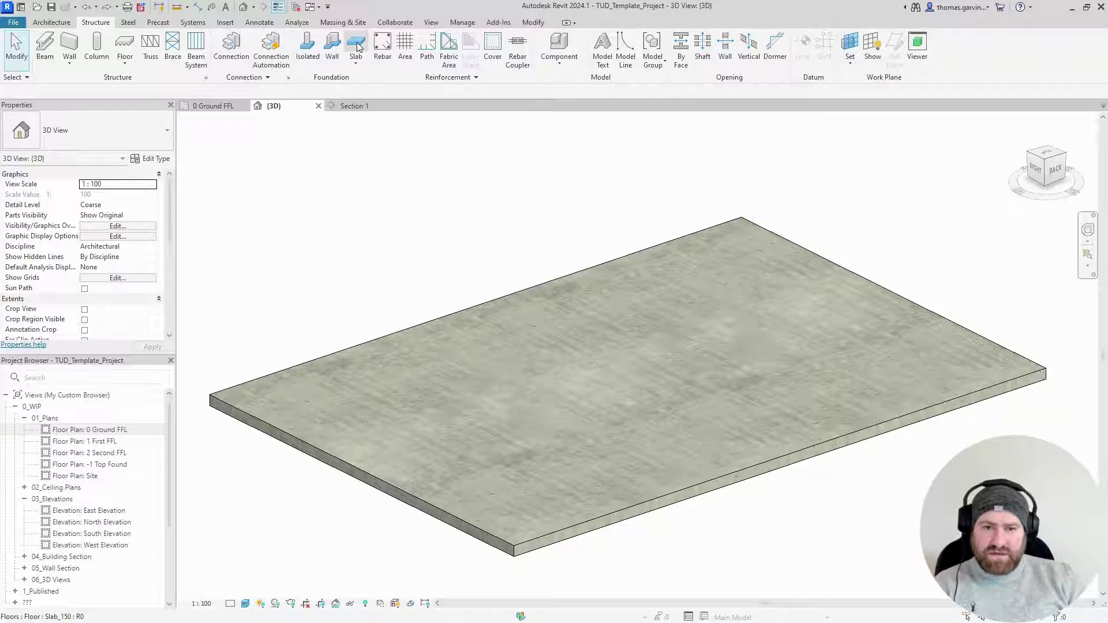
Add structural slab edges along all four edges of the floor slab in the 3D view.
click(355, 63)
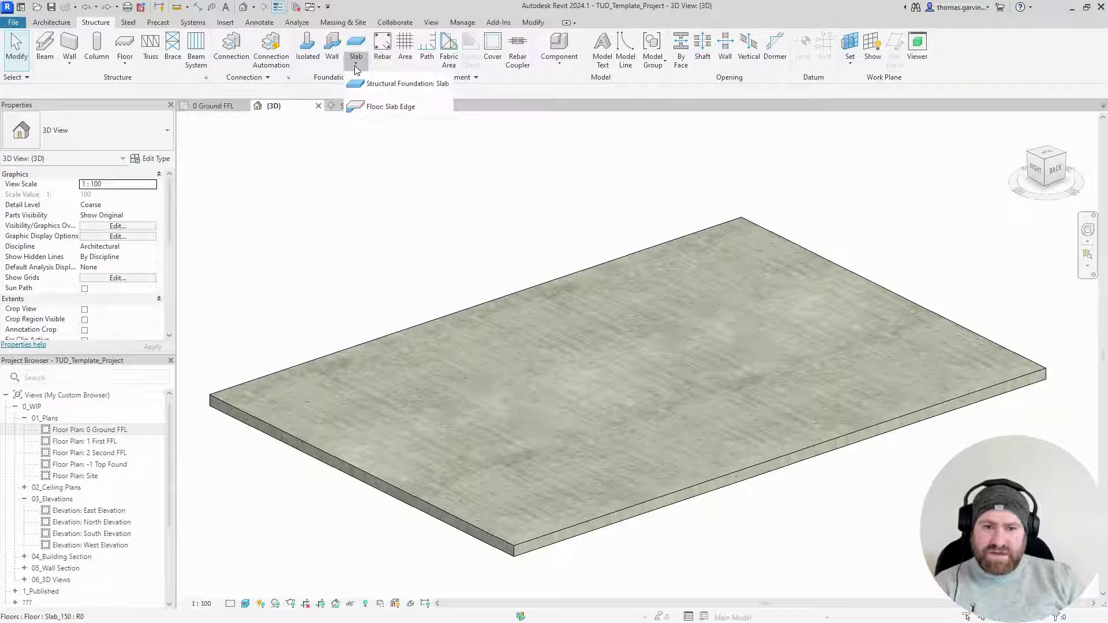
click(410, 115)
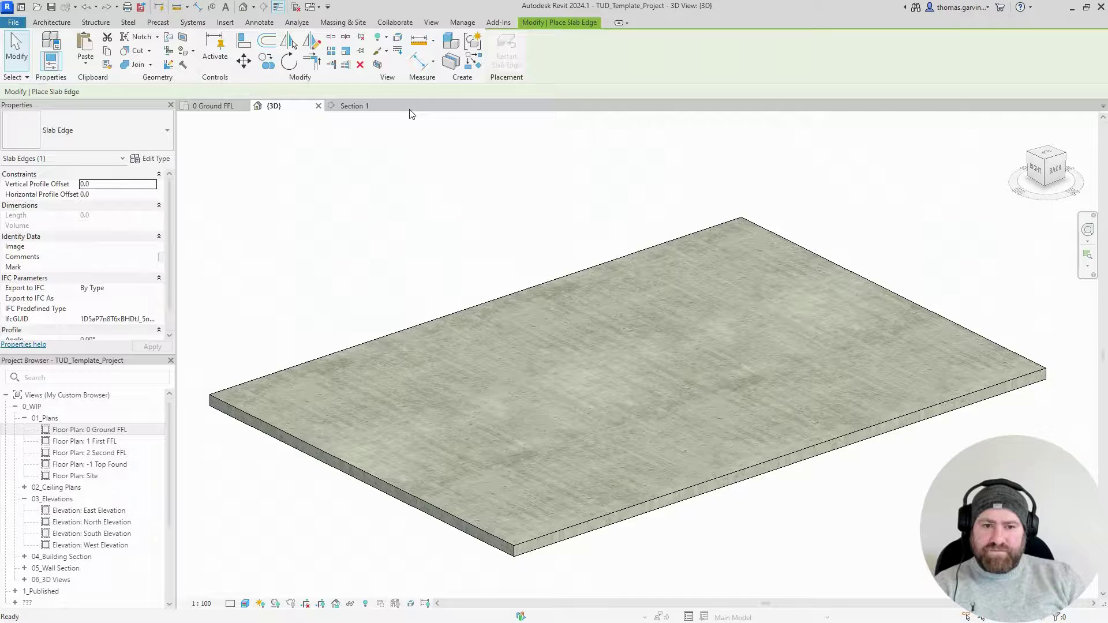
click(118, 130)
click(118, 131)
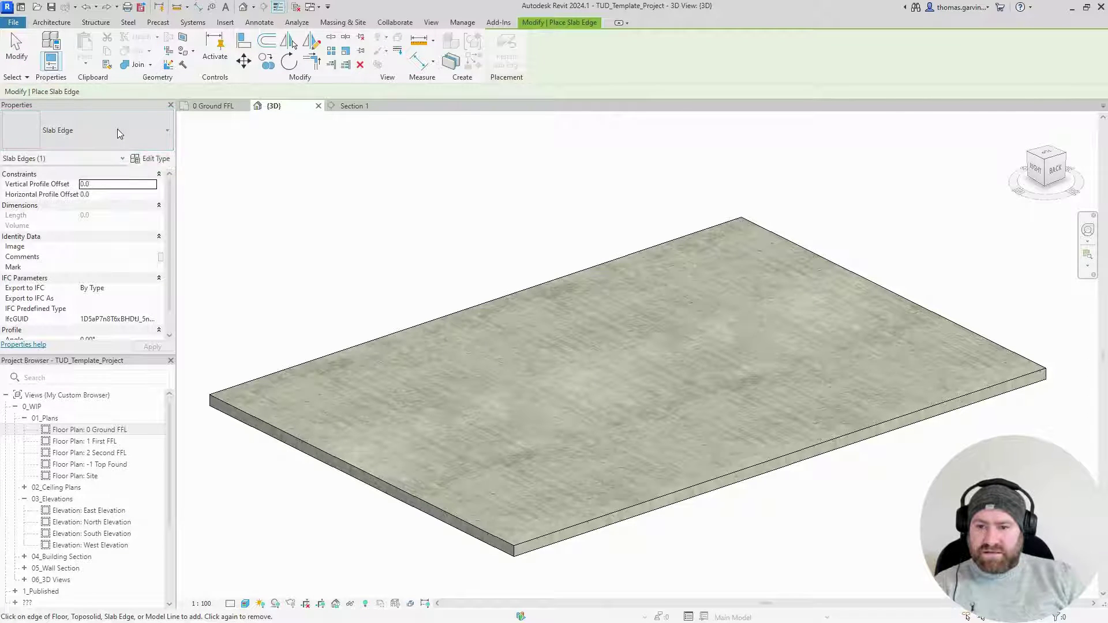
click(366, 485)
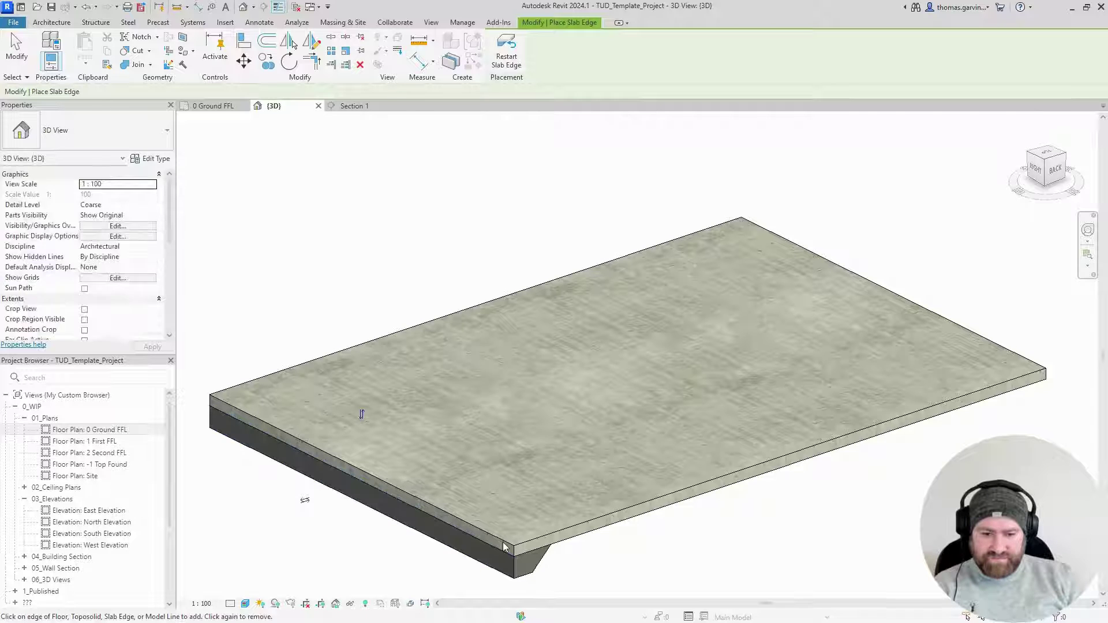
click(602, 532)
shift+middle_drag(825, 502, 734, 435)
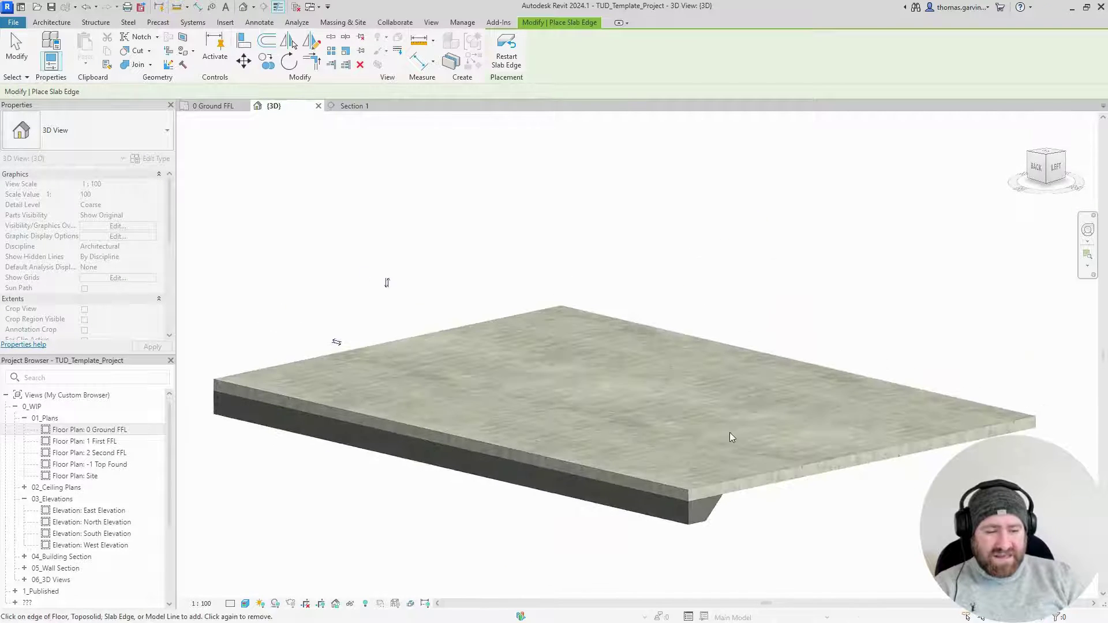
click(789, 489)
shift+middle_drag(831, 539, 784, 537)
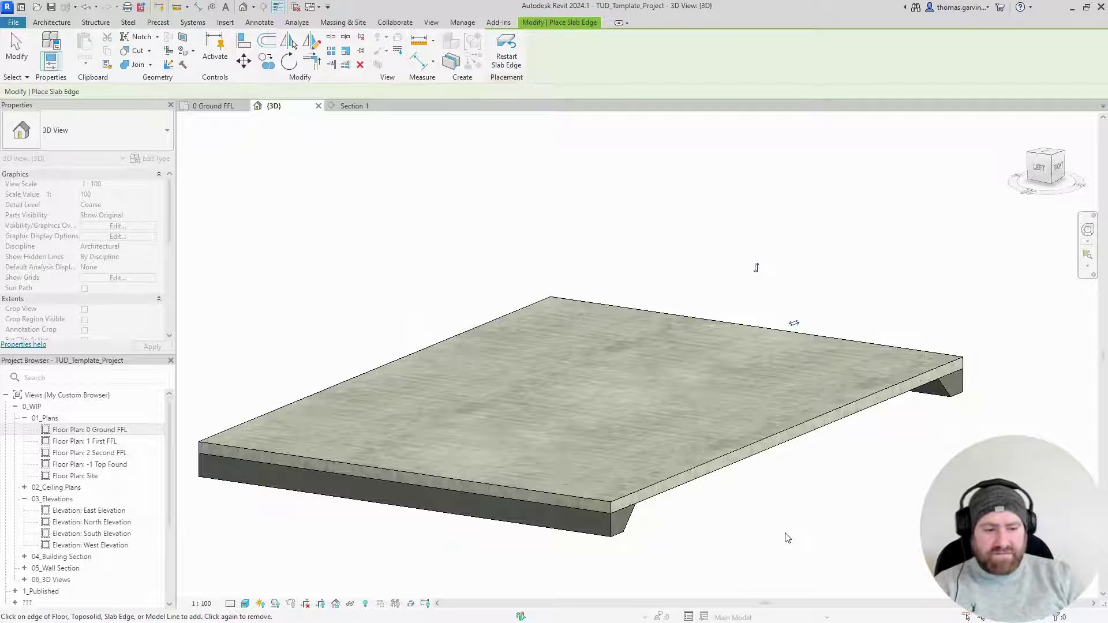
click(739, 500)
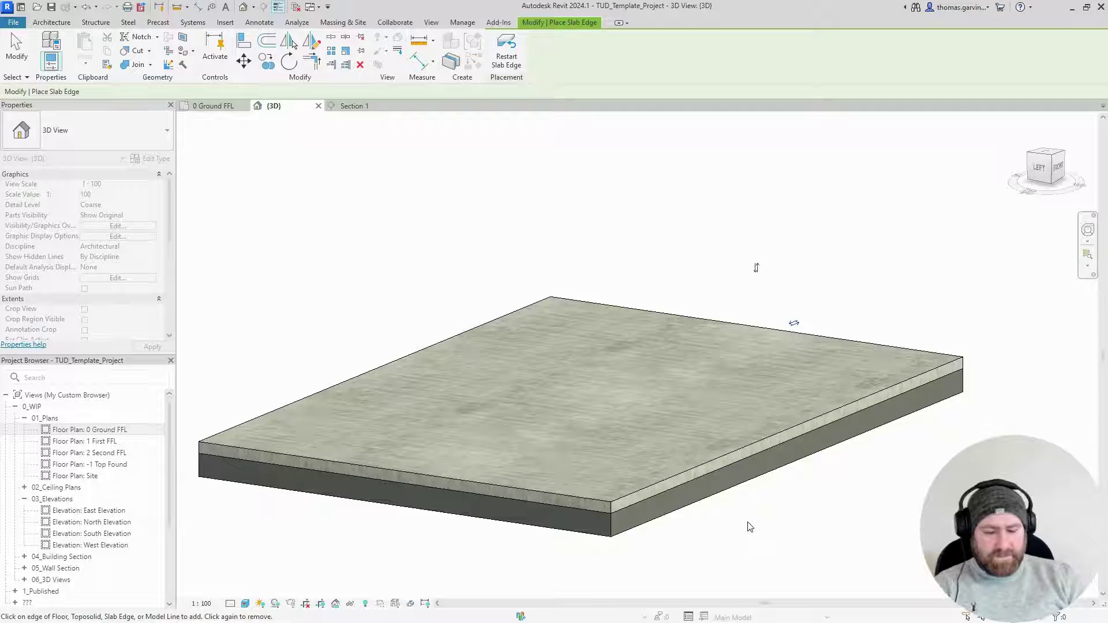
key(Escape)
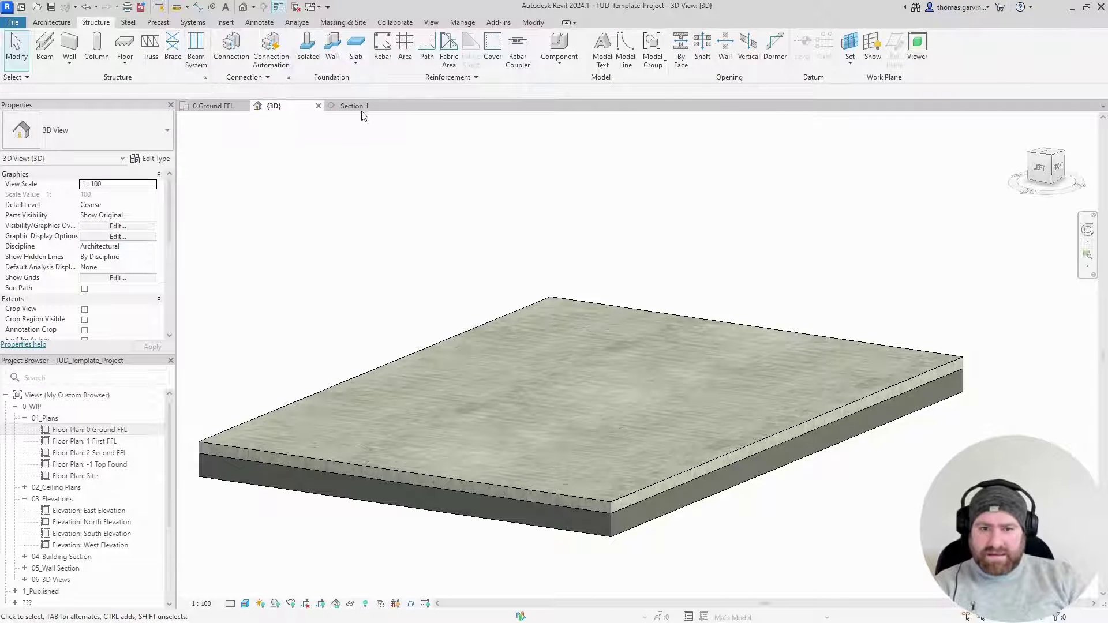
In Section 1, set the material of the slab edge type to Concrete, Cast-in-Place - C35.
click(355, 106)
scroll(440, 440, down, 1)
click(444, 445)
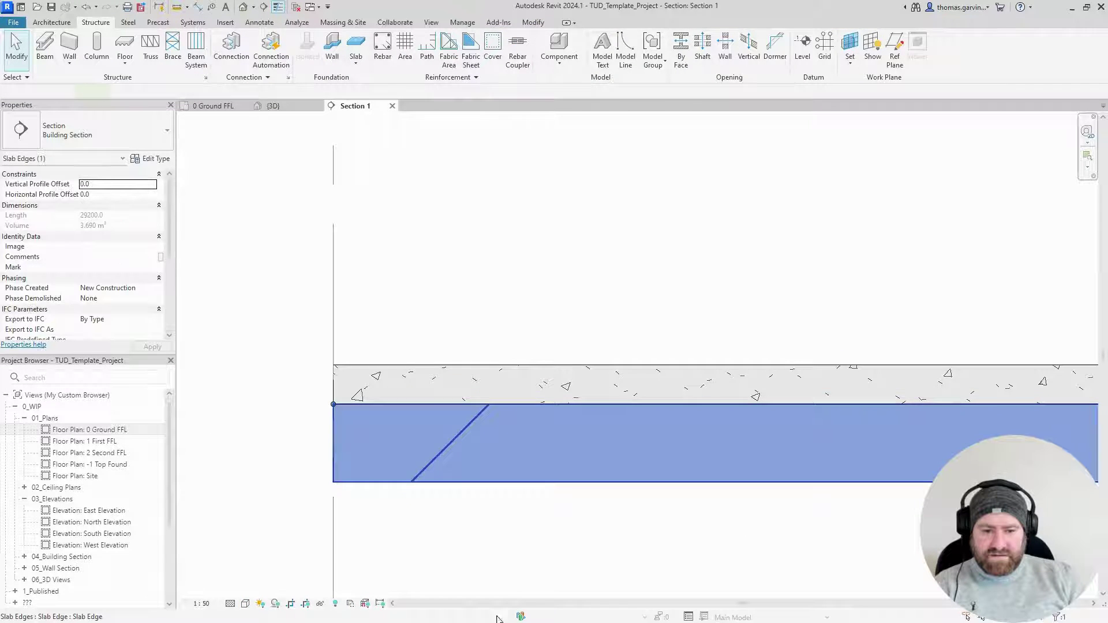
scroll(593, 514, down, 1)
scroll(734, 496, up, 1)
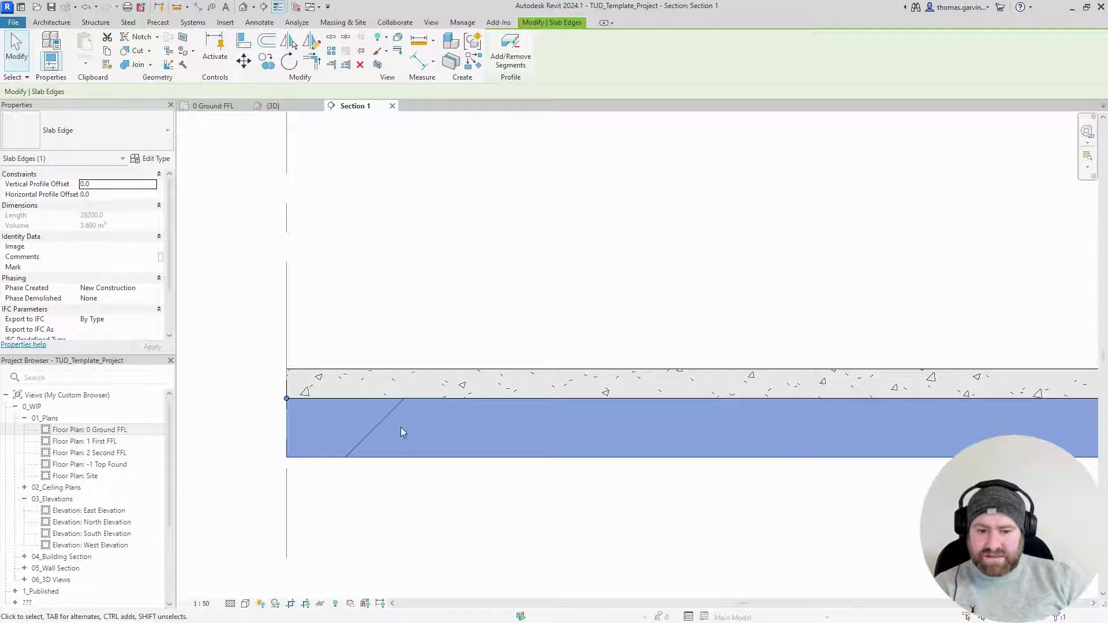
click(151, 159)
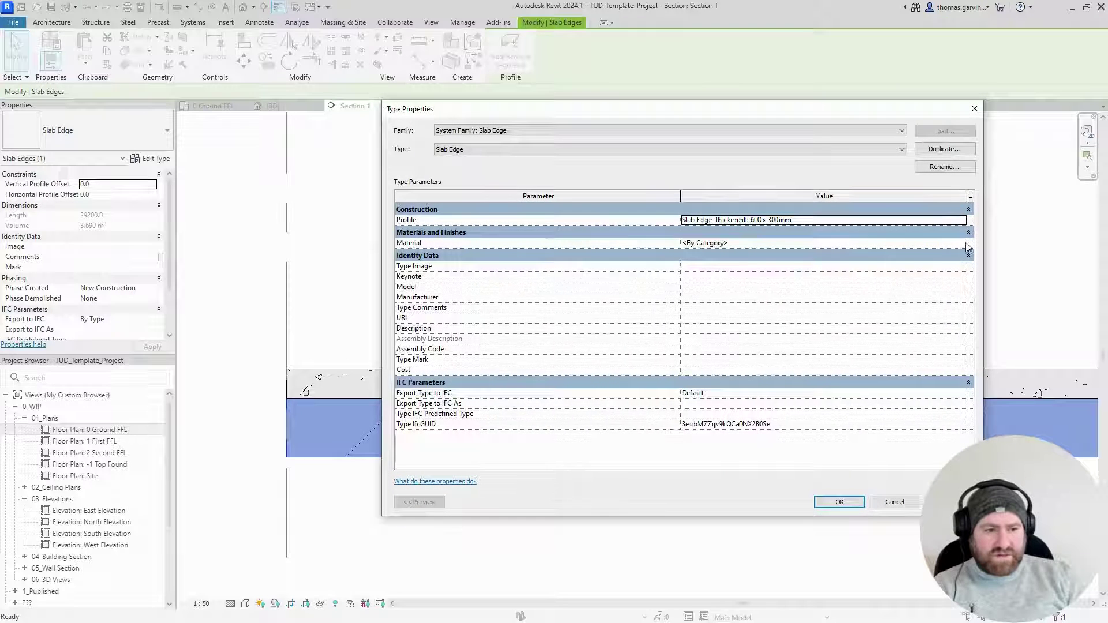
click(949, 245)
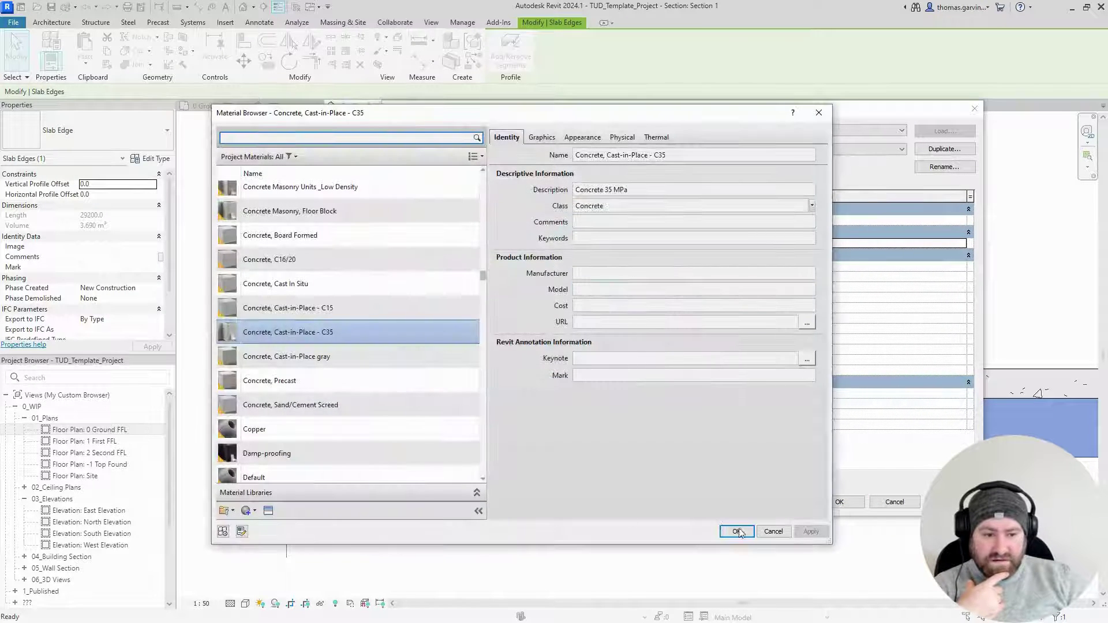
click(738, 531)
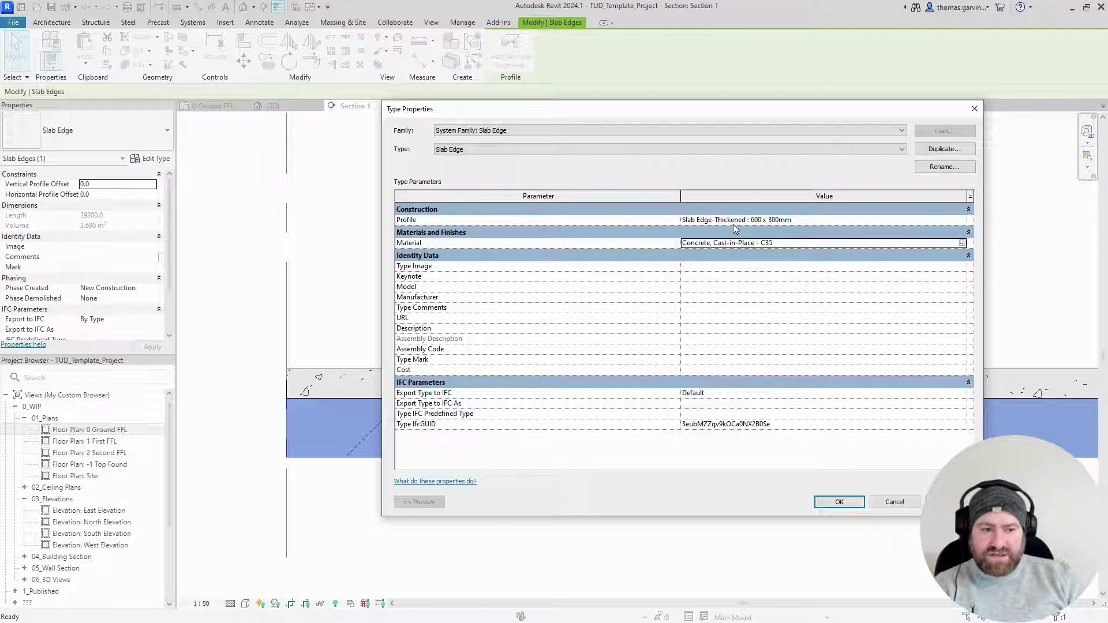
click(787, 220)
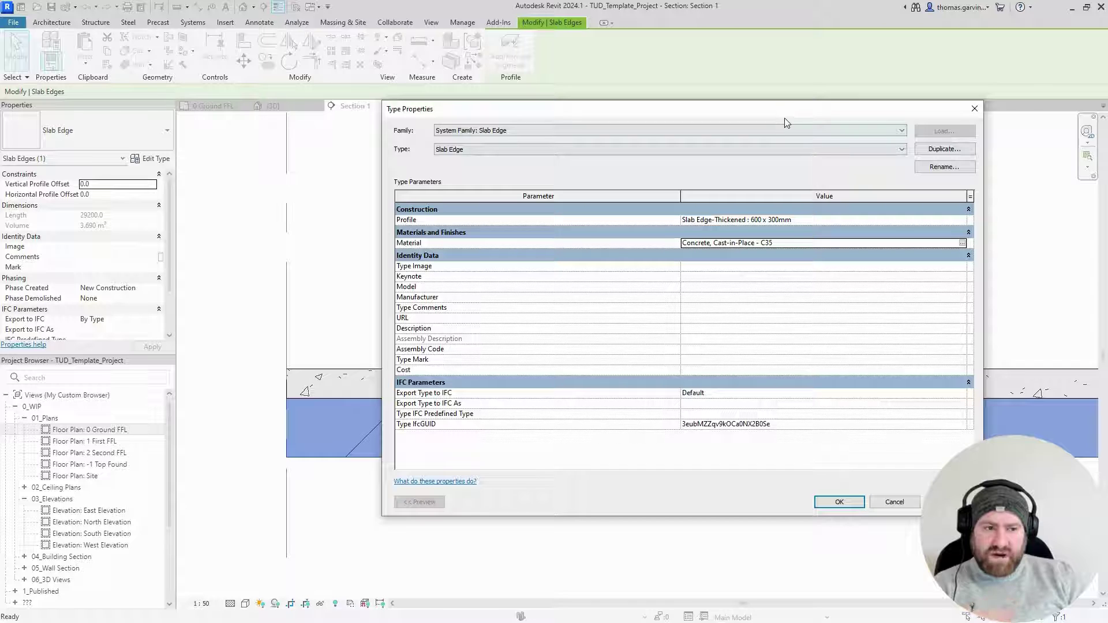
drag(780, 115, 821, 100)
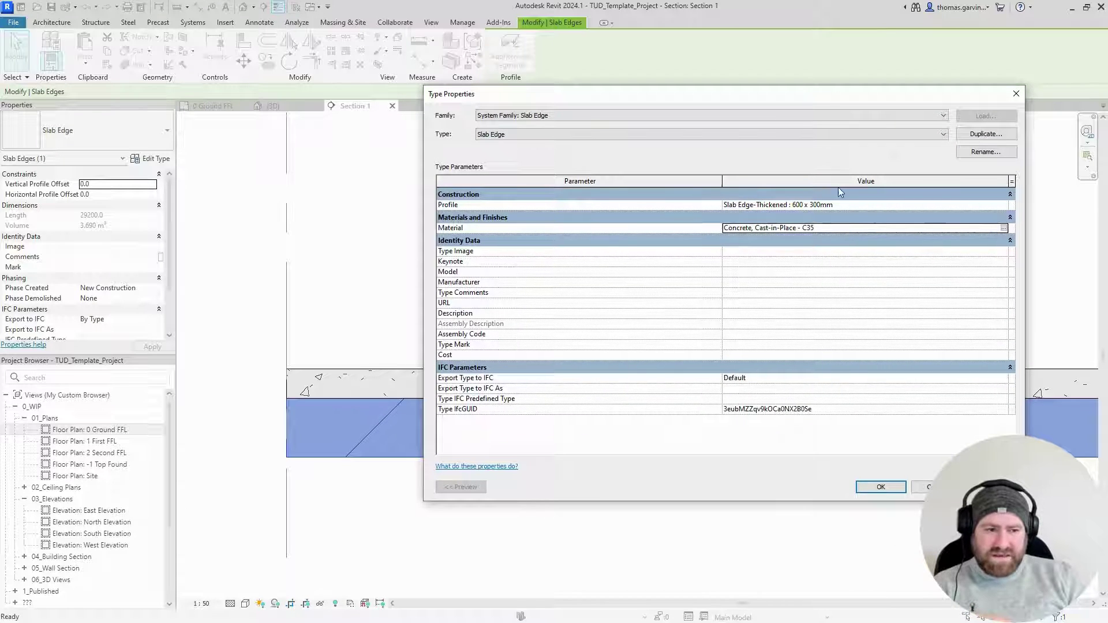
click(881, 487)
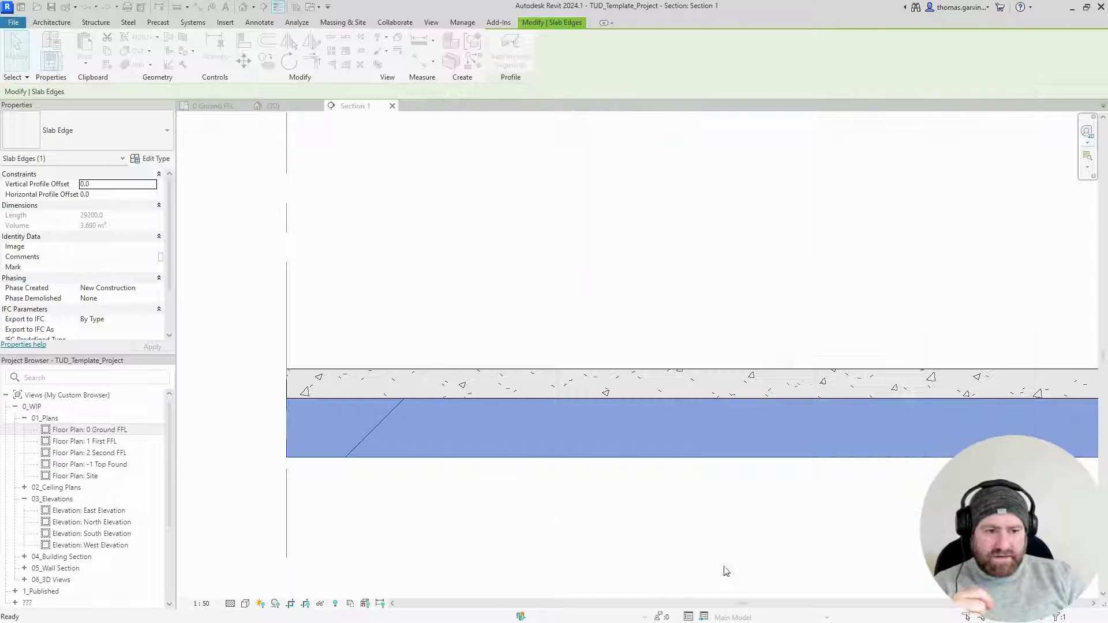
click(638, 566)
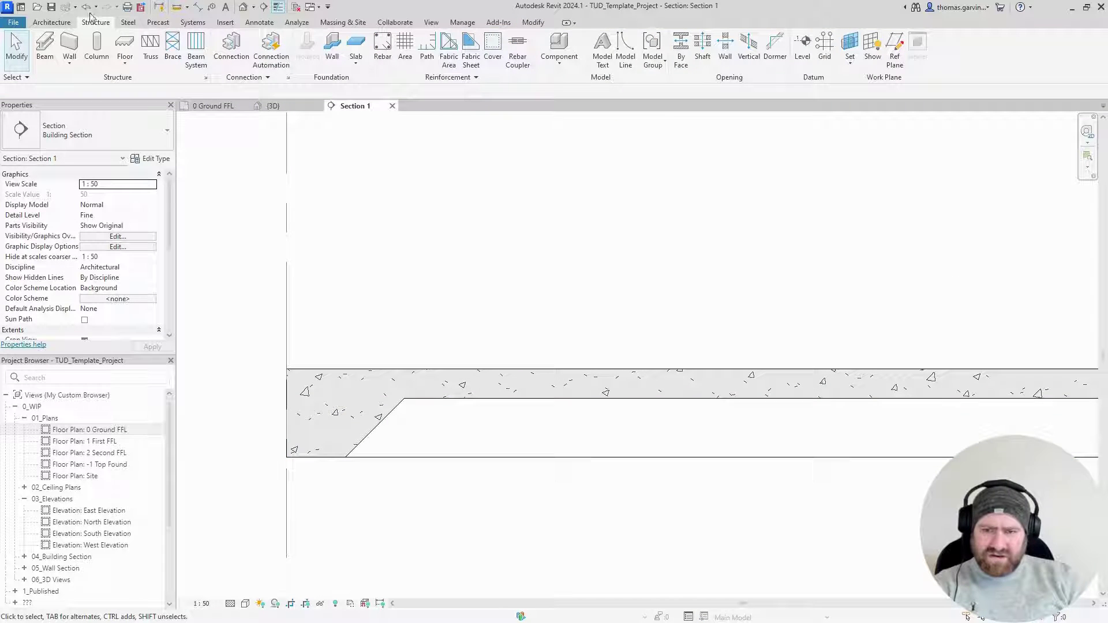
Measure the bottom and top widths of the thickened slab edge profile in the section.
click(177, 7)
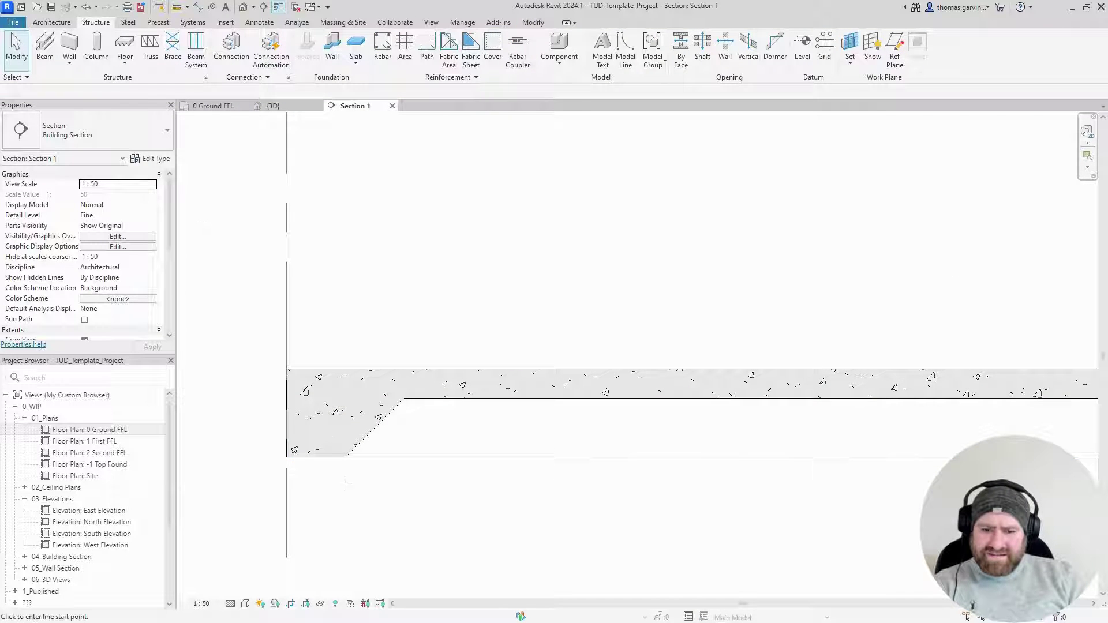
click(286, 456)
click(345, 456)
click(403, 398)
click(286, 398)
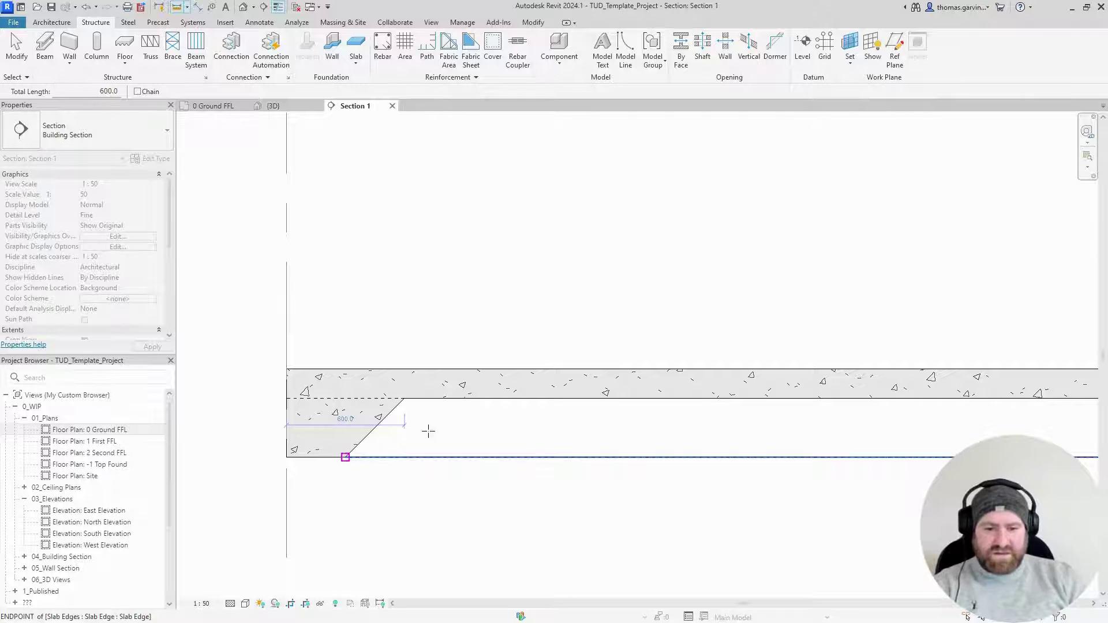
key(Escape)
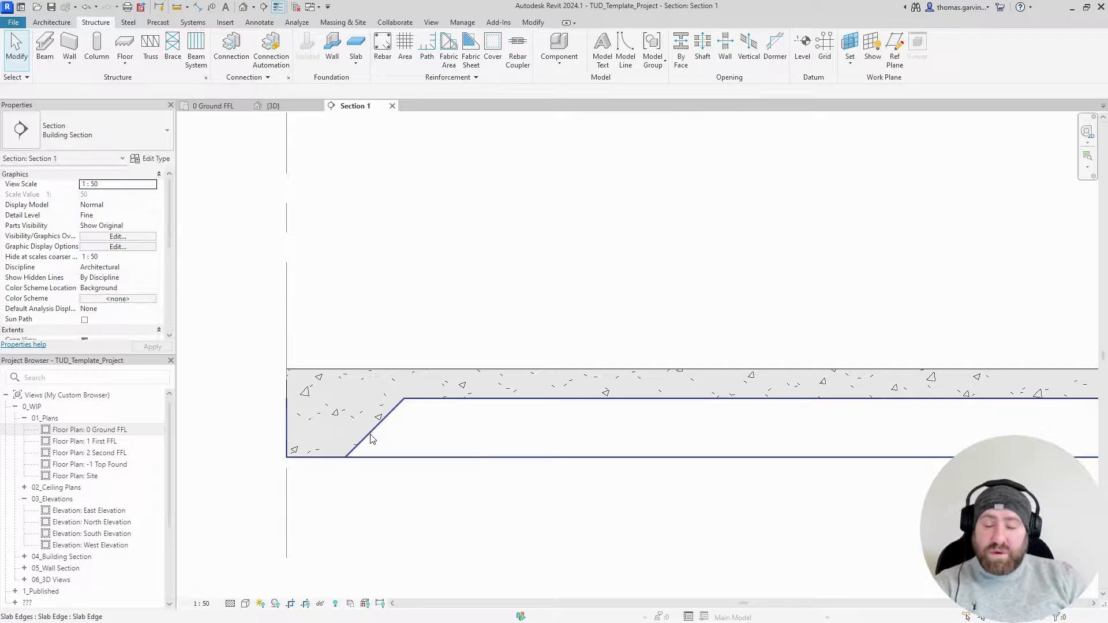
Create a new family from the Metric Profile-Hosted template.
click(12, 22)
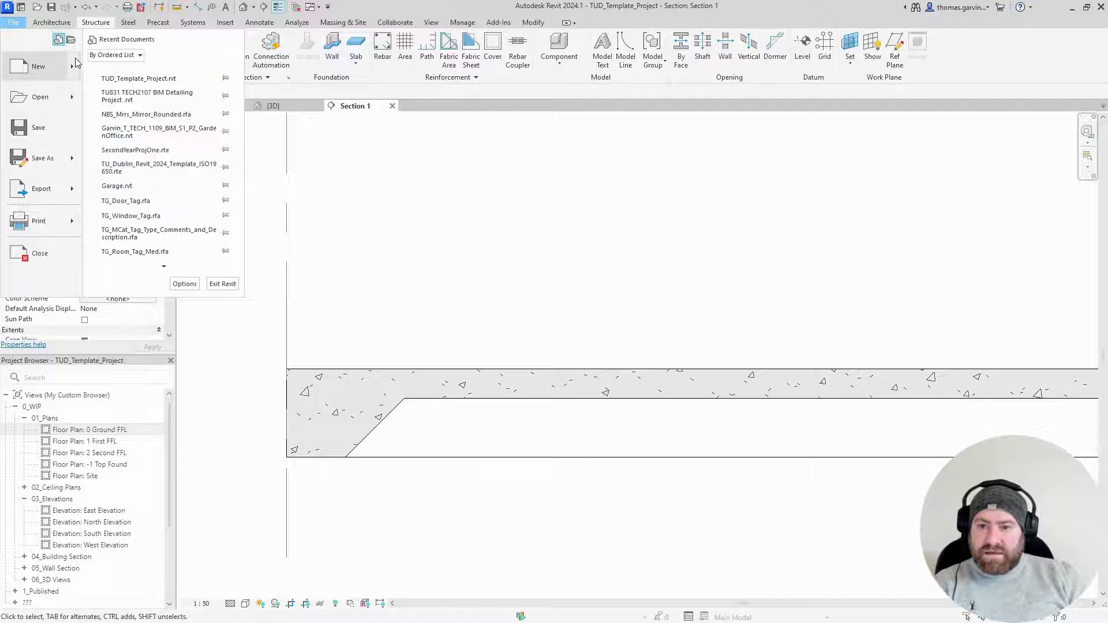
mouse_move(72, 65)
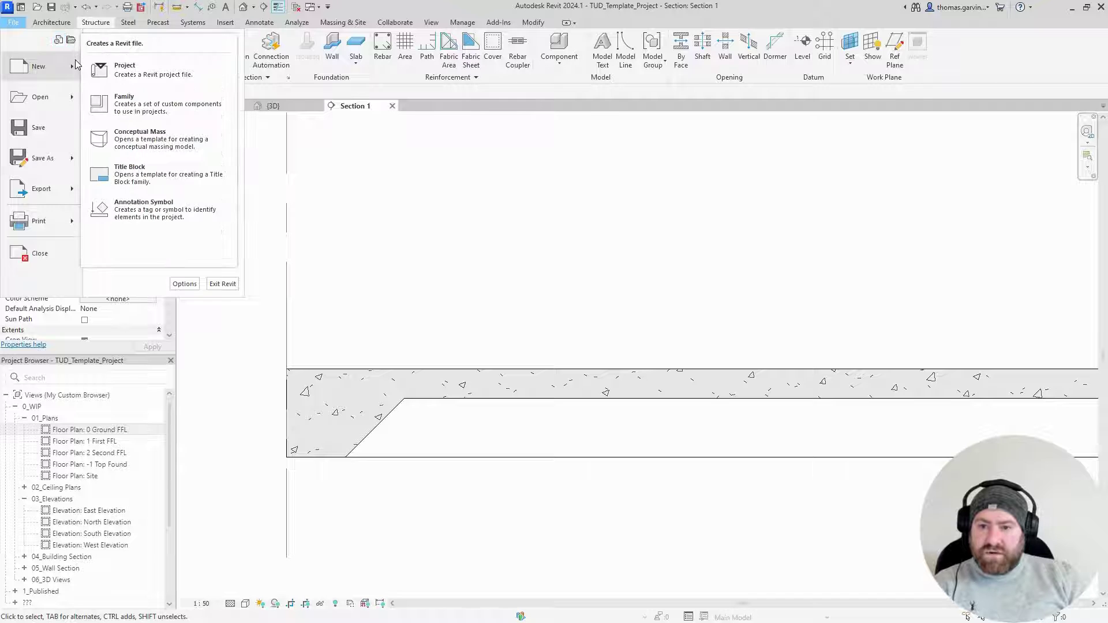
click(140, 107)
scroll(600, 259, down, 8)
scroll(584, 275, down, 5)
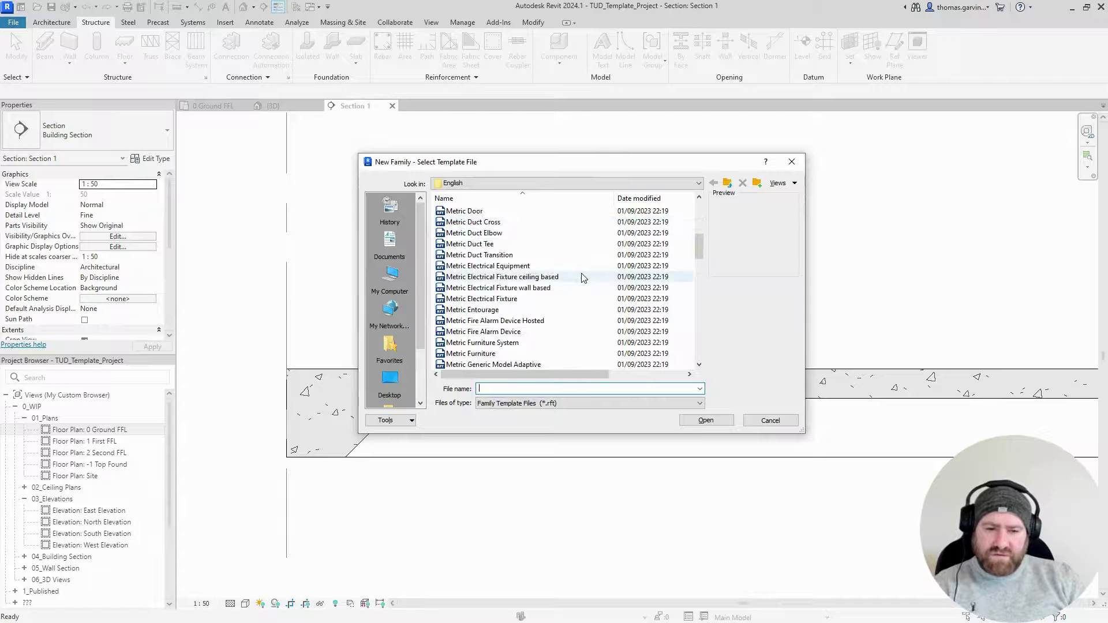
scroll(575, 287, down, 5)
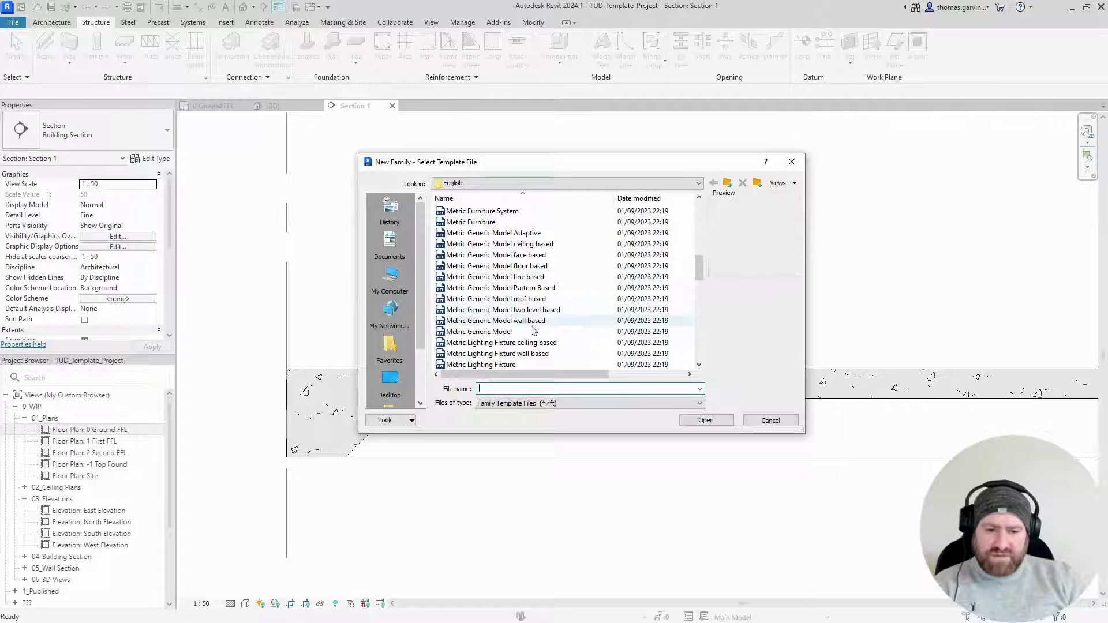
scroll(536, 309, down, 3)
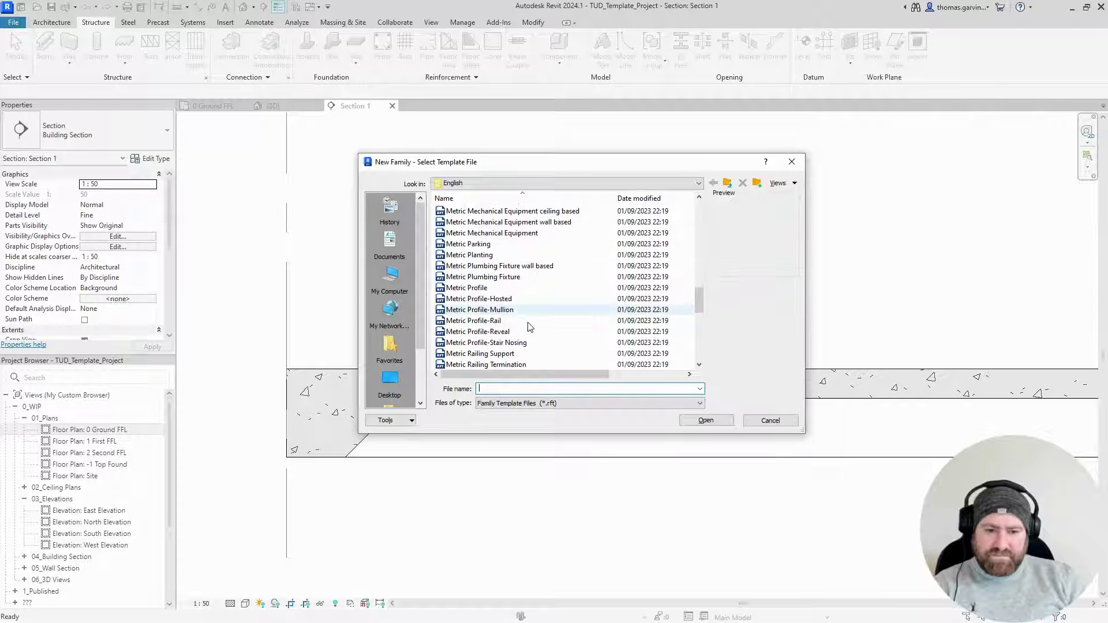
click(520, 299)
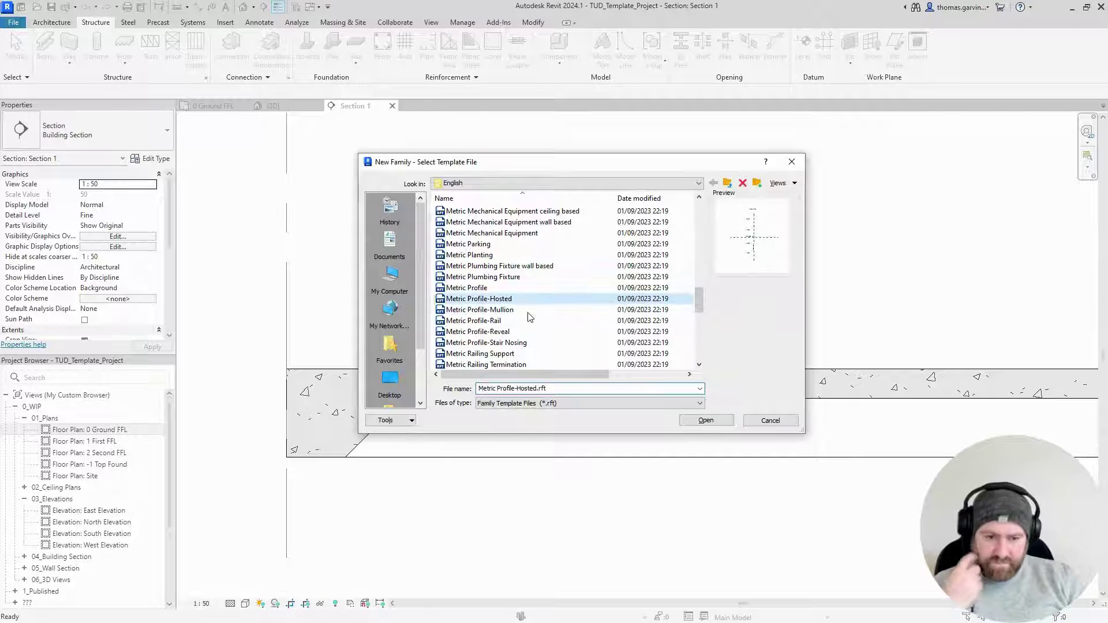
click(705, 421)
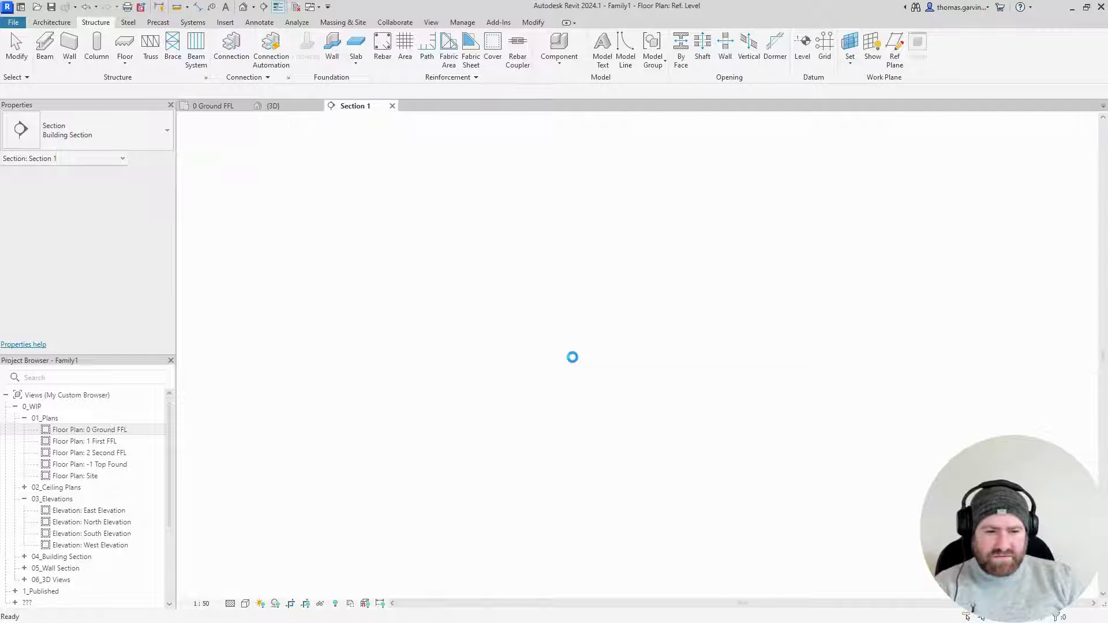
scroll(658, 346, up, 3)
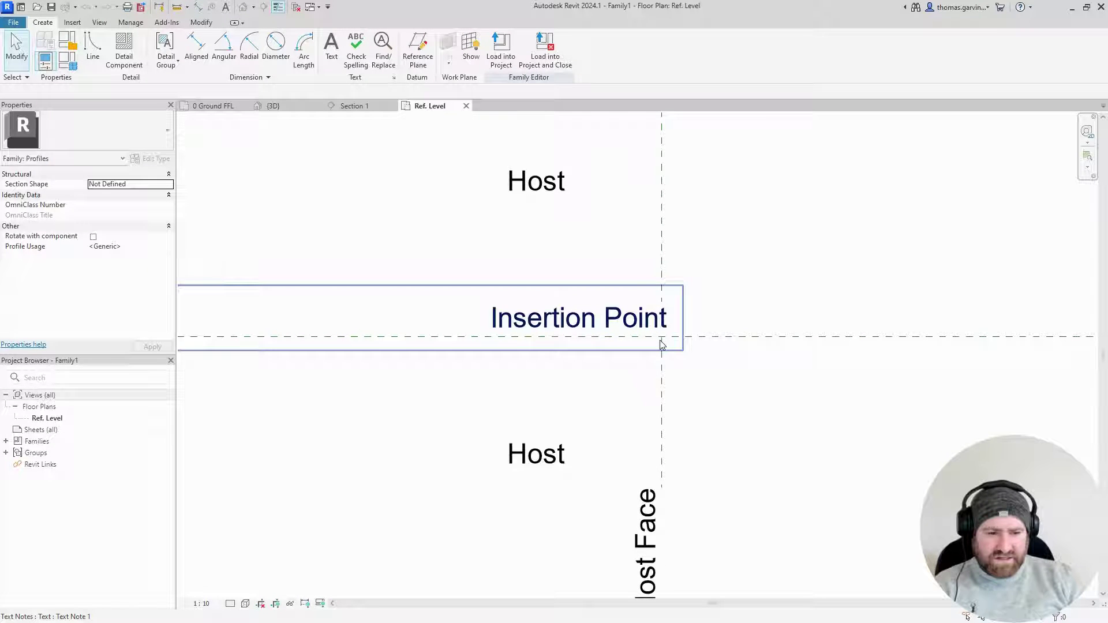
click(549, 342)
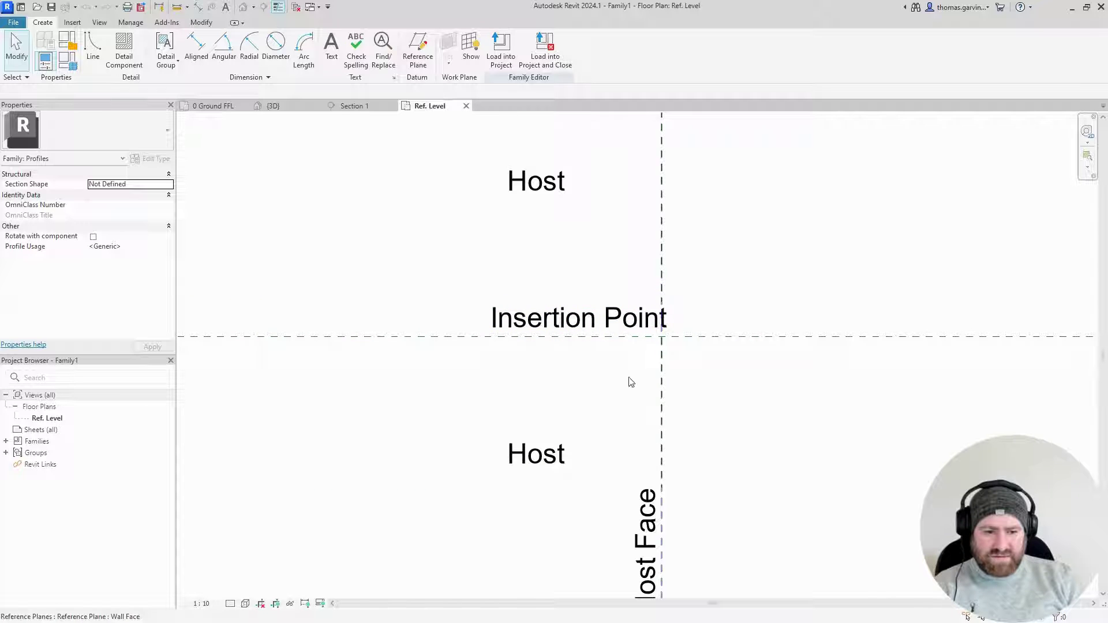
click(555, 375)
click(555, 376)
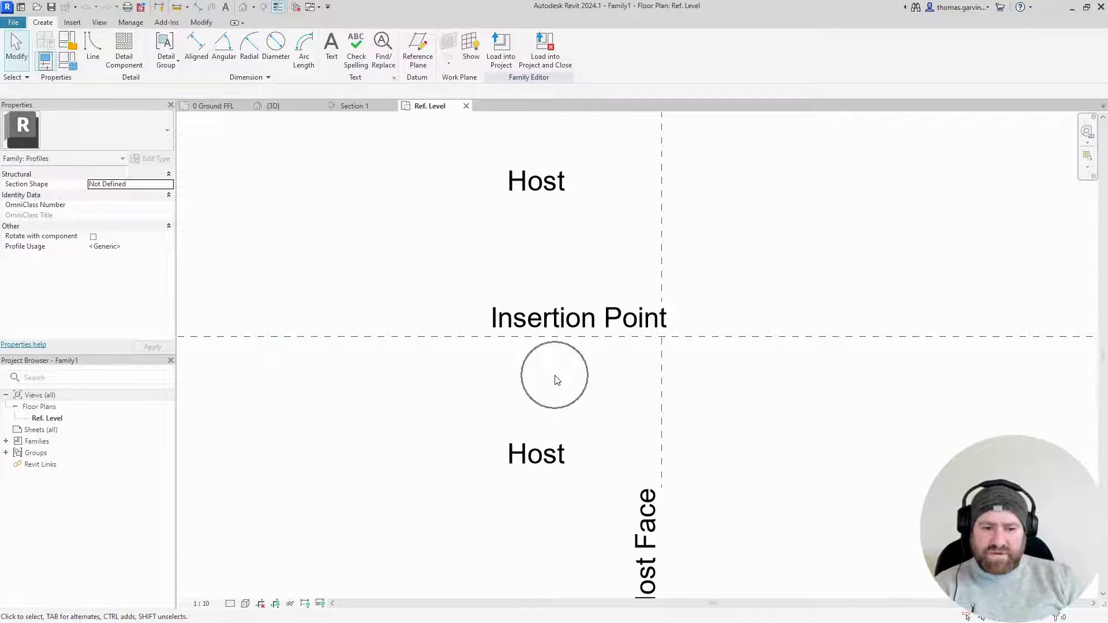
Draw a vertical reference plane about 210 mm left of the Host Face and a horizontal one below the Insertion Point plane.
scroll(507, 453, down, 1)
scroll(506, 452, down, 1)
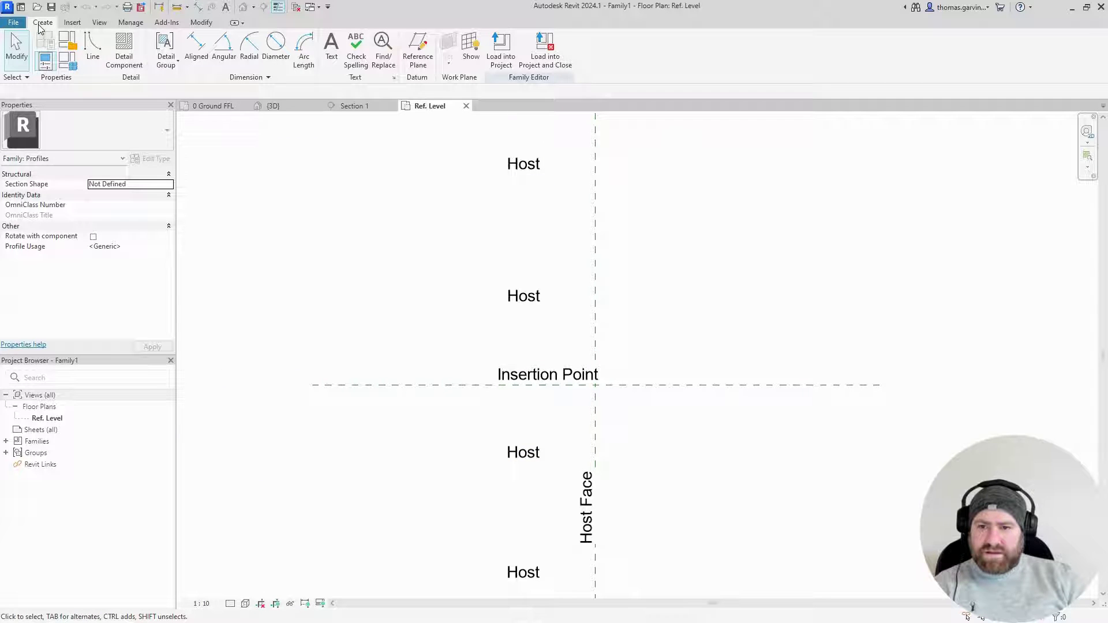
click(418, 46)
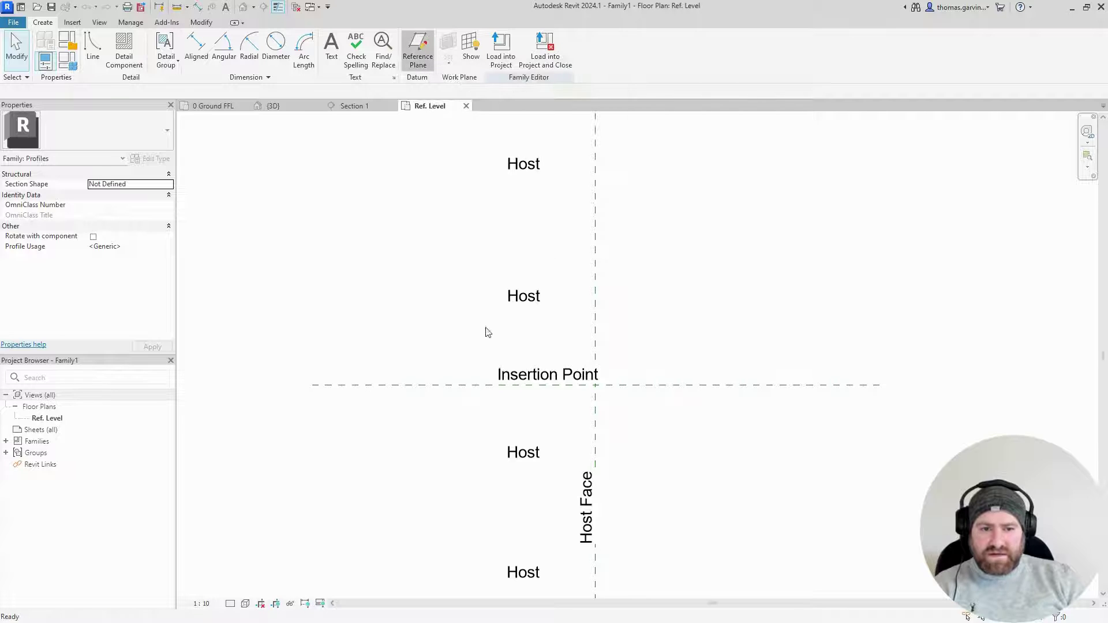
click(496, 264)
click(497, 569)
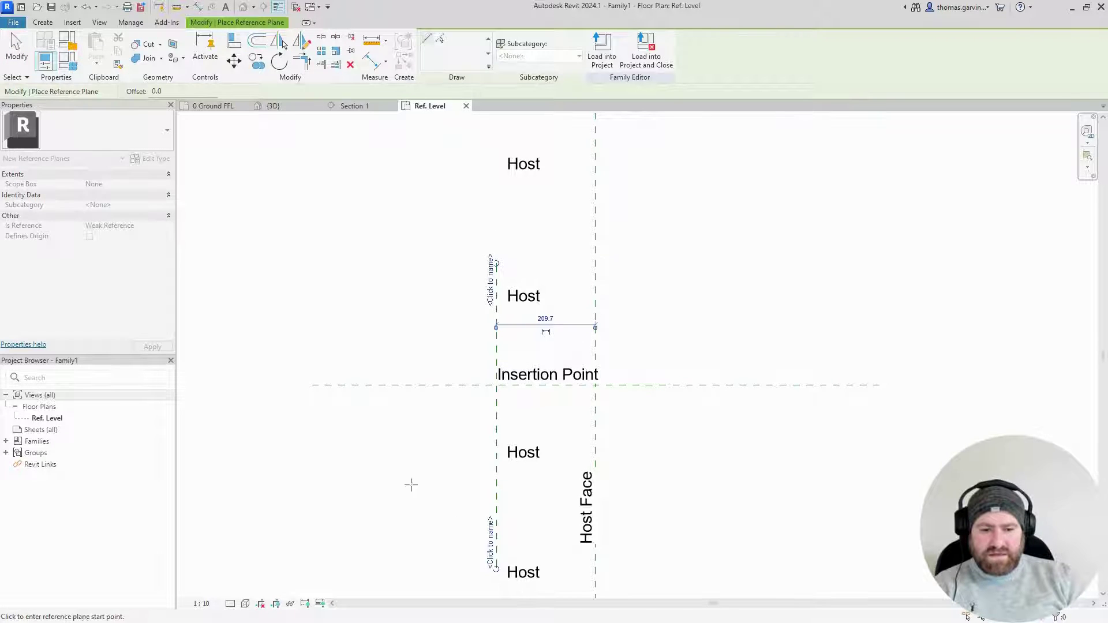
click(351, 456)
click(750, 455)
key(Escape)
key(Escape)
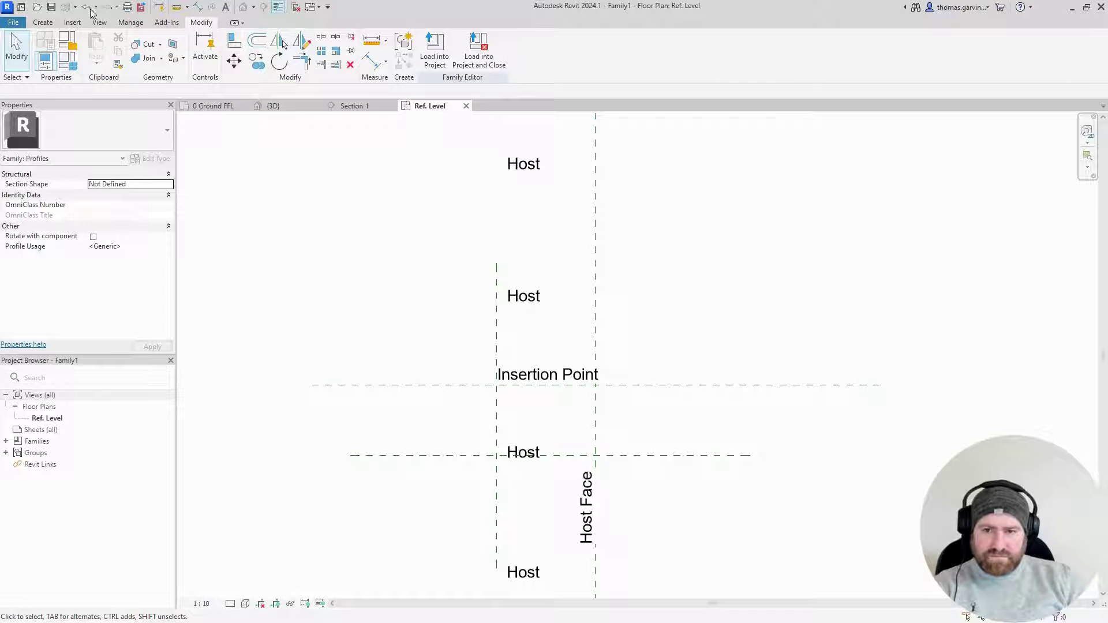
Add aligned dimensions from the Insertion Point plane to the lower reference plane and from the Host Face to the left reference plane.
click(197, 8)
click(695, 385)
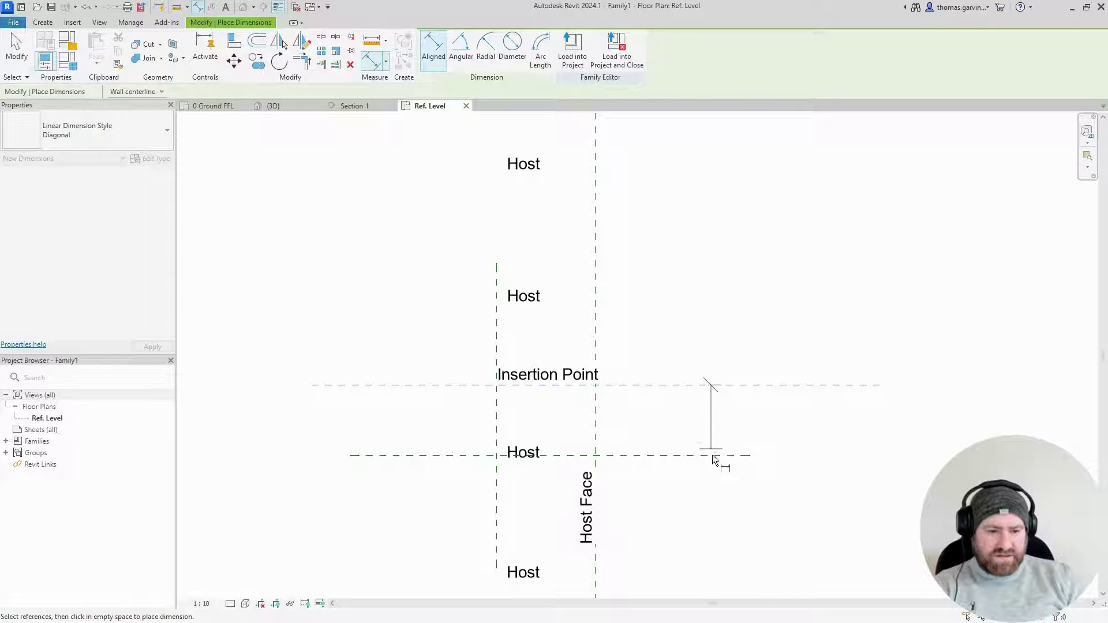
click(711, 456)
click(706, 484)
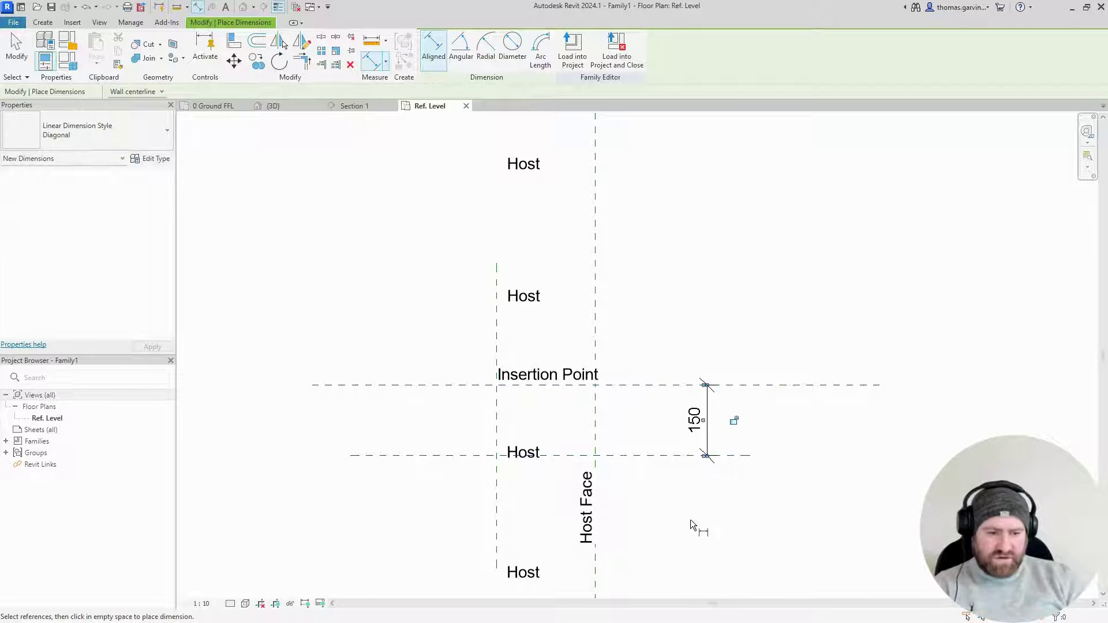
click(593, 327)
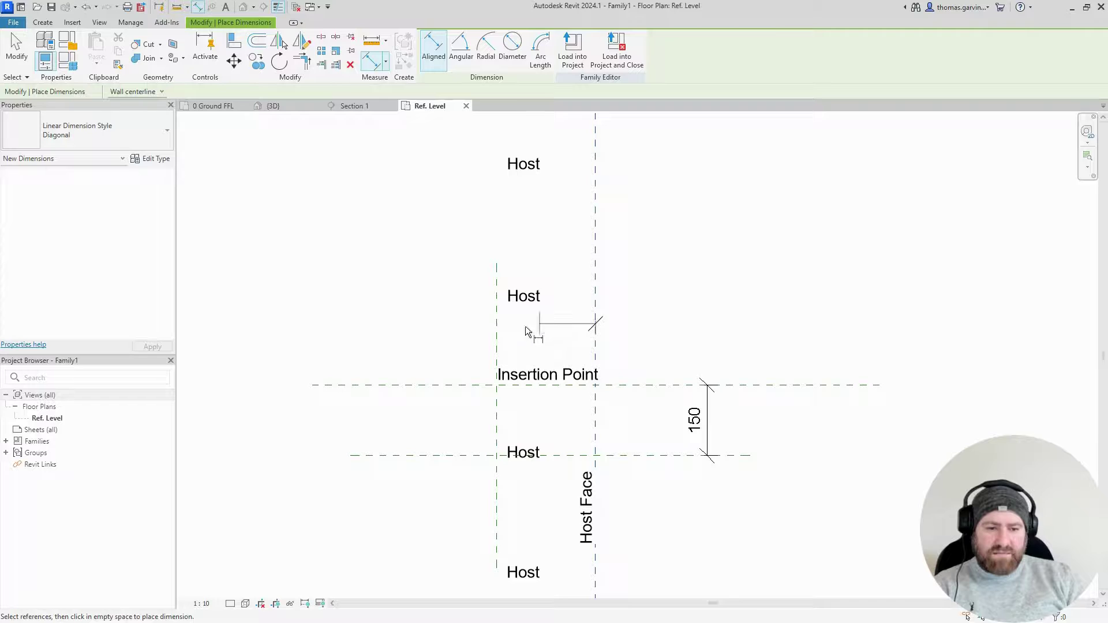
click(497, 330)
click(544, 258)
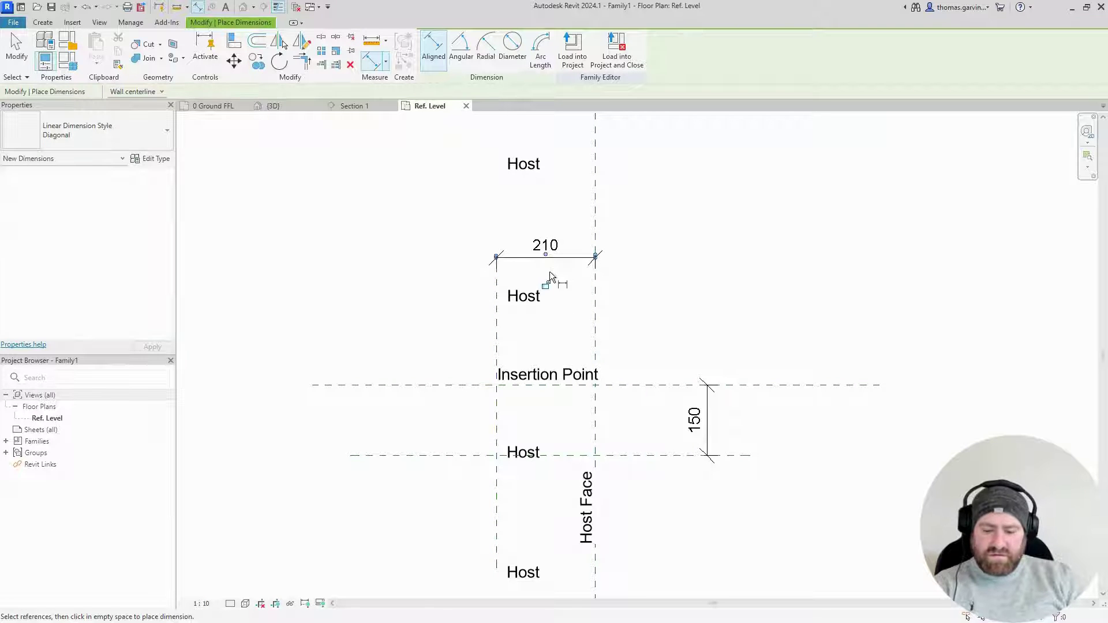
key(Escape)
key(Escape)
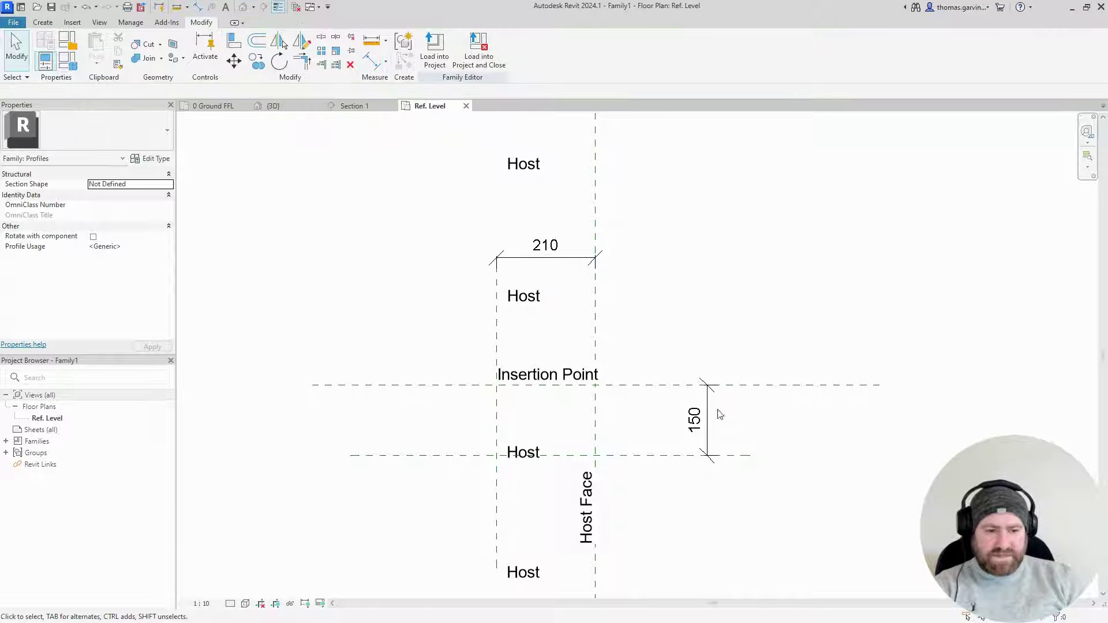
Label the vertical dimension between the horizontal reference planes with a new type parameter named Height.
click(705, 442)
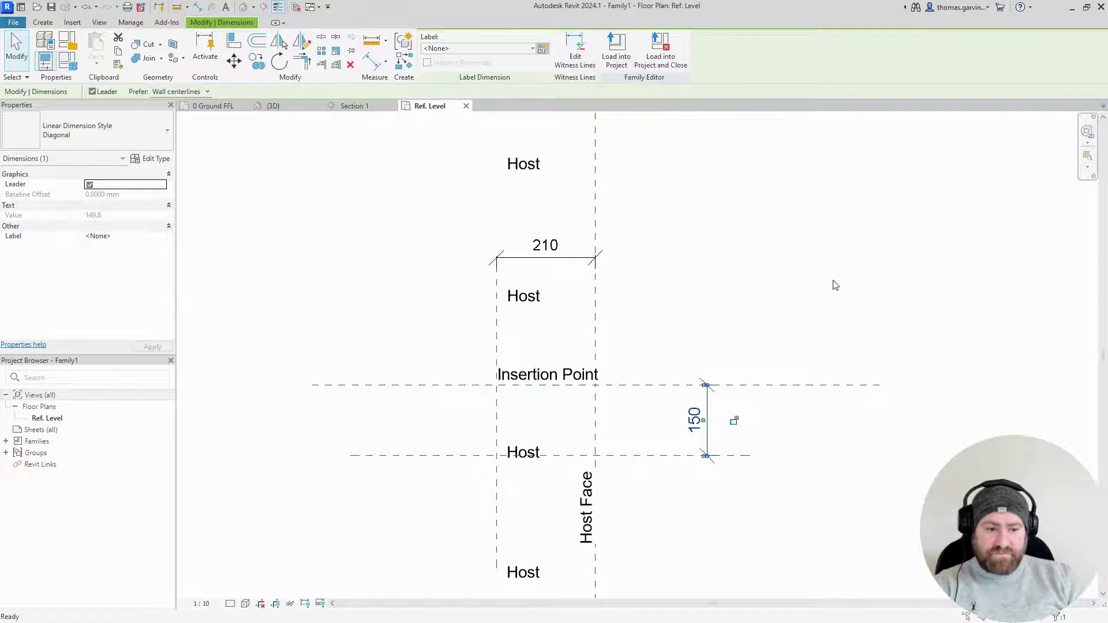
text(Hegh)
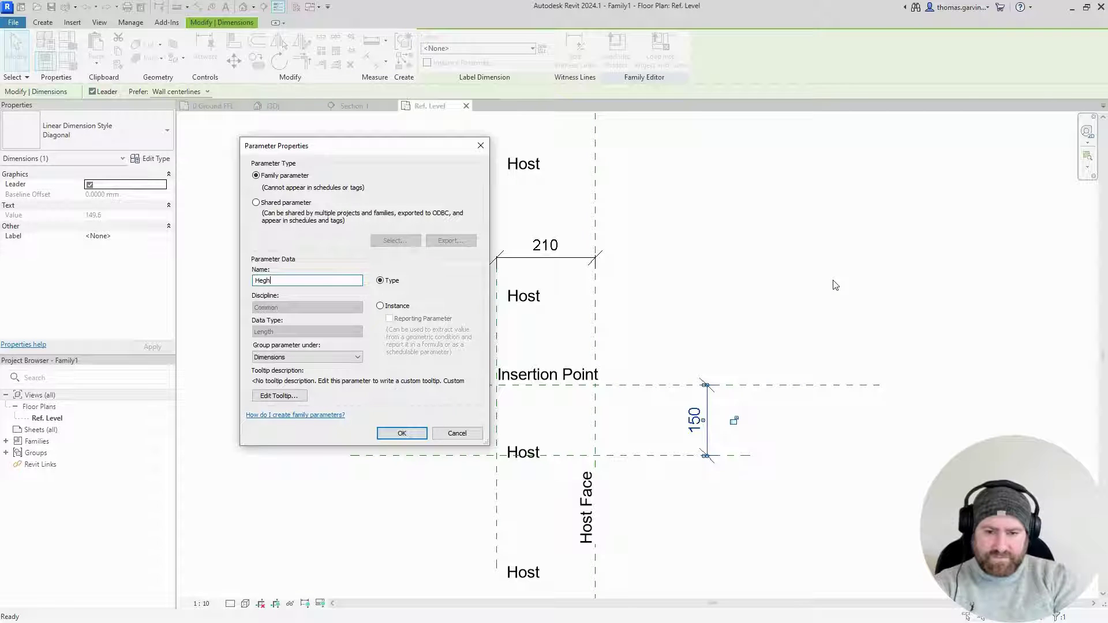
text(ight)
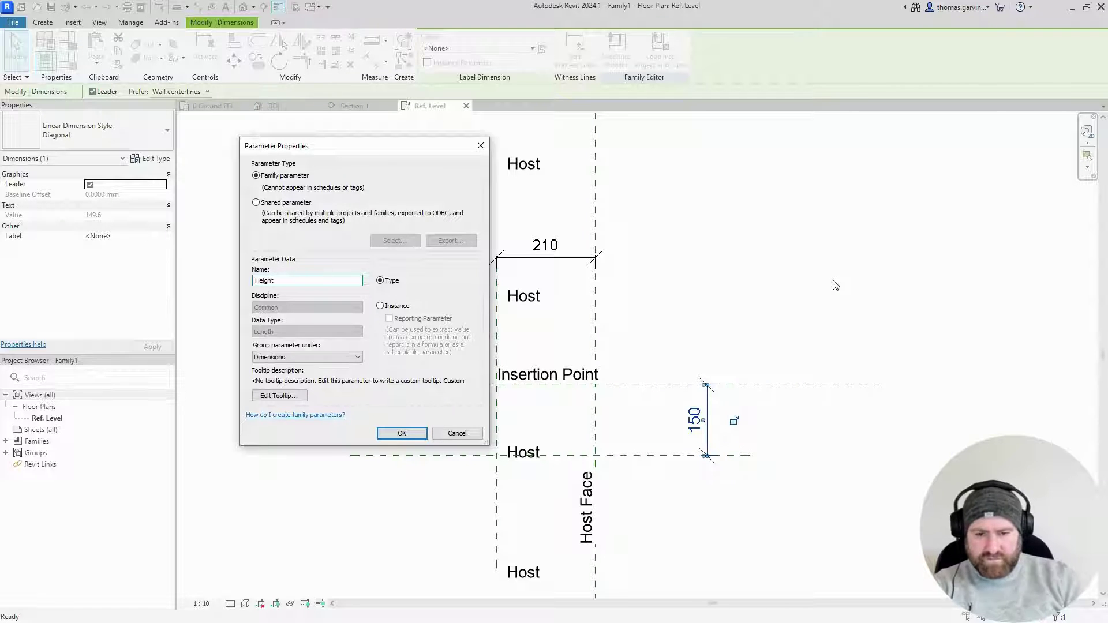
click(401, 433)
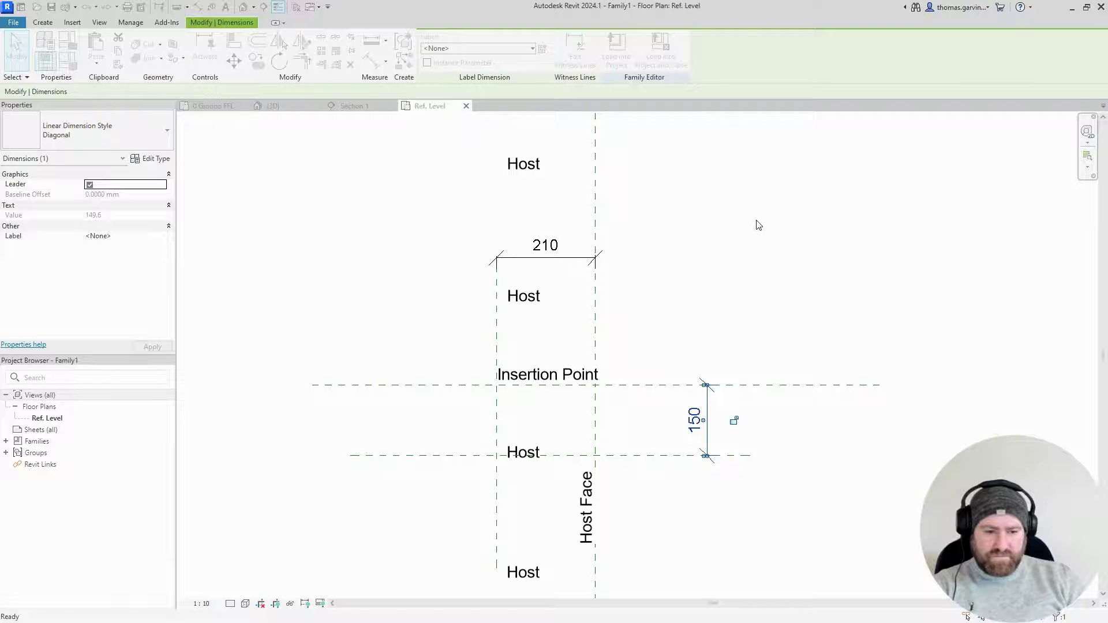
Label the horizontal dimension between the vertical reference planes with a new family parameter named Width.
click(529, 243)
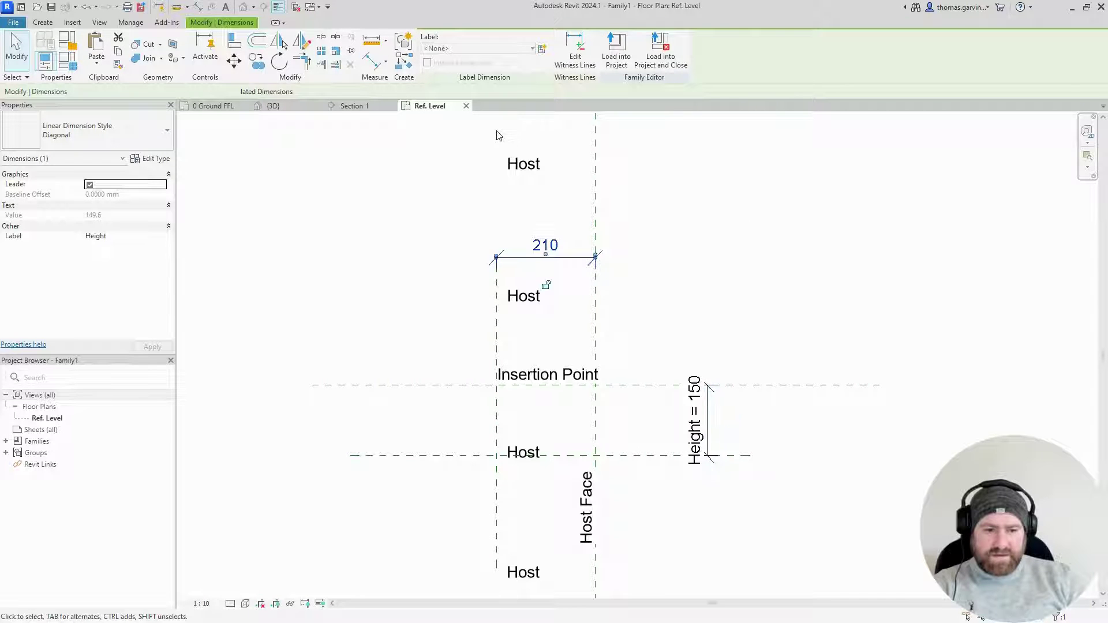
click(542, 49)
text(Width)
click(402, 434)
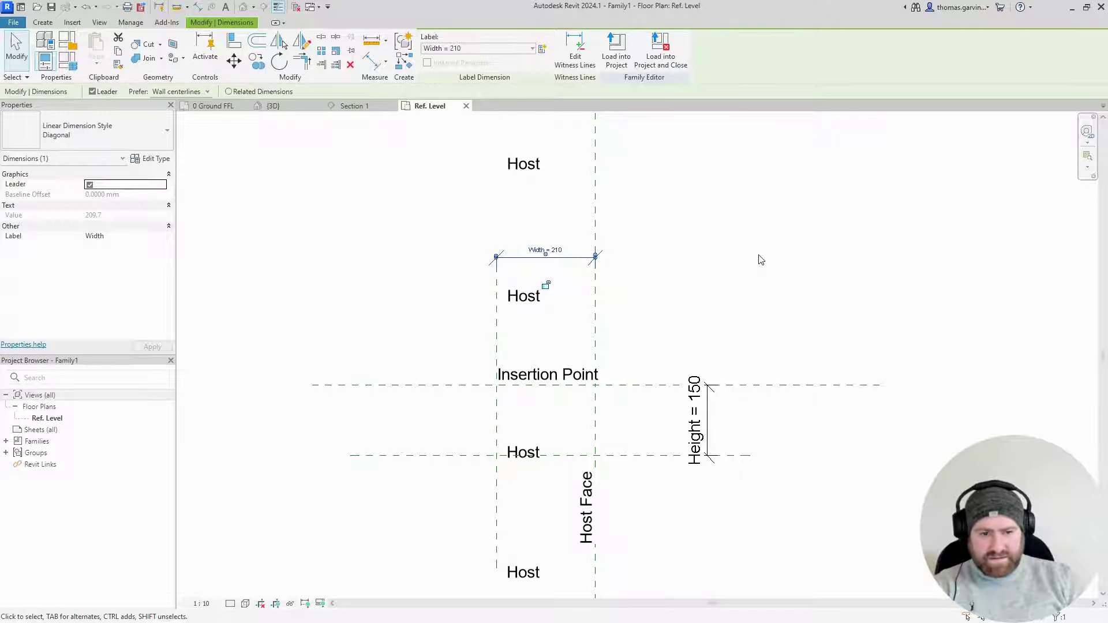
Draw a rectangular profile outline between the intersections of the four reference planes, below the Insertion Point plane.
click(42, 22)
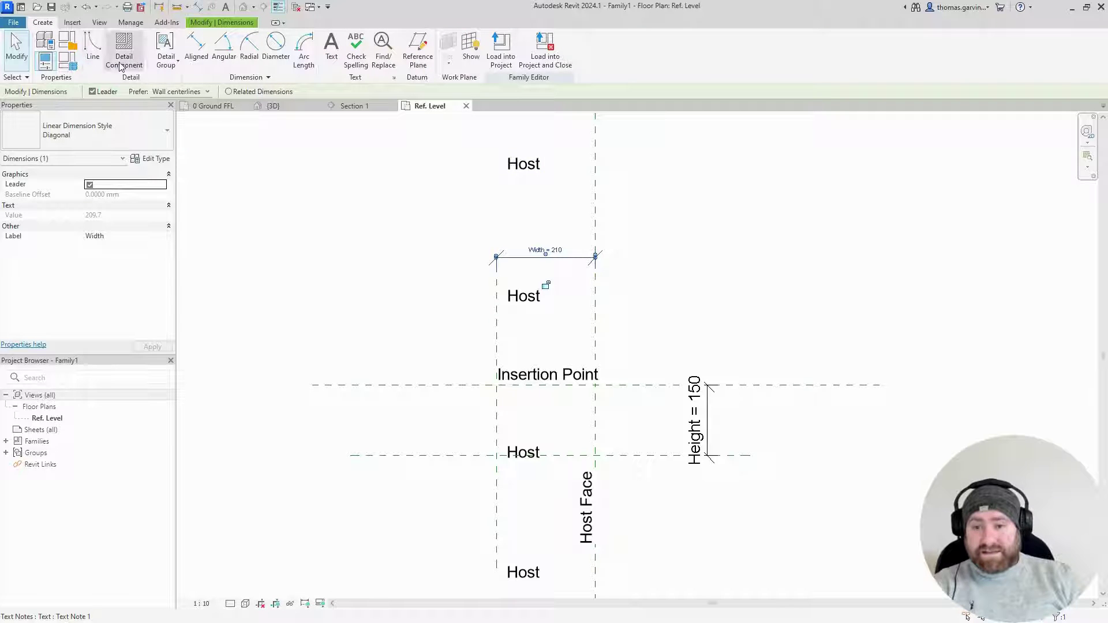
click(92, 41)
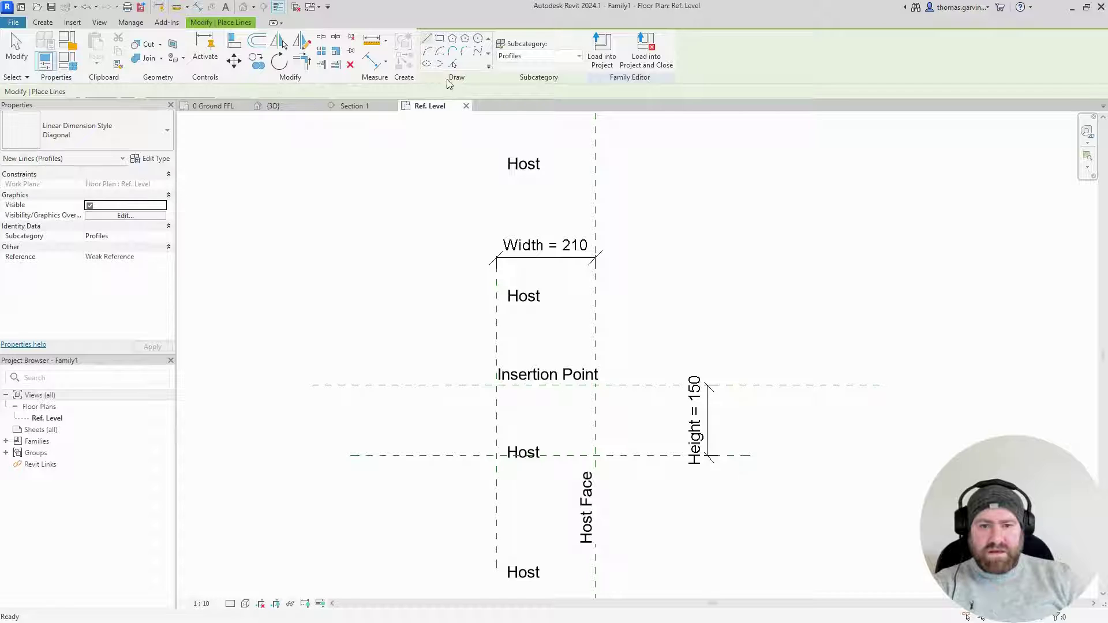
click(440, 38)
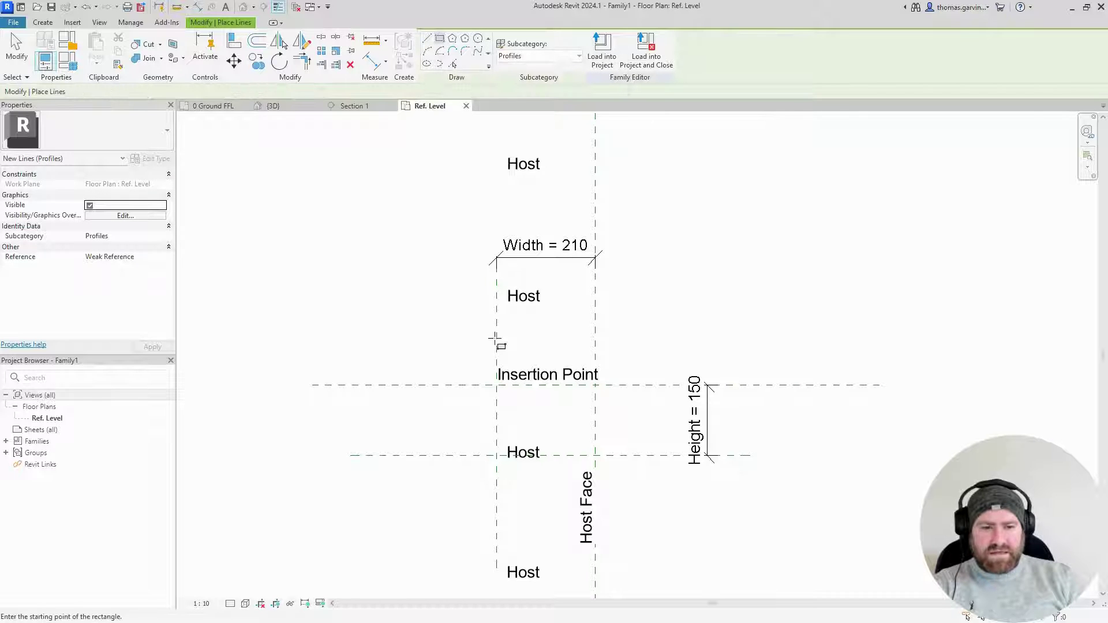
click(496, 385)
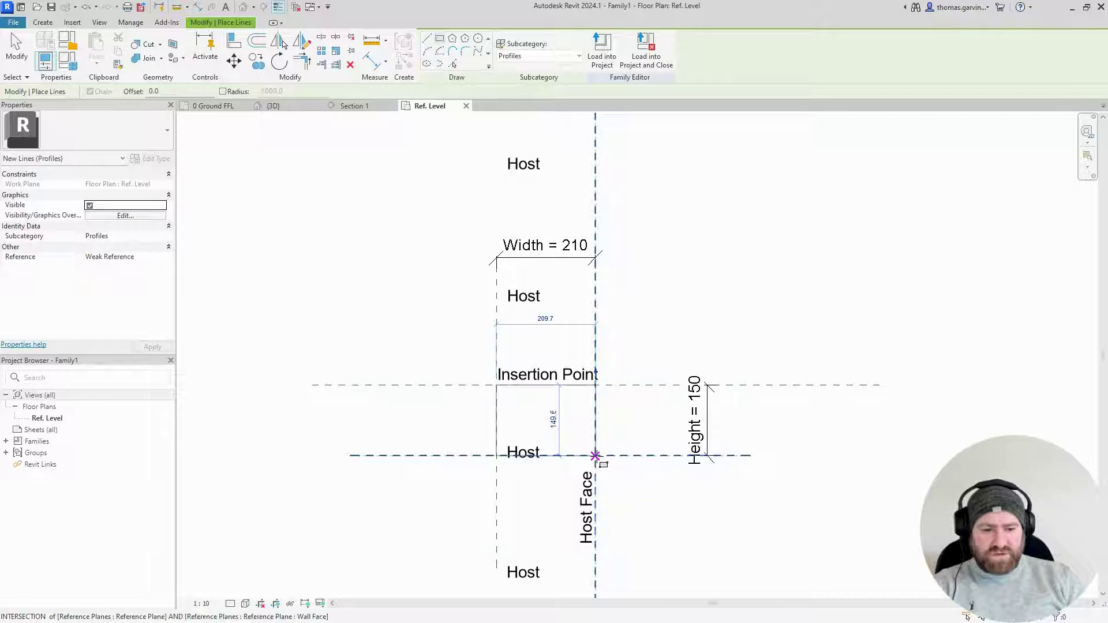
click(595, 455)
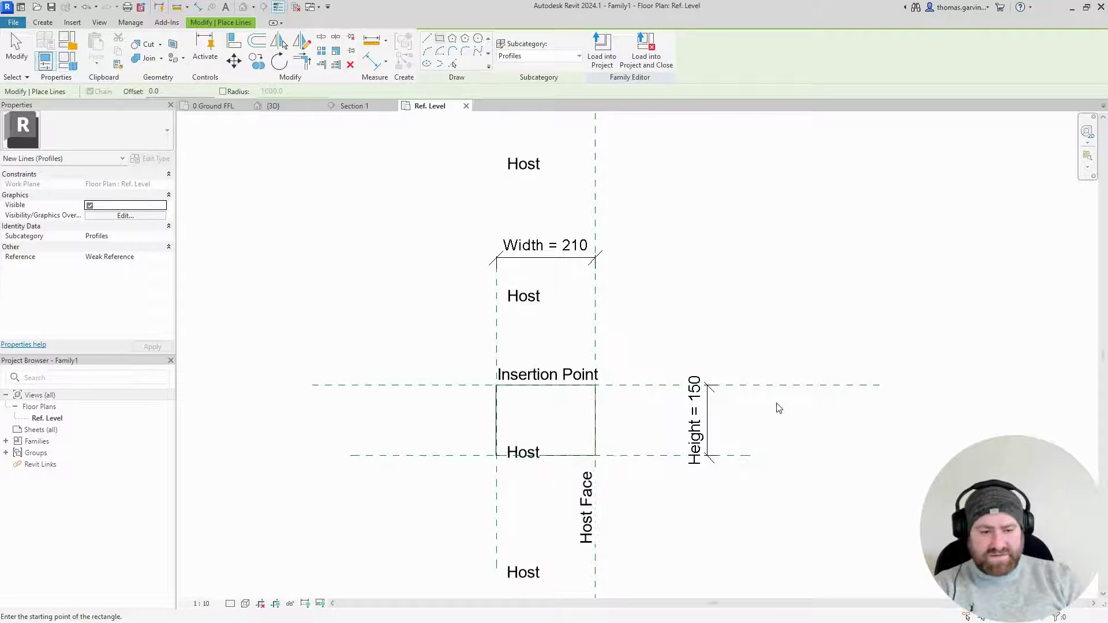
key(Escape)
key(Escape)
Set the profile's Width dimension to 450 mm.
scroll(693, 415, up, 2)
scroll(617, 403, down, 3)
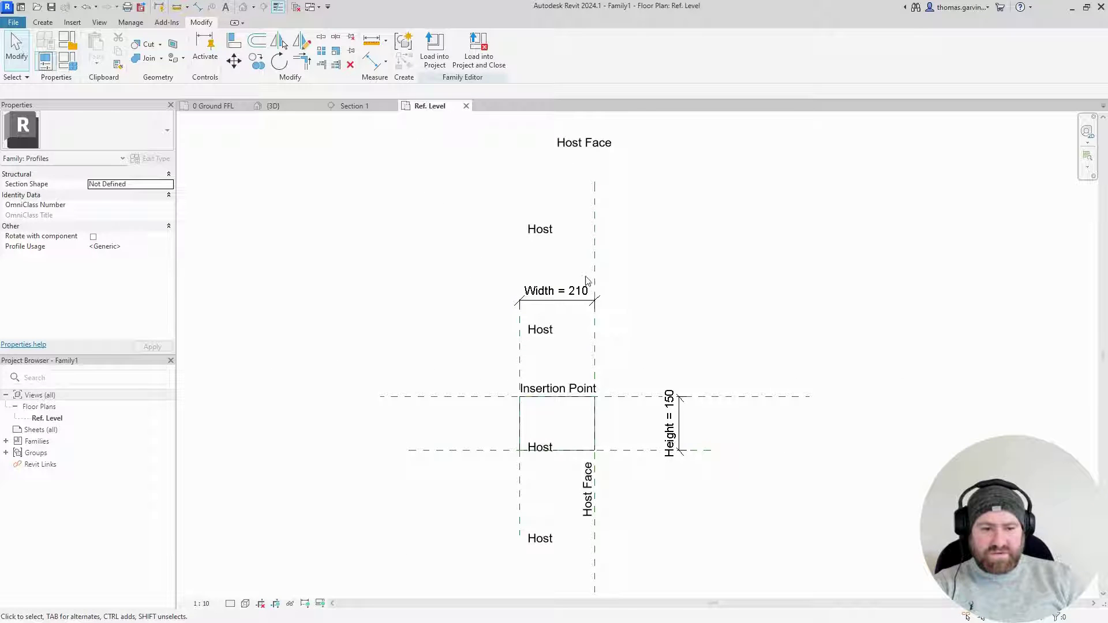
click(555, 291)
click(556, 290)
text(450)
key(Return)
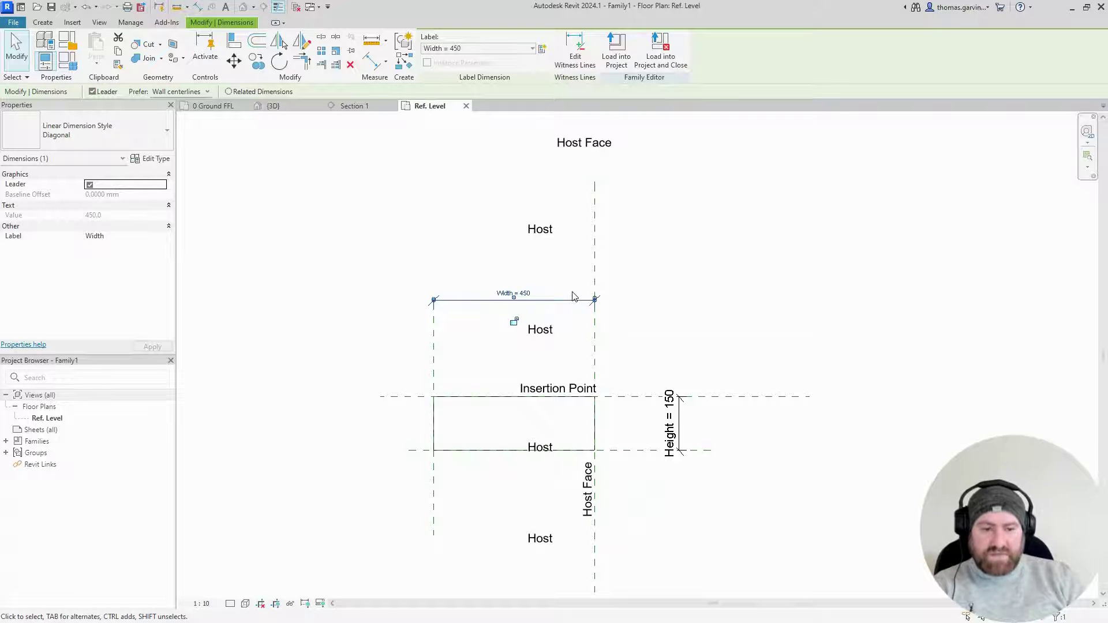
click(724, 308)
Set the profile's Height dimension to 300 mm.
click(672, 424)
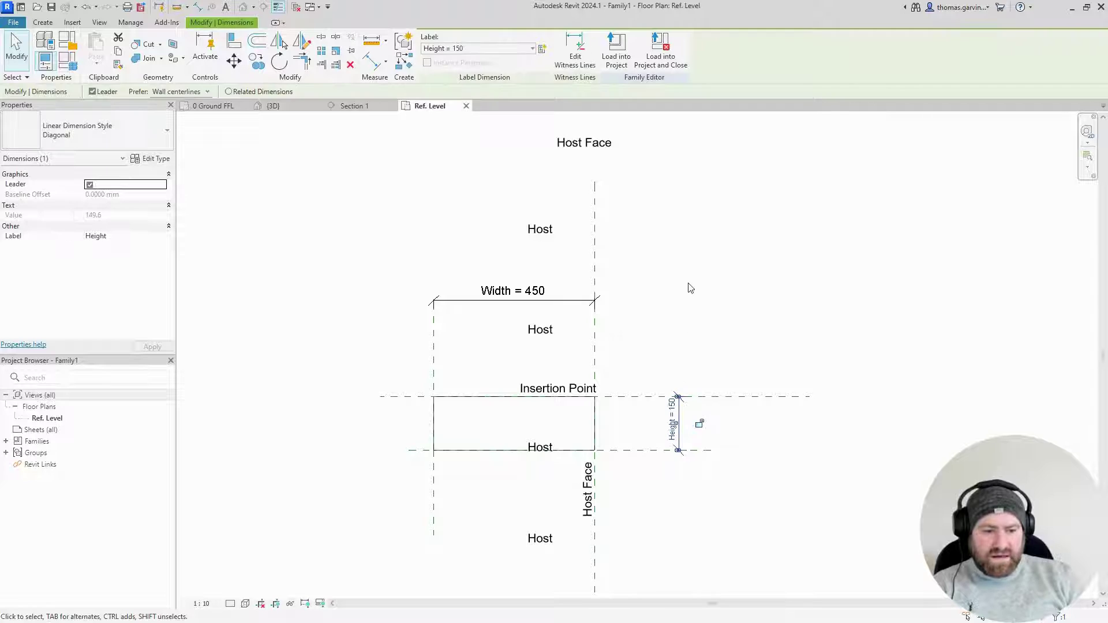
click(671, 420)
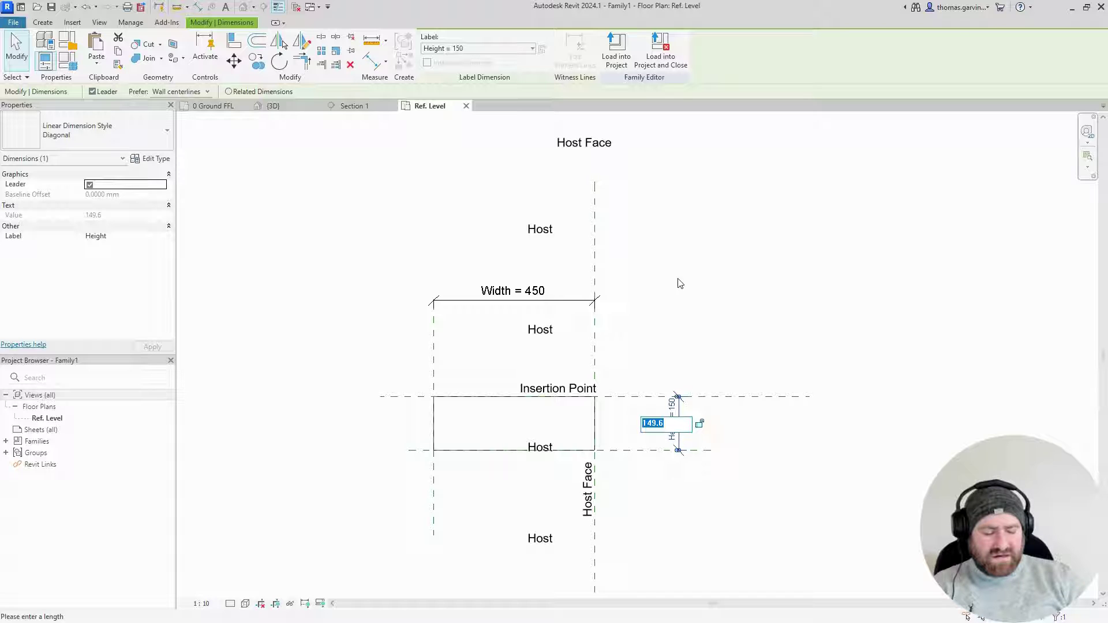
text(300)
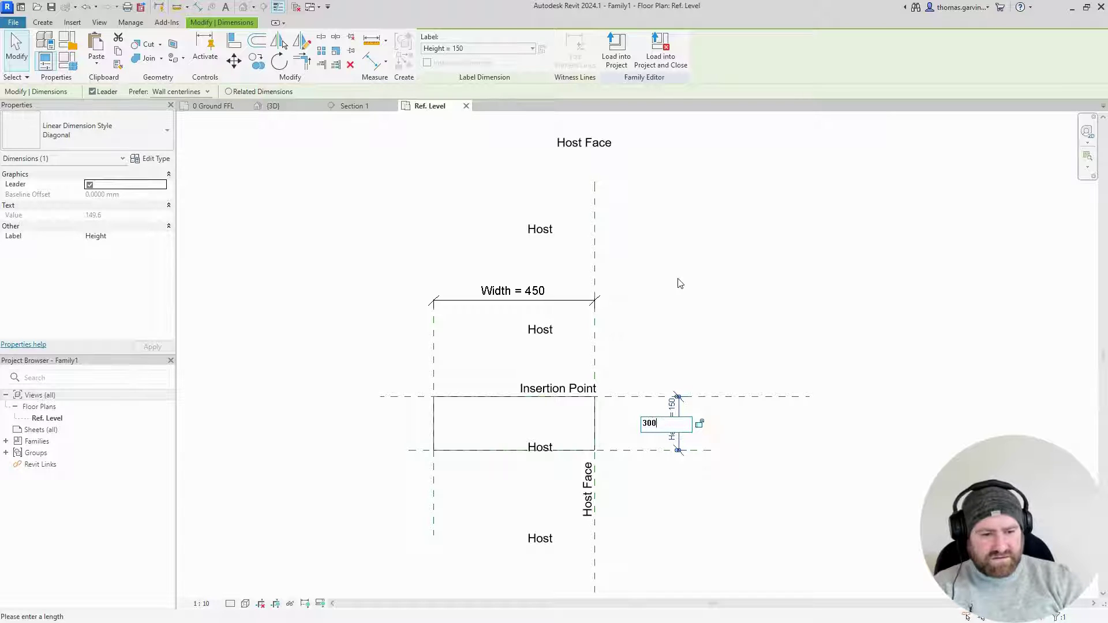
key(Return)
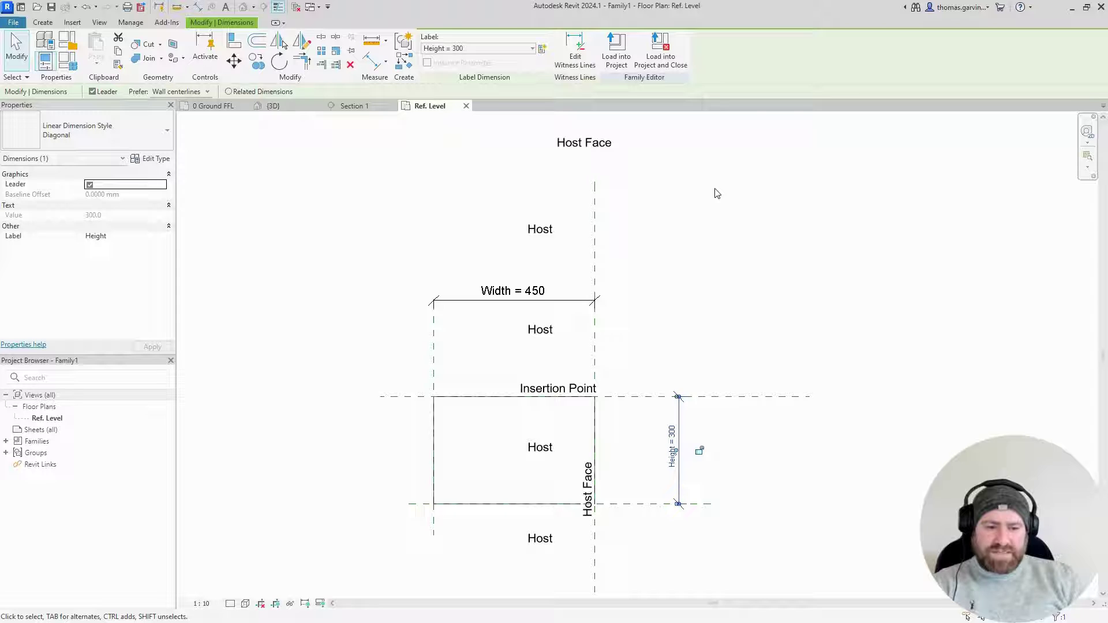
click(780, 192)
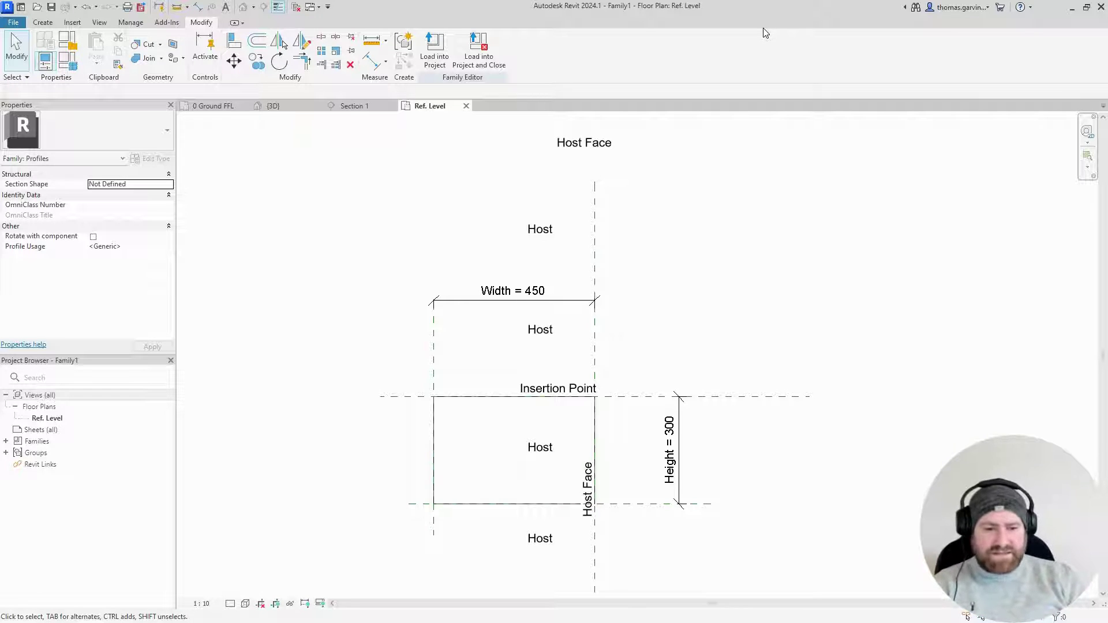
Load the profile family into the project, closing it without saving, and switch to the project's 3D view.
click(478, 50)
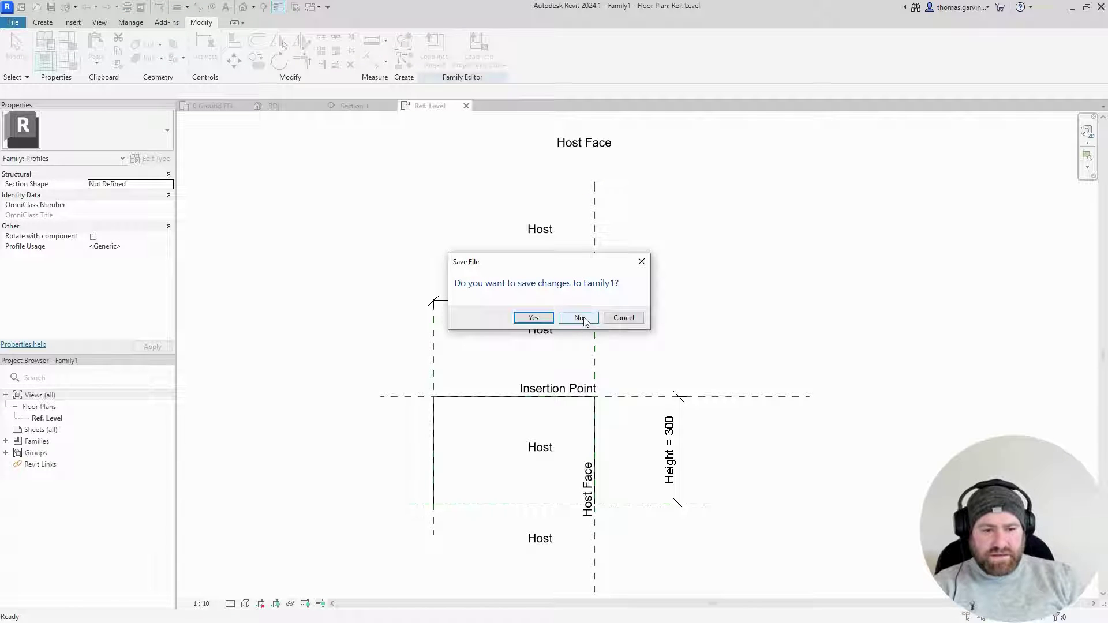
click(577, 318)
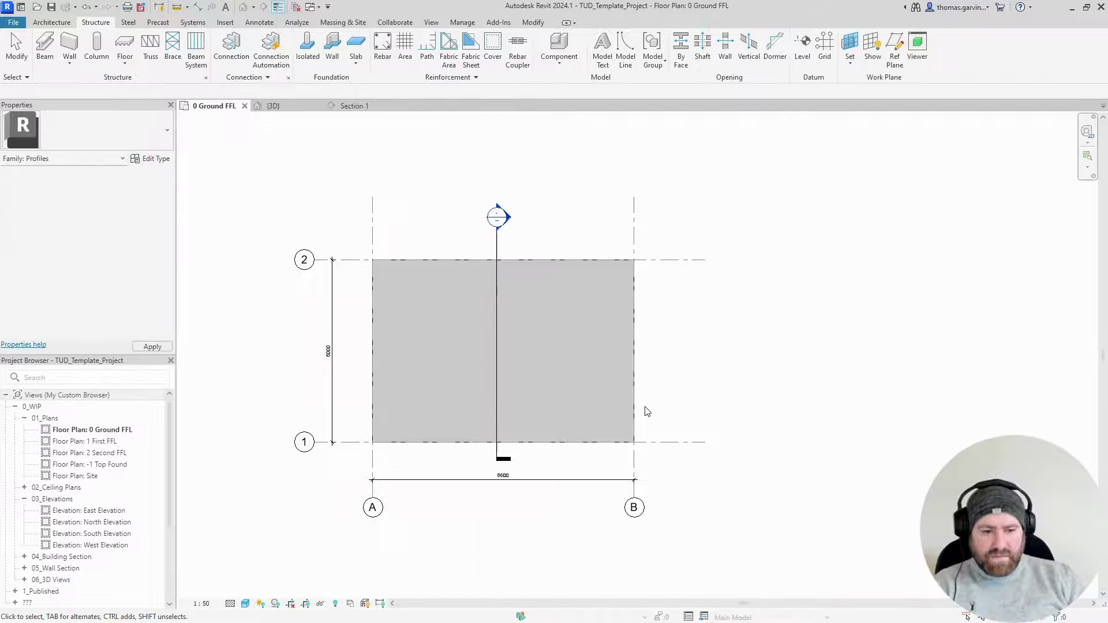
click(275, 106)
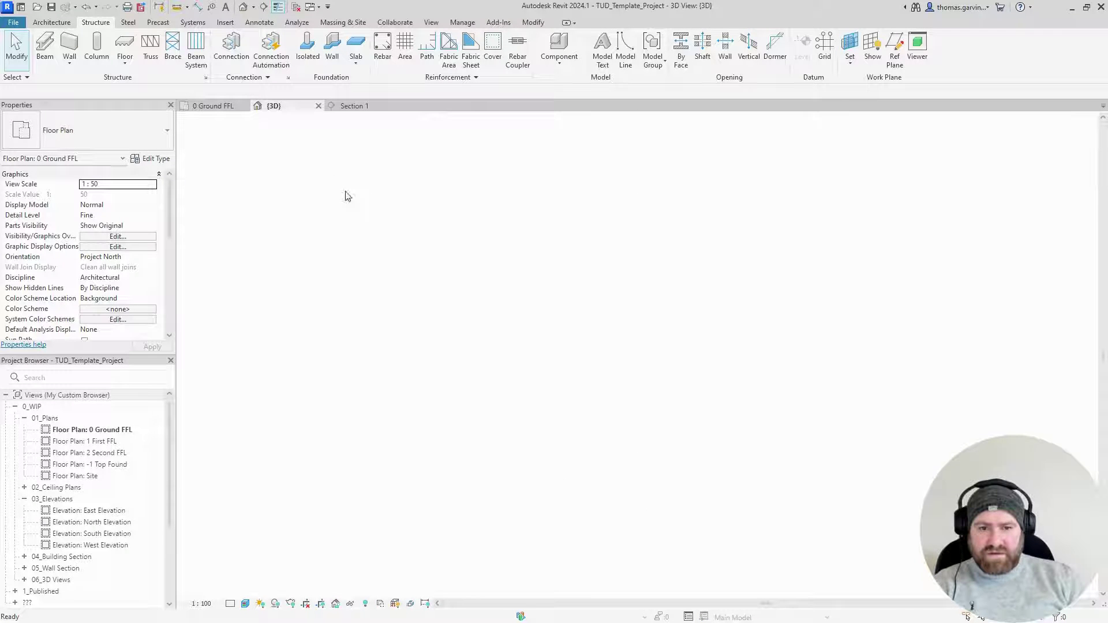
Duplicate the type of the slab edge beneath the floor slab as Slab Edge Square.
shift+middle_drag(850, 528, 422, 519)
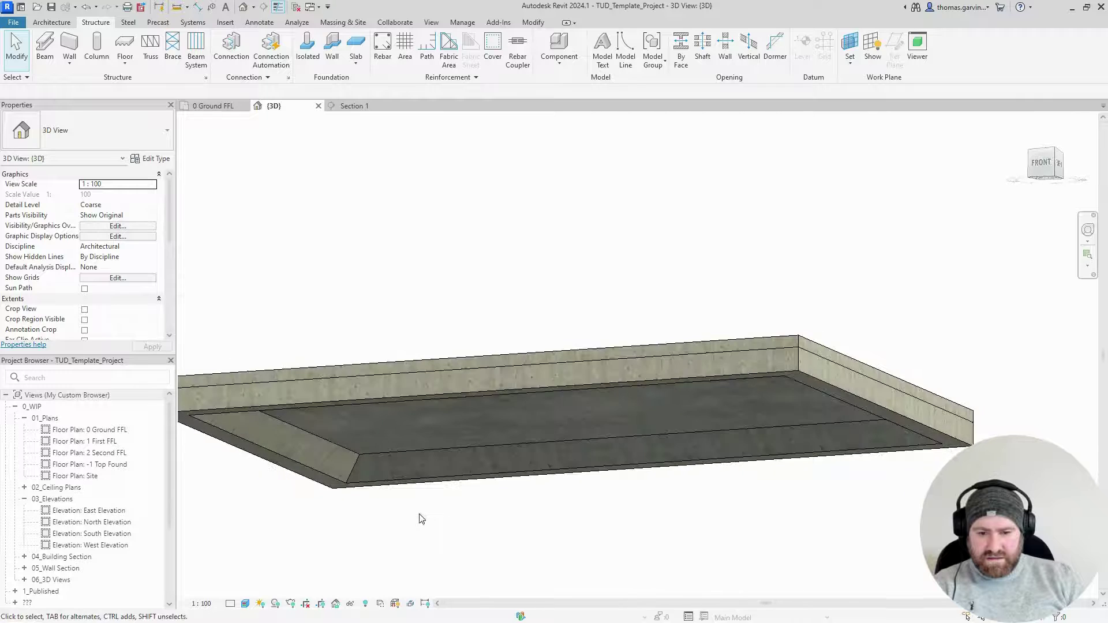
click(310, 472)
middle_drag(309, 531, 564, 504)
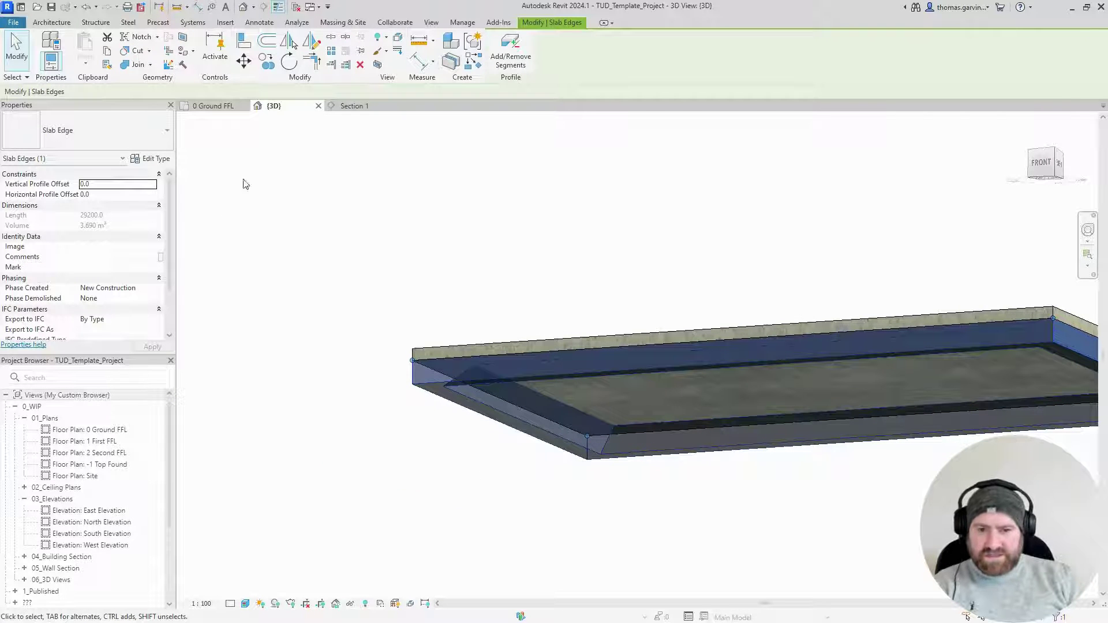
click(155, 160)
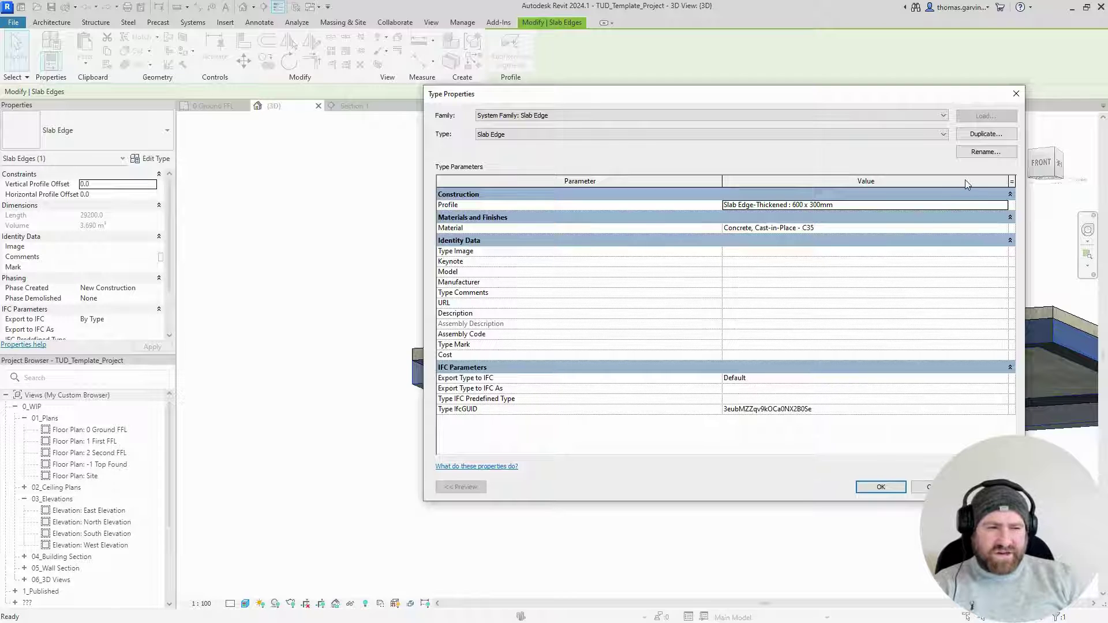
click(984, 135)
key(End)
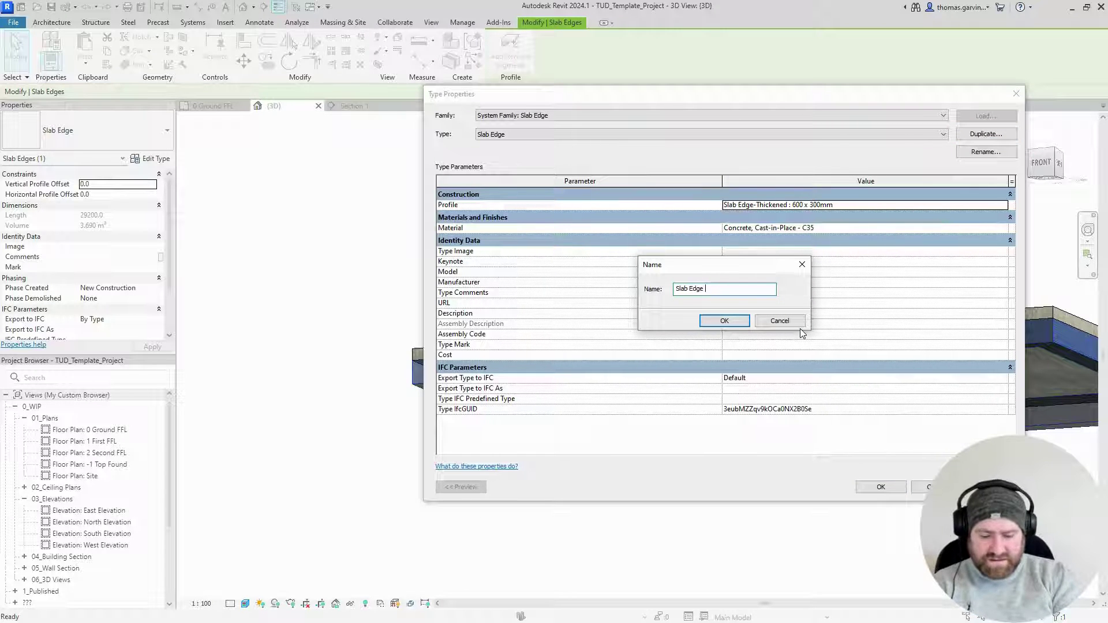
key(BackSpace)
key(BackSpace)
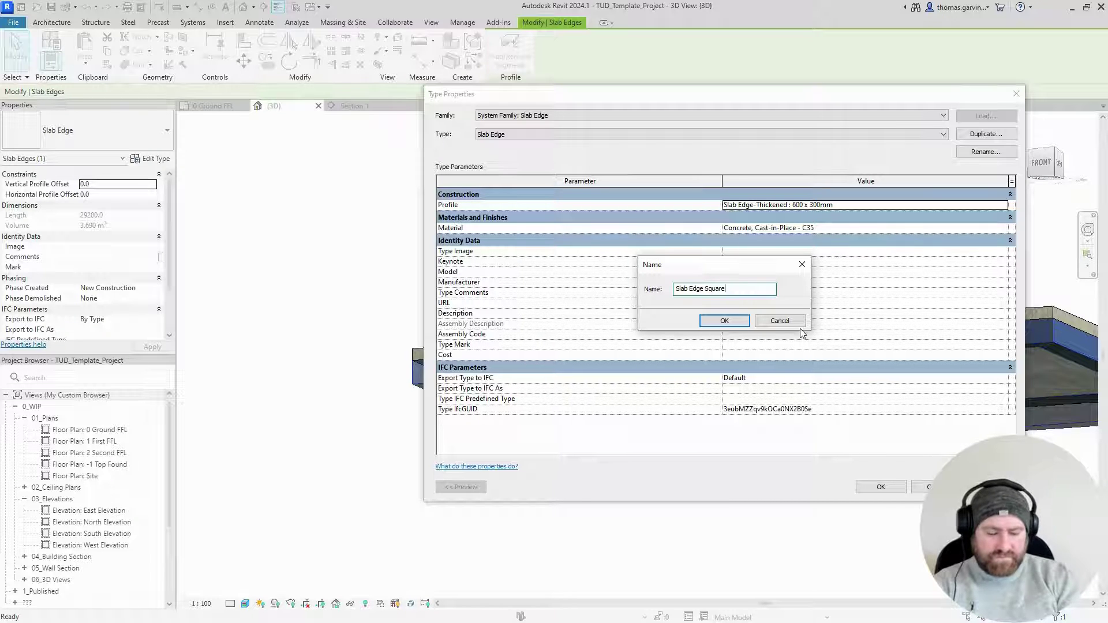
key(Return)
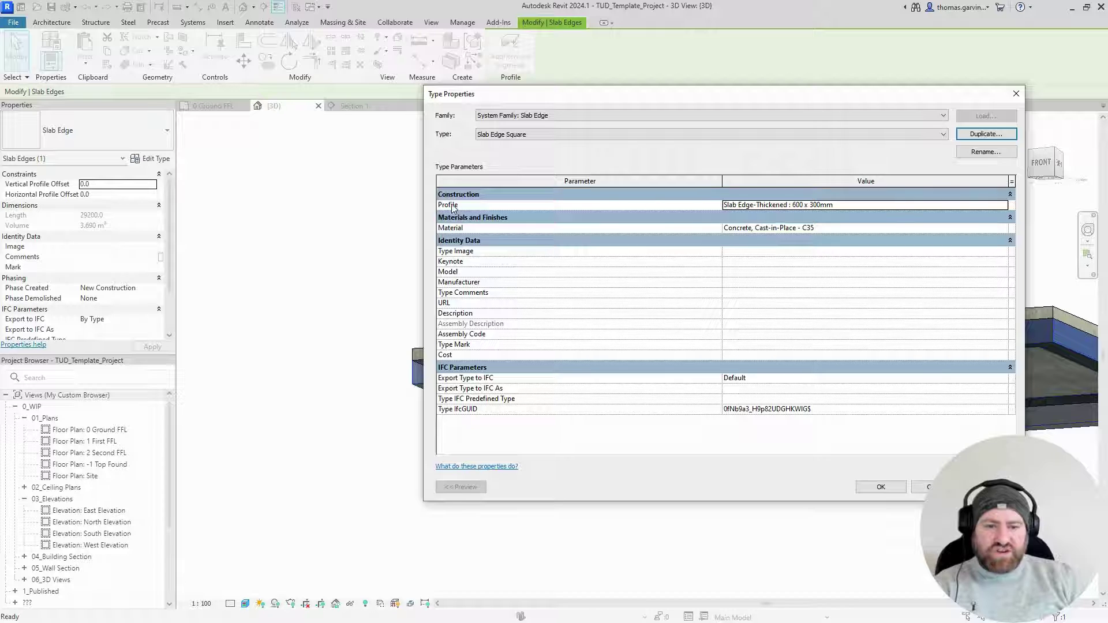
Set the Slab Edge Square type's profile to Family1 : Family1 and apply it to the slab edge.
click(1005, 206)
drag(1003, 253, 1002, 234)
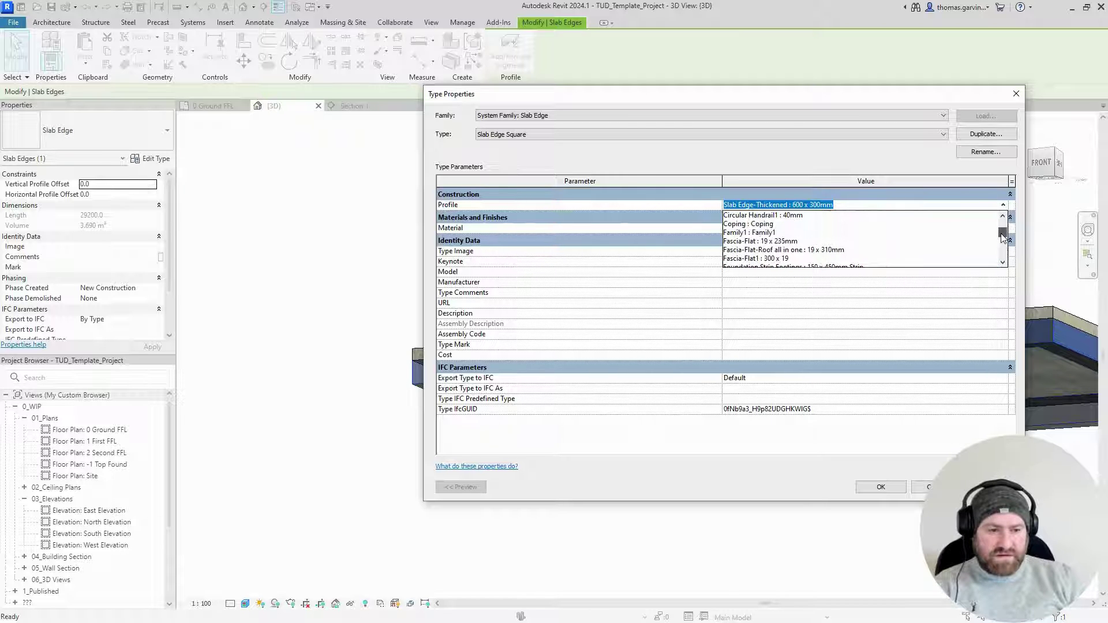
click(764, 233)
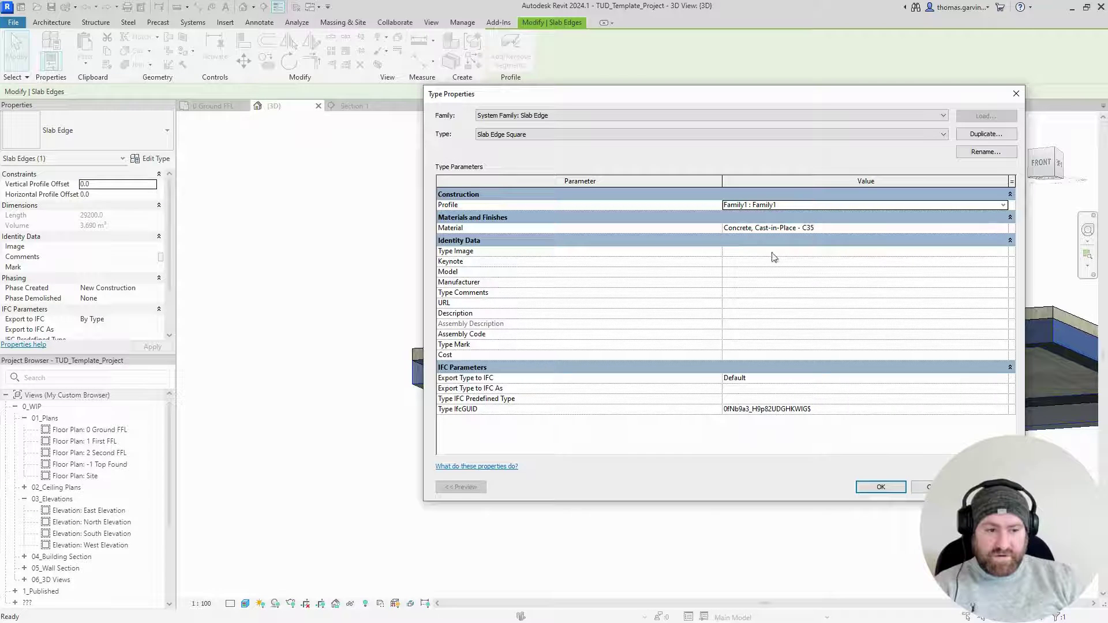
click(879, 487)
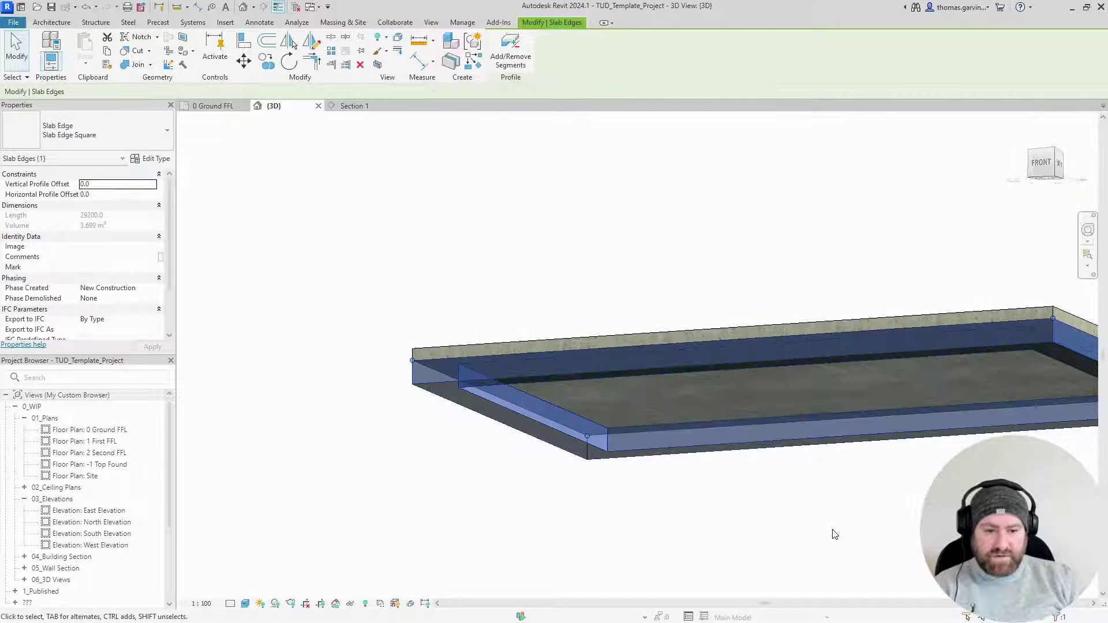
Open the Section 1 view and inspect the square slab edge profile where it meets the floor slab.
key(Escape)
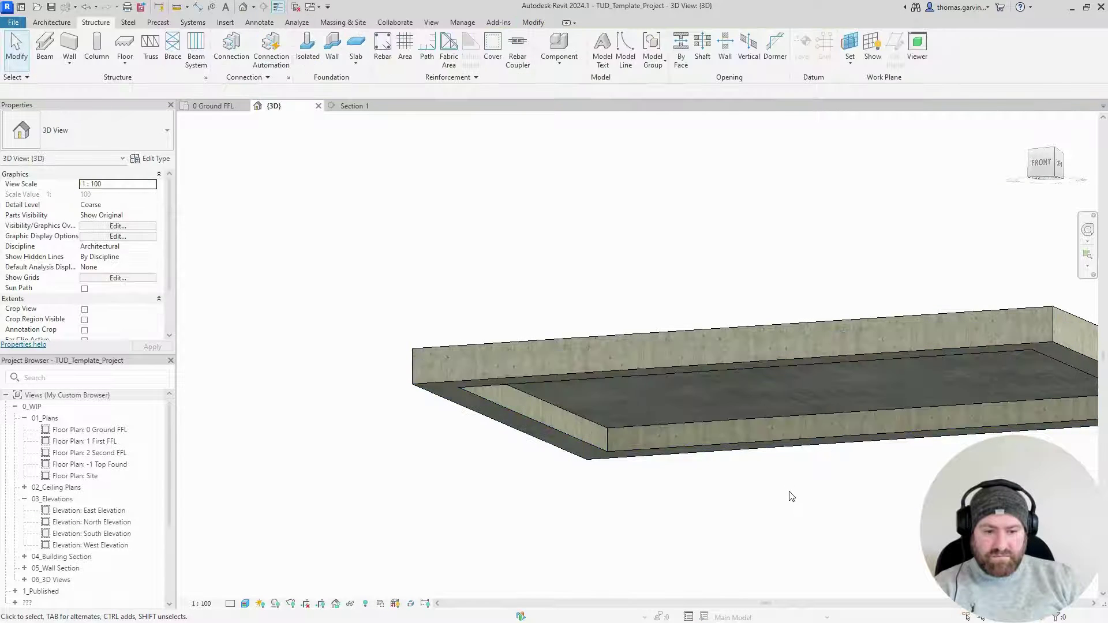
click(357, 107)
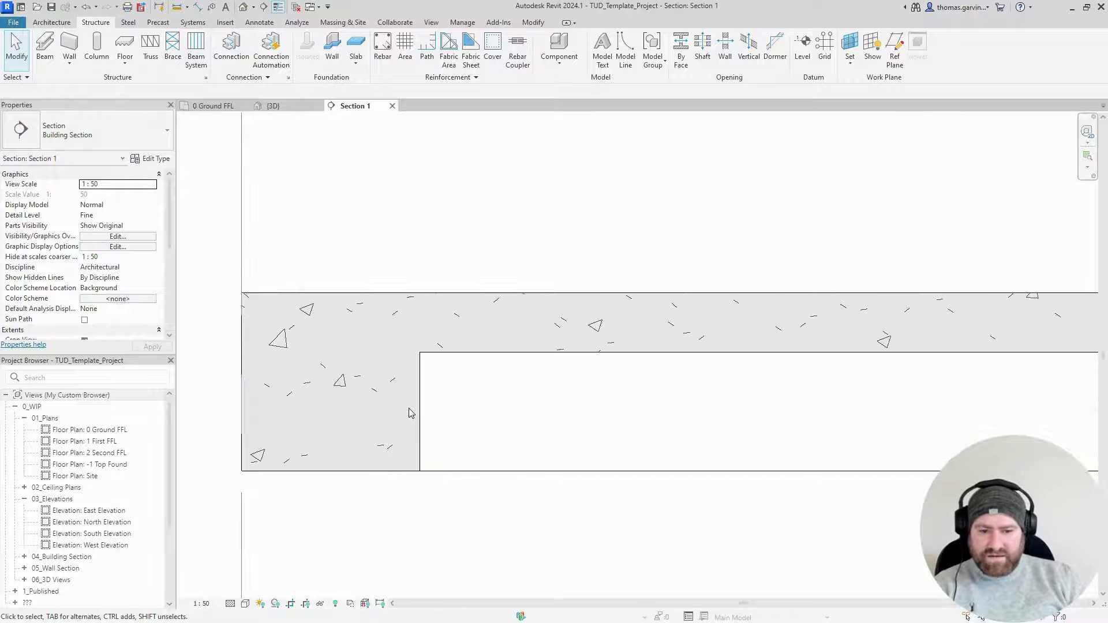
middle_drag(408, 410, 583, 415)
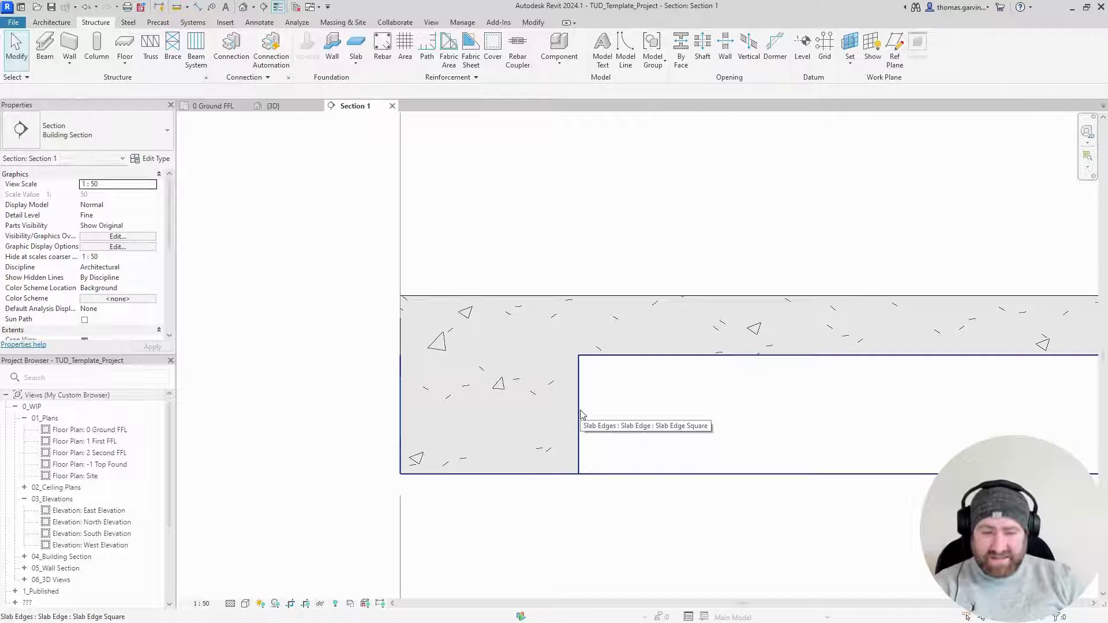
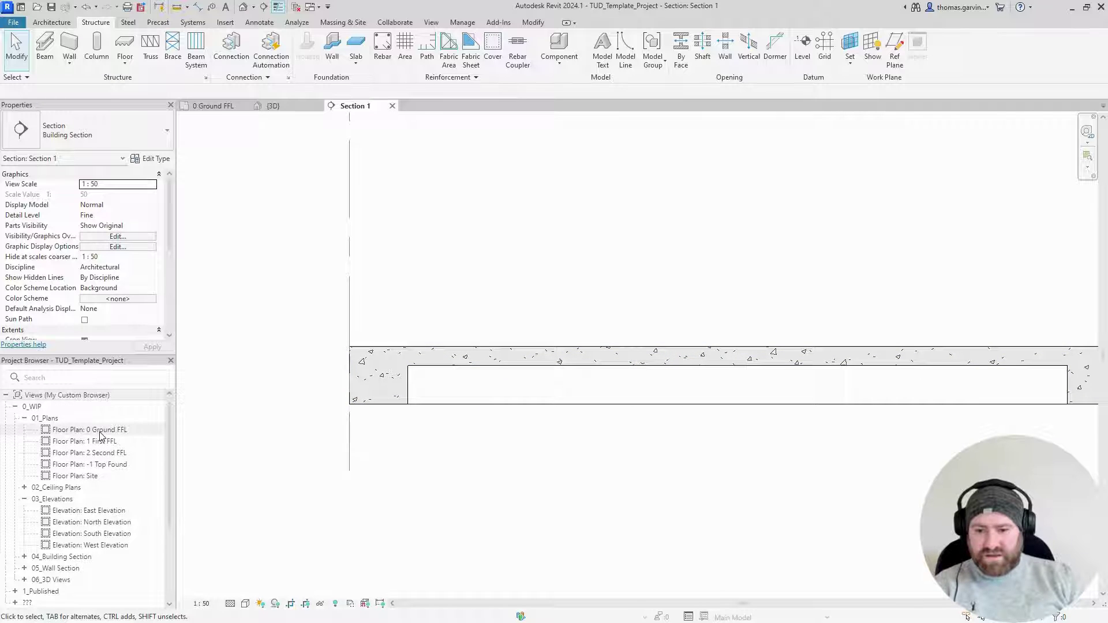
Open the 0 Ground FFL floor plan and set its visual style to Wireframe.
click(100, 435)
double_click(100, 435)
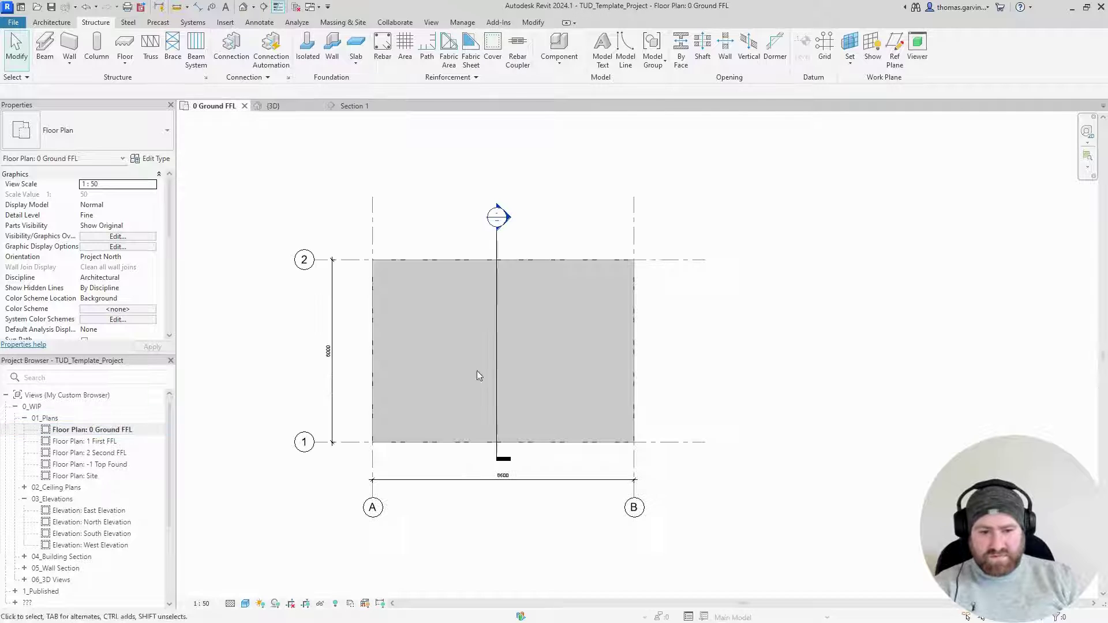
click(246, 603)
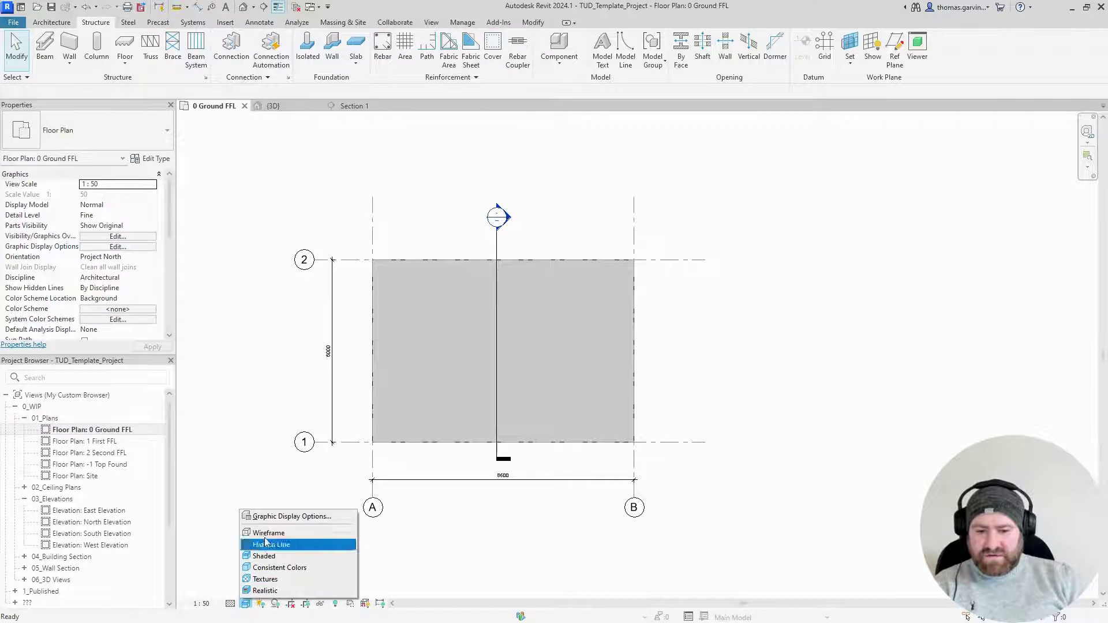
click(293, 534)
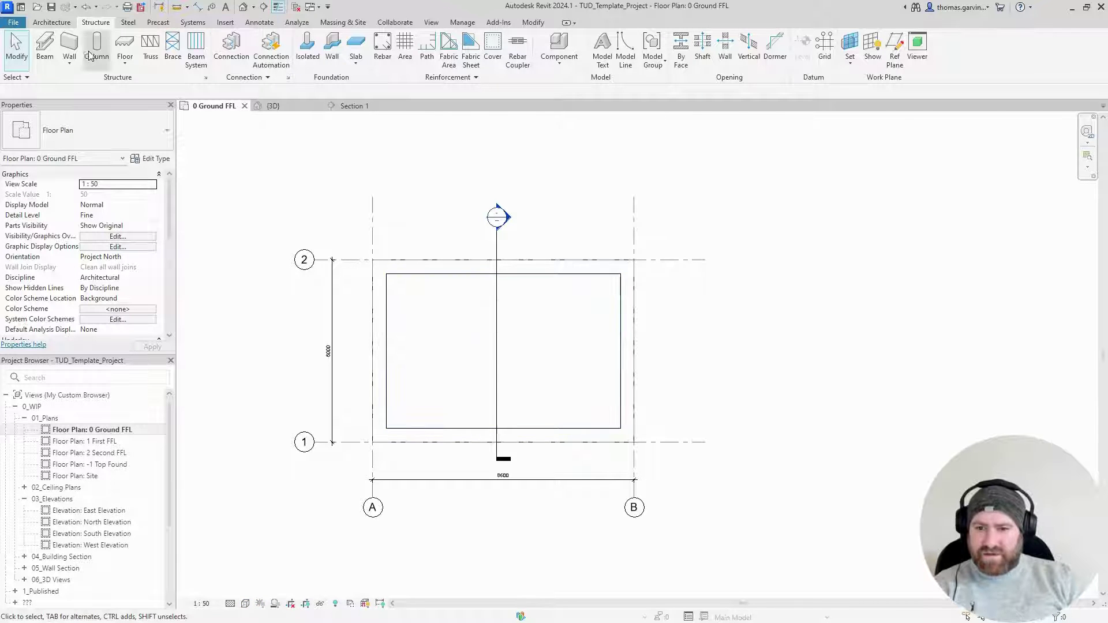
Start a new architectural floor and duplicate the Slab_150 floor type as Insulation 150.
click(49, 23)
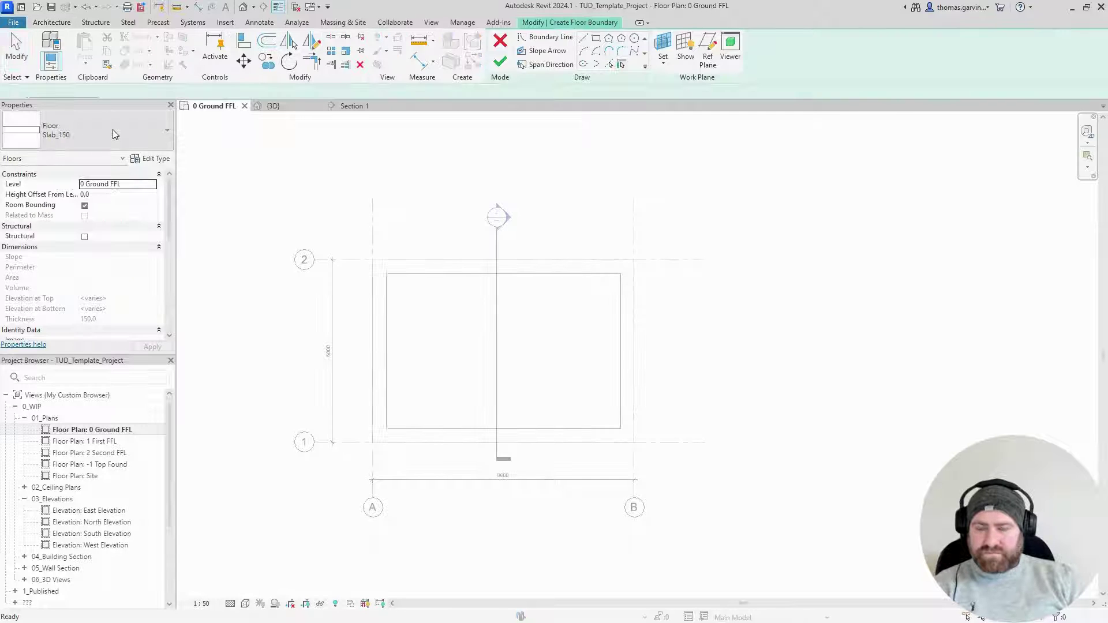
click(115, 134)
click(113, 133)
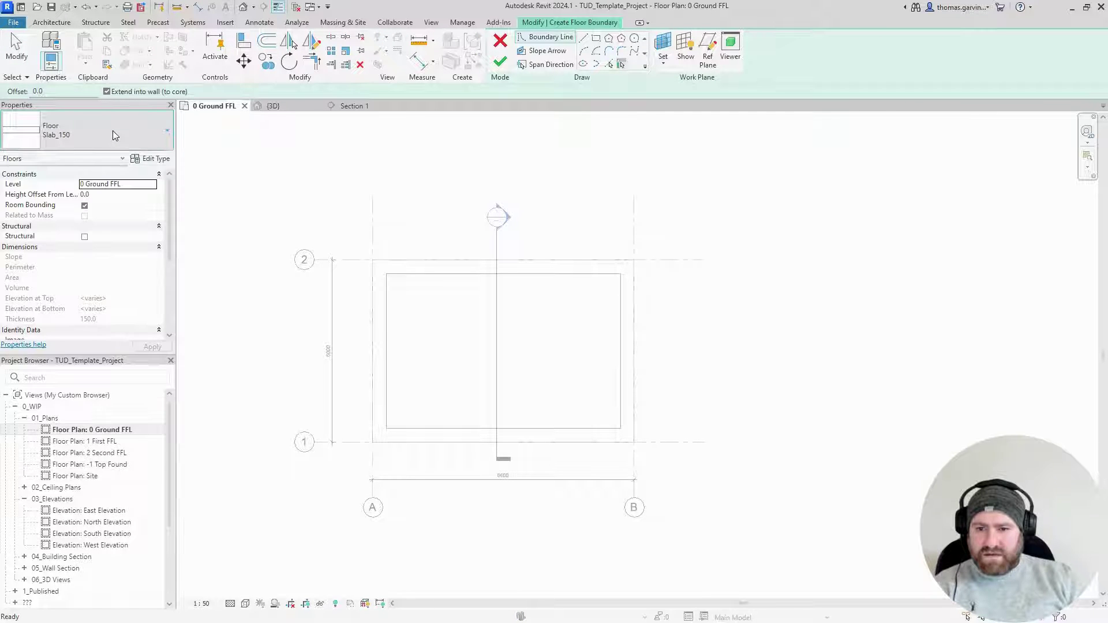
click(156, 159)
click(986, 134)
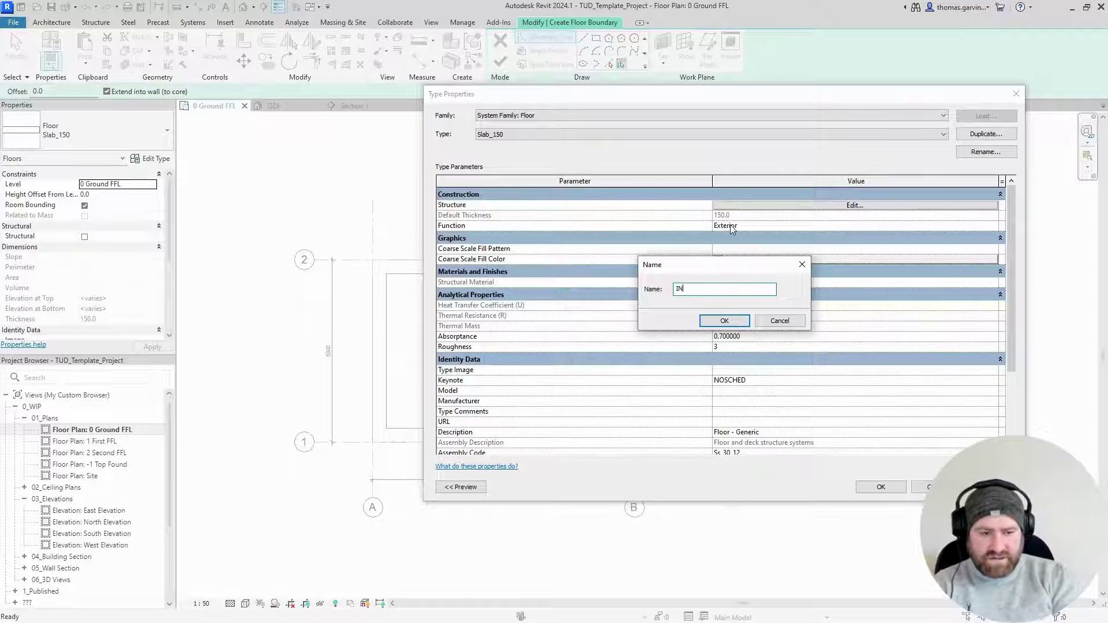
text(Ins)
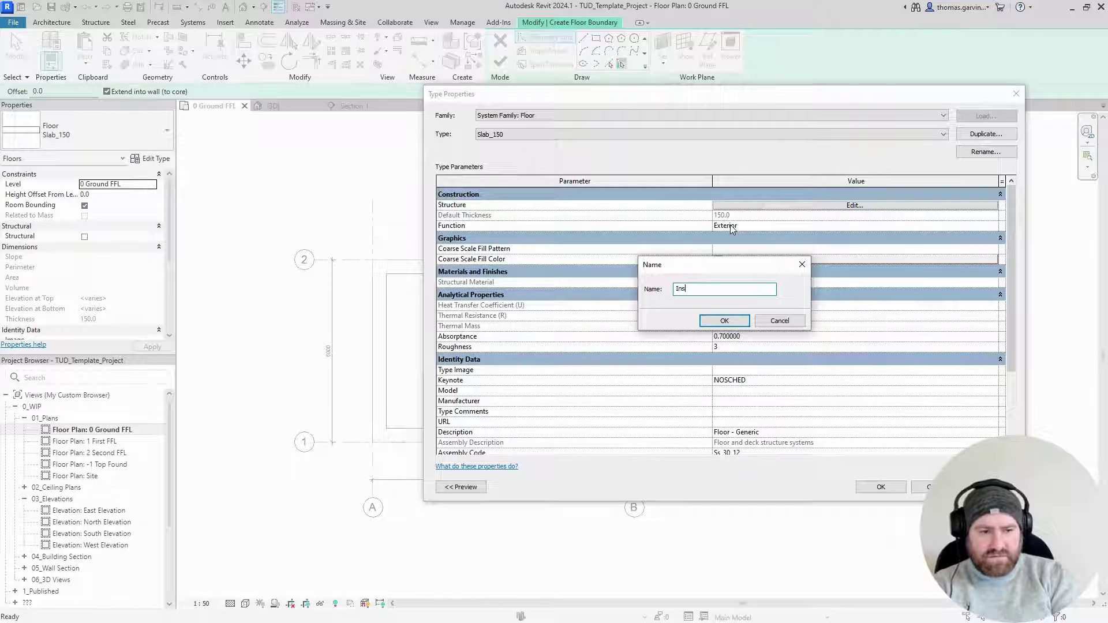
text(ulation 150)
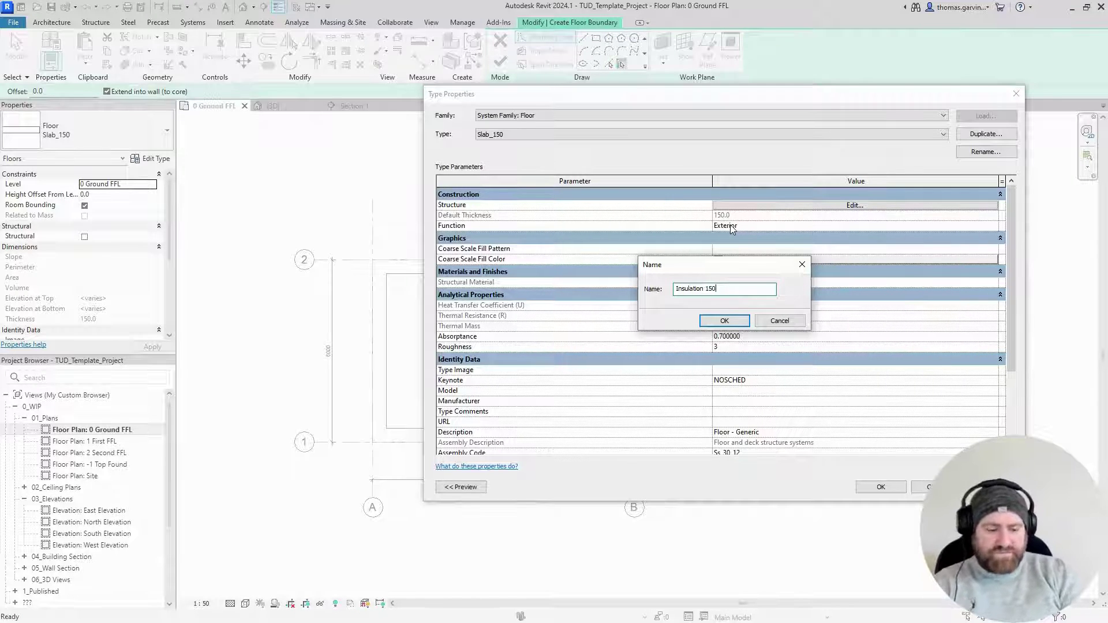
key(Return)
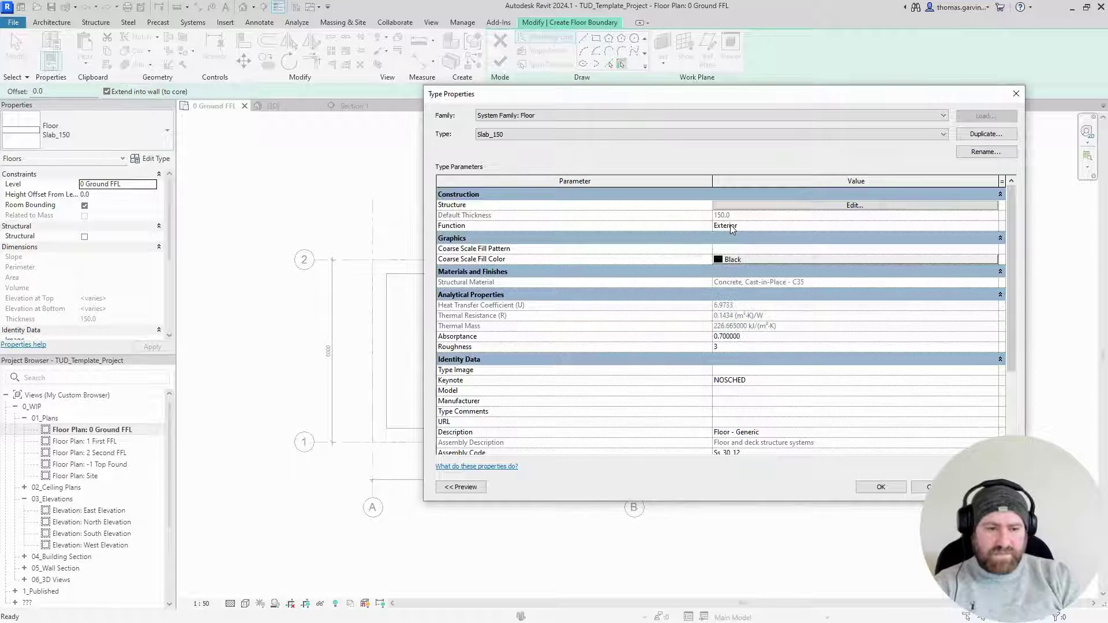
Change the material of the Insulation 150 type's structure layer to Polystyrene.
click(799, 206)
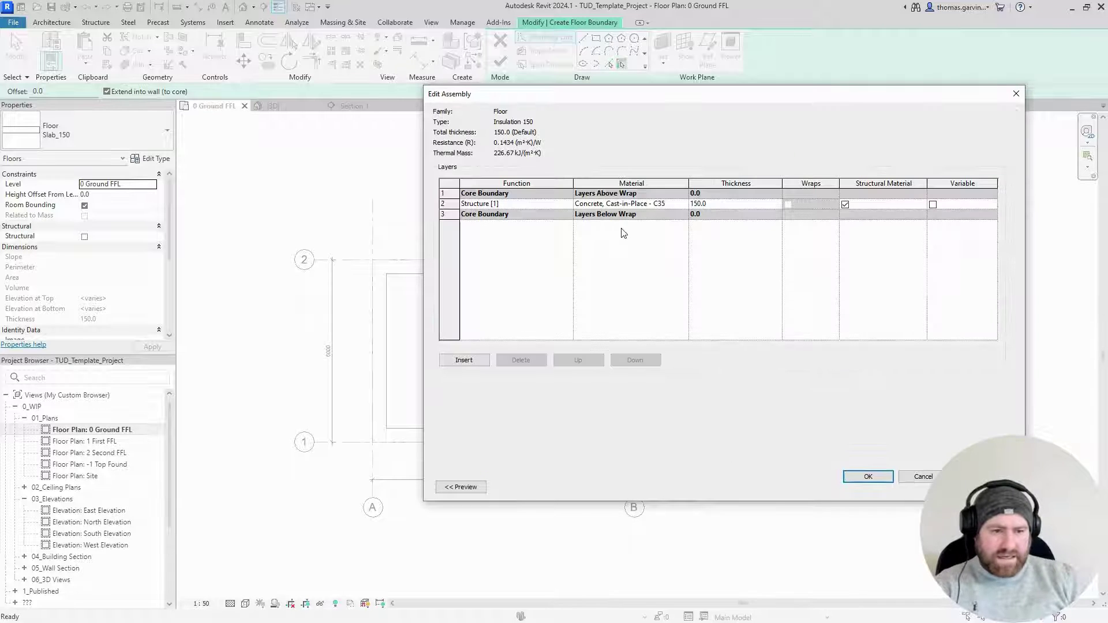
double_click(684, 205)
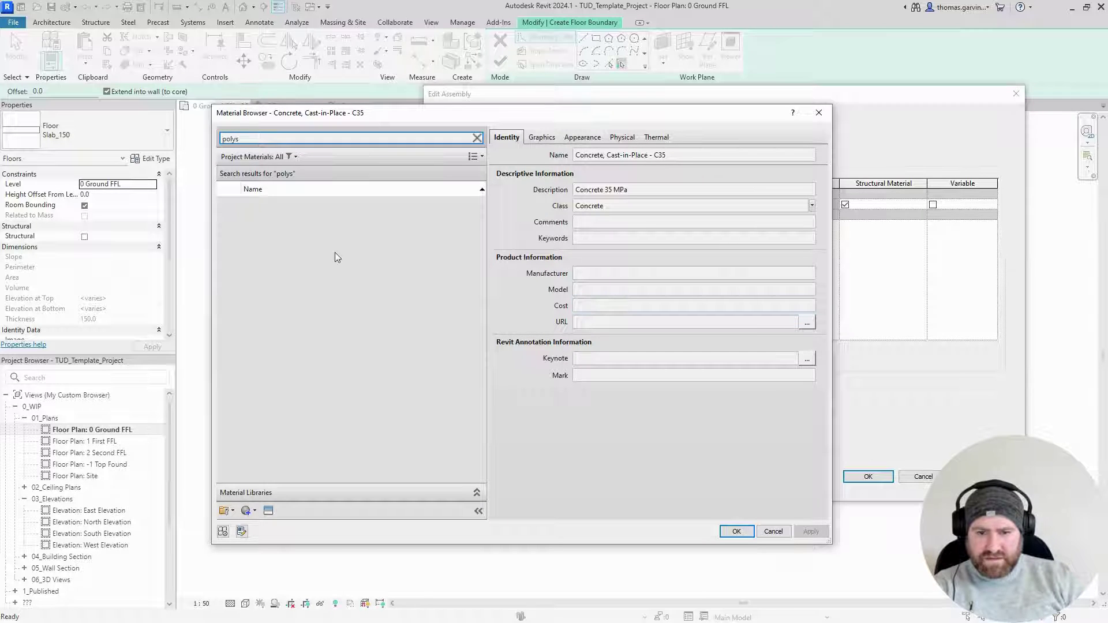
click(291, 212)
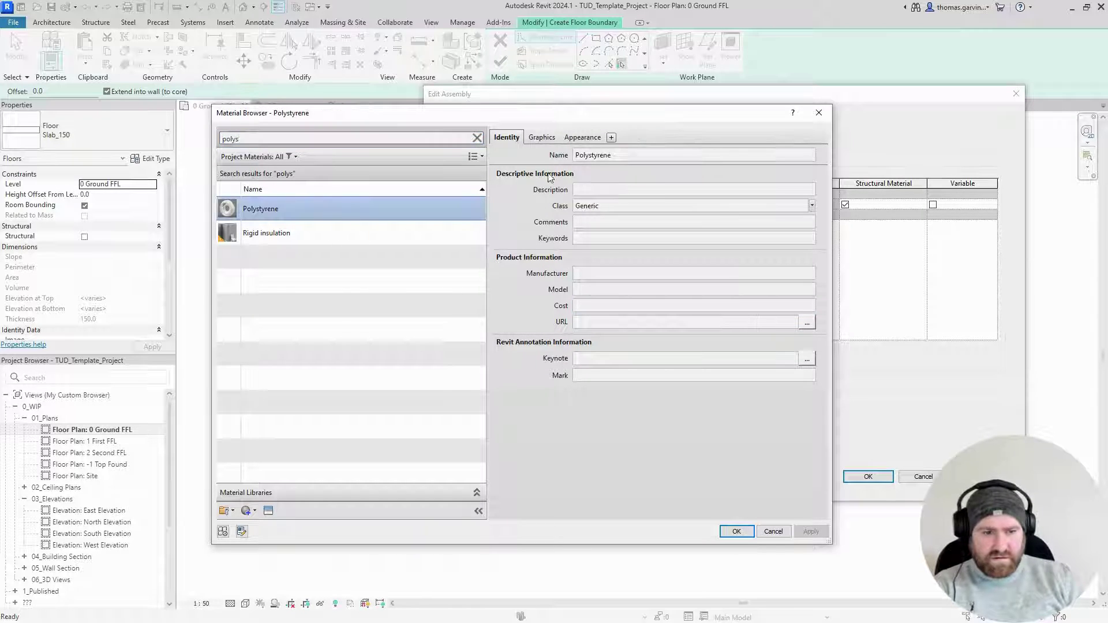
click(581, 138)
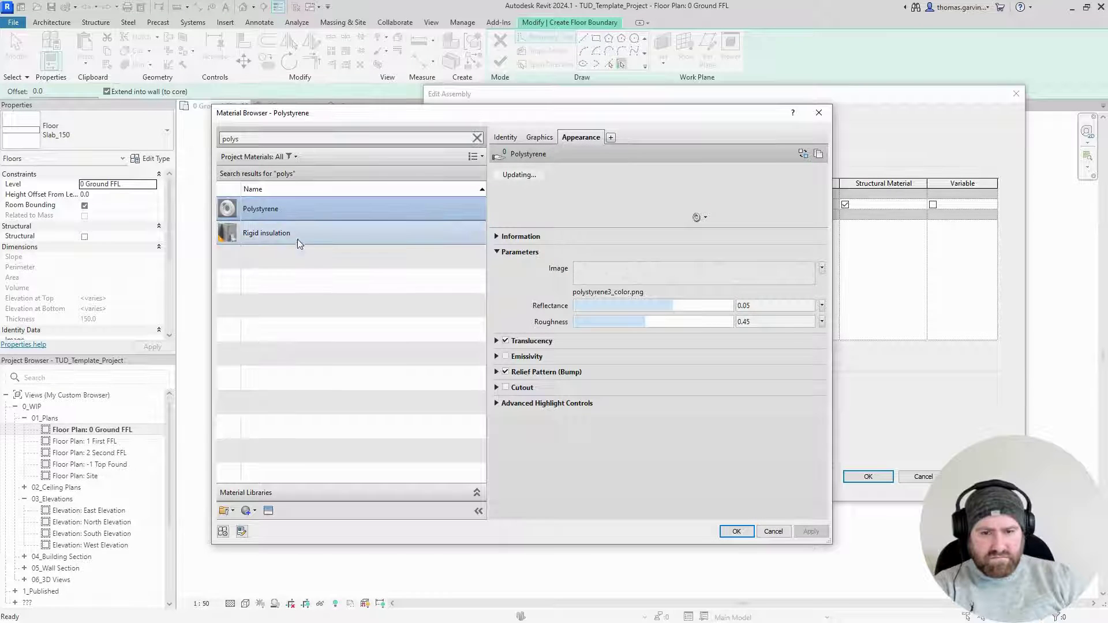
click(296, 234)
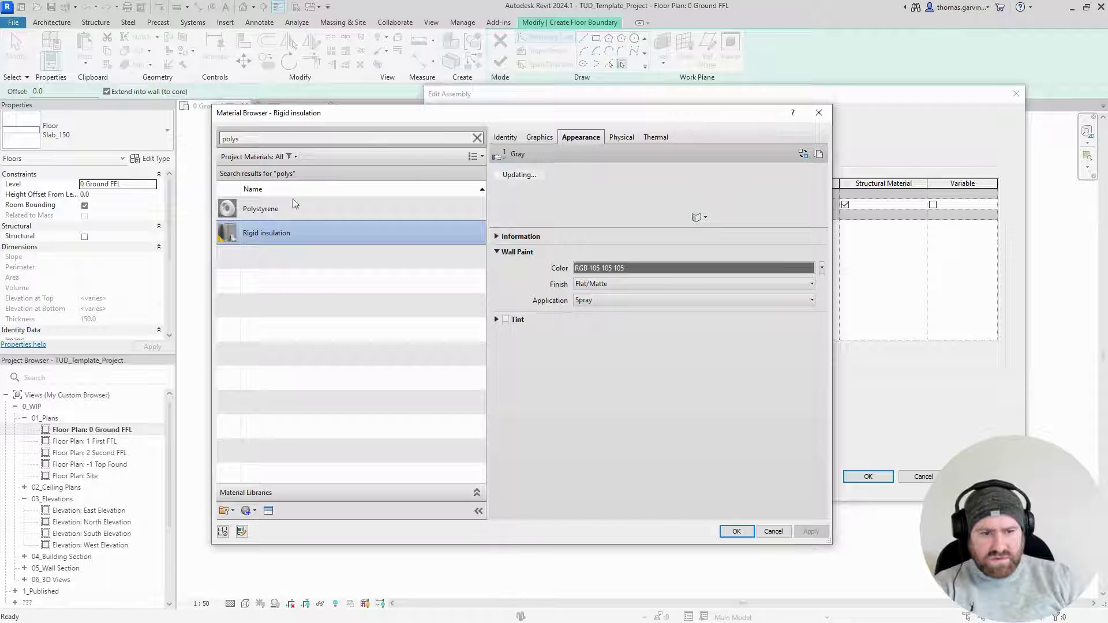
click(323, 209)
click(736, 531)
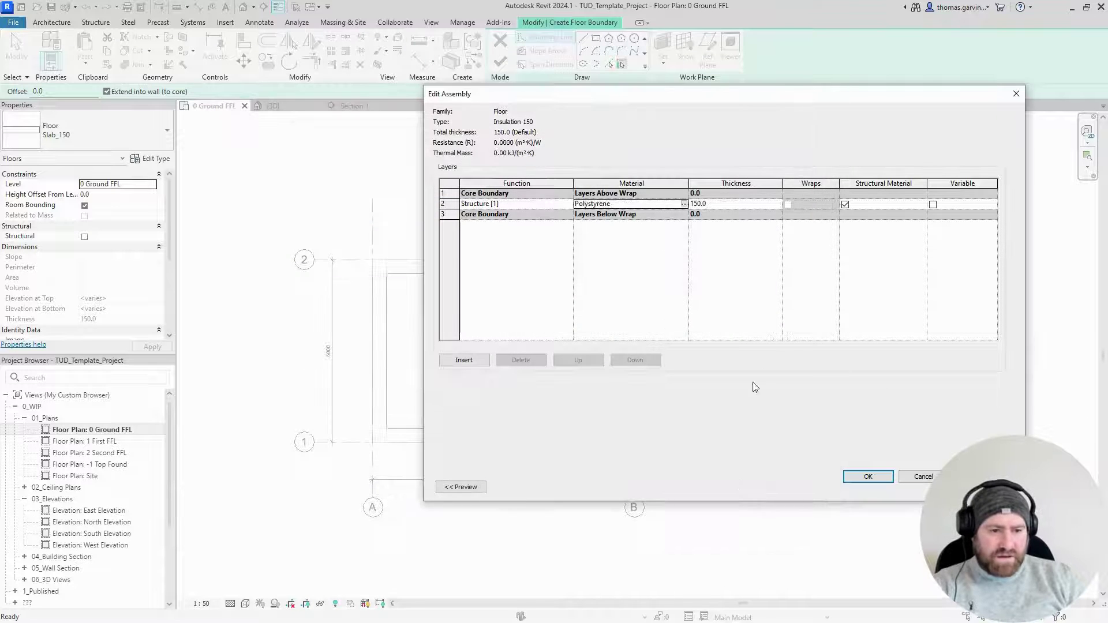
Remove the polystyrene layer's structural material setting, set its function to Thermal/Air Layer [3], and accept the Insulation 150 type.
click(846, 205)
click(571, 204)
click(567, 205)
click(501, 235)
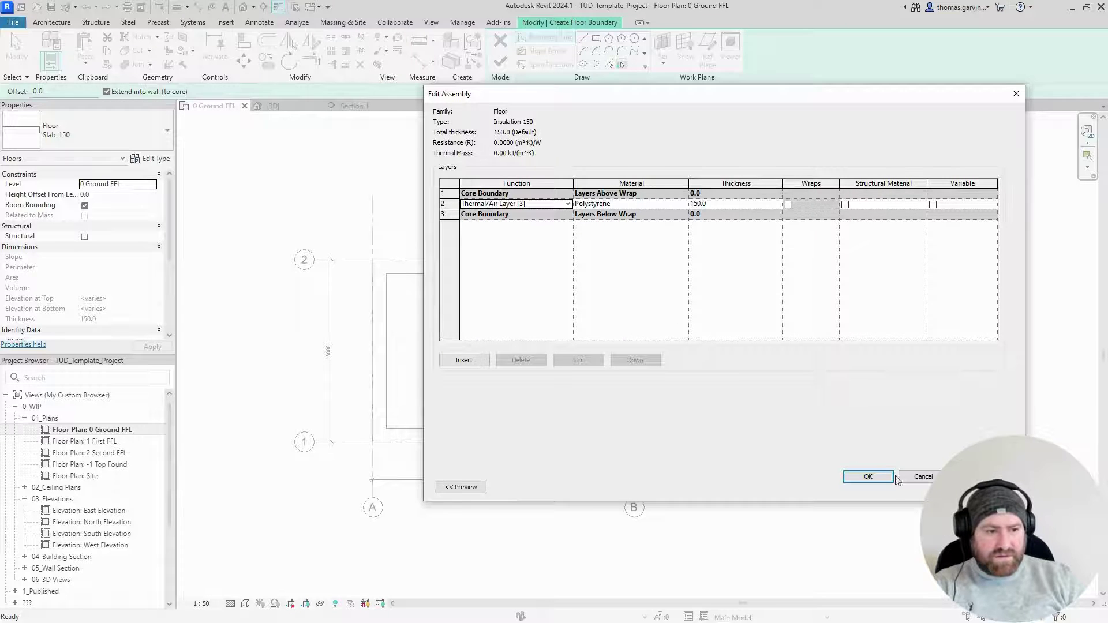
click(877, 477)
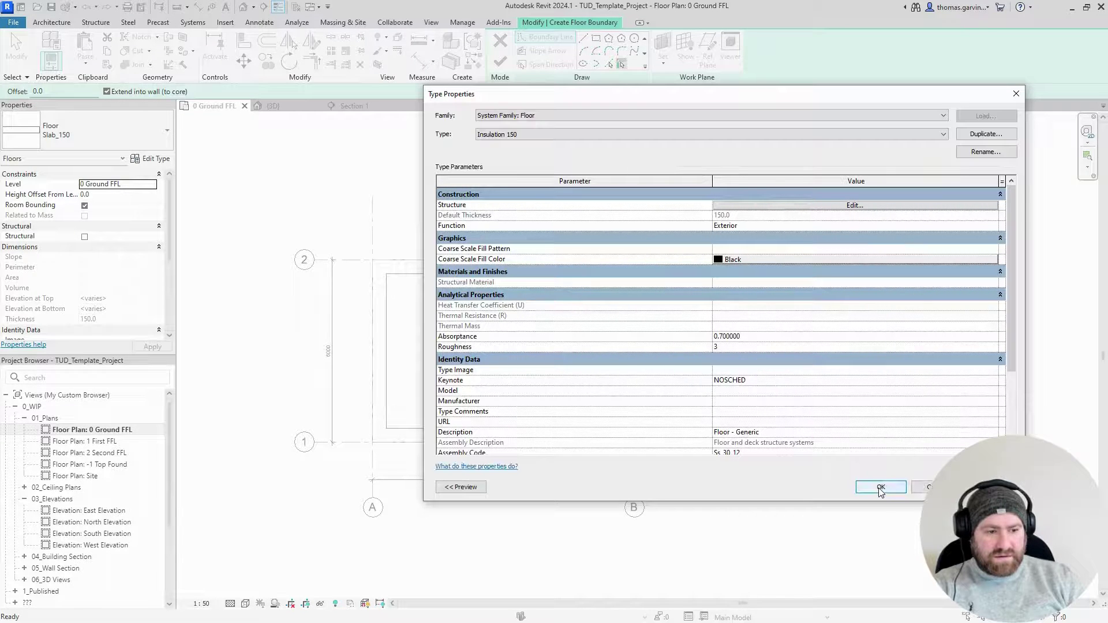
click(881, 487)
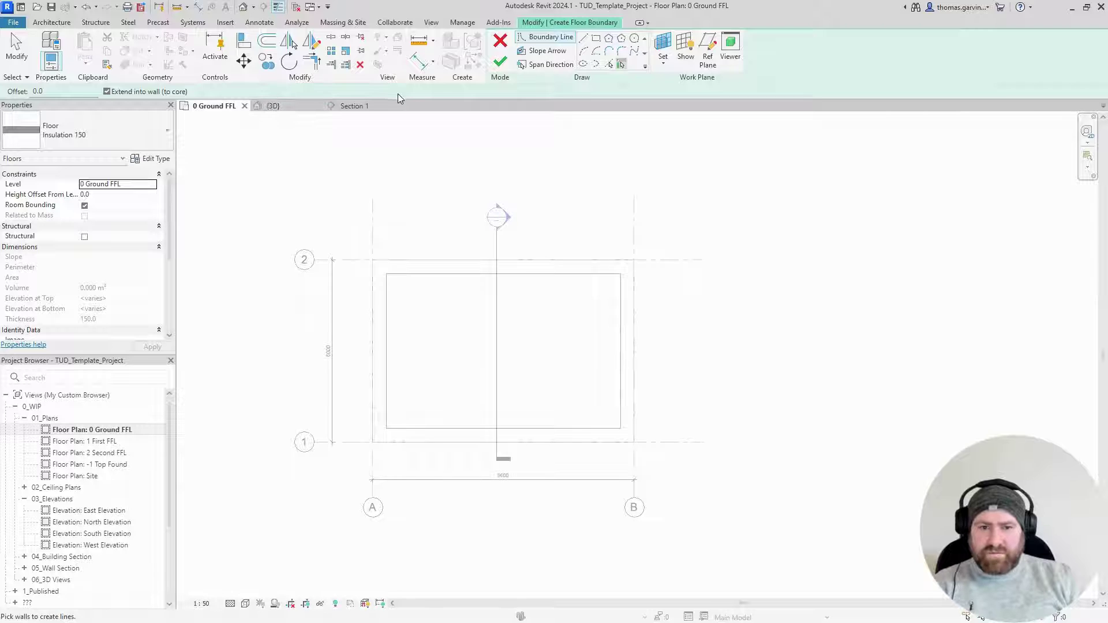
Set the insulation floor's height offset from the 0 Ground FFL level to -200.
click(116, 196)
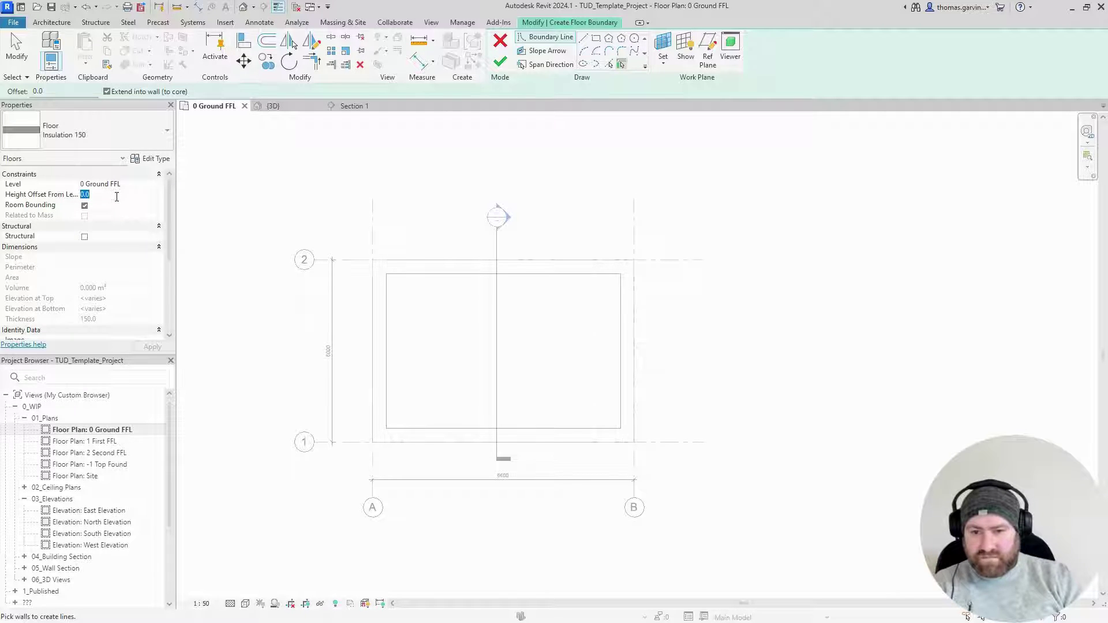
text(-2)
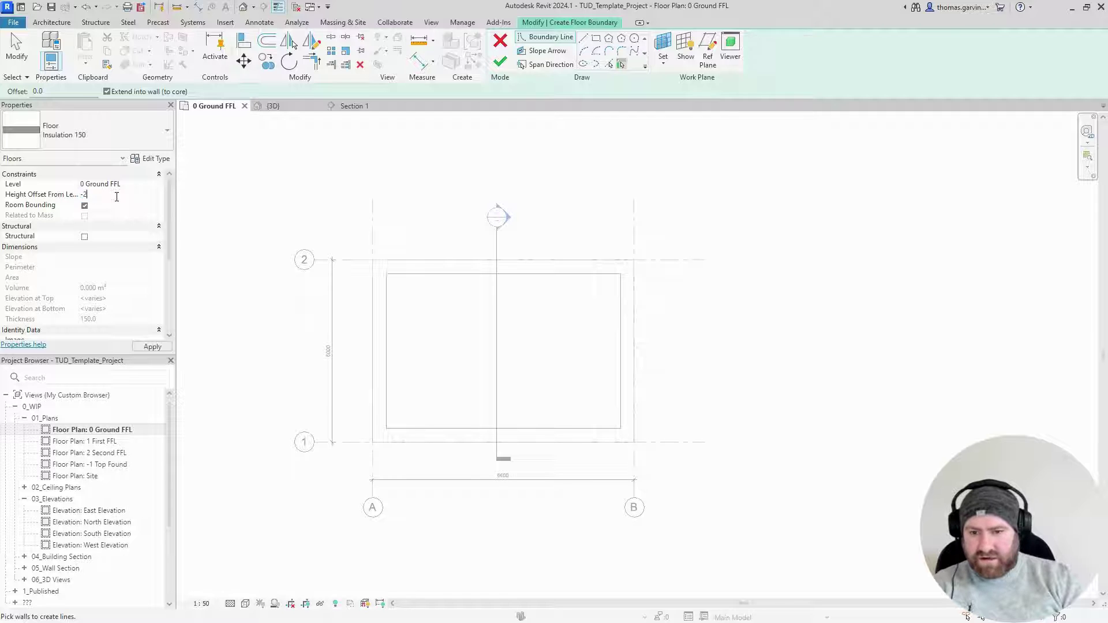
key(Return)
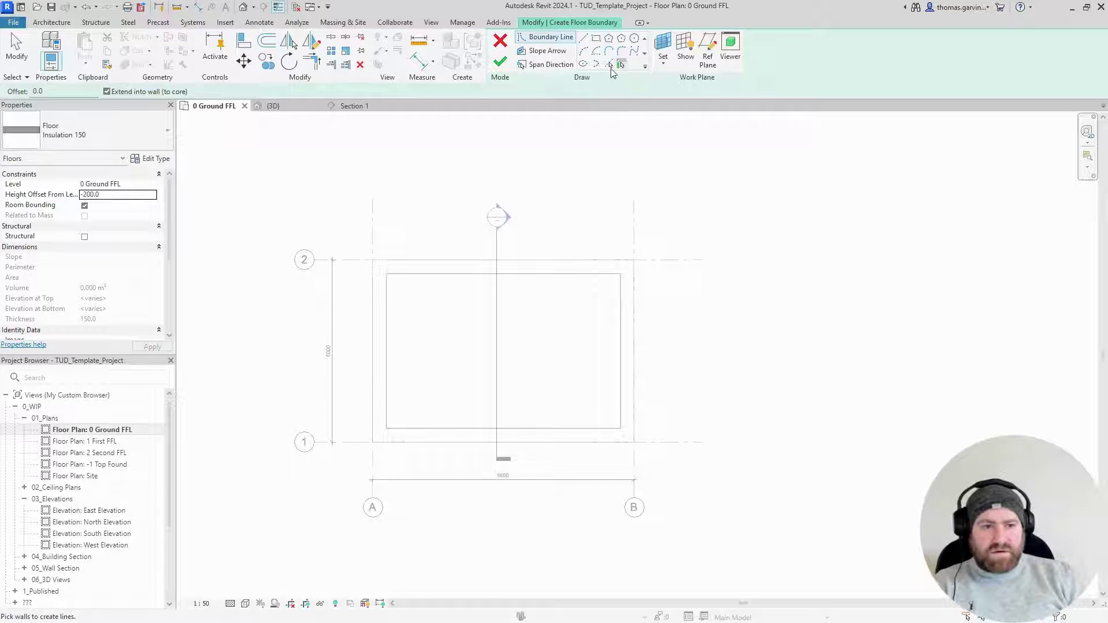
Define the insulation floor boundary by picking the four inner slab edge lines, then finish the floor sketch.
key(Escape)
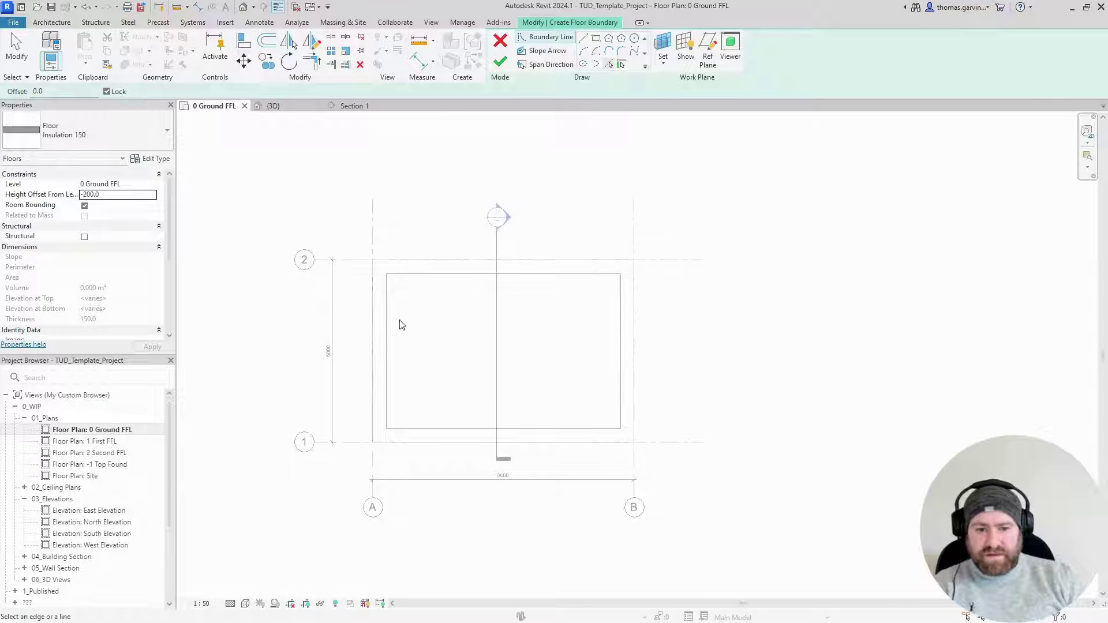
click(386, 349)
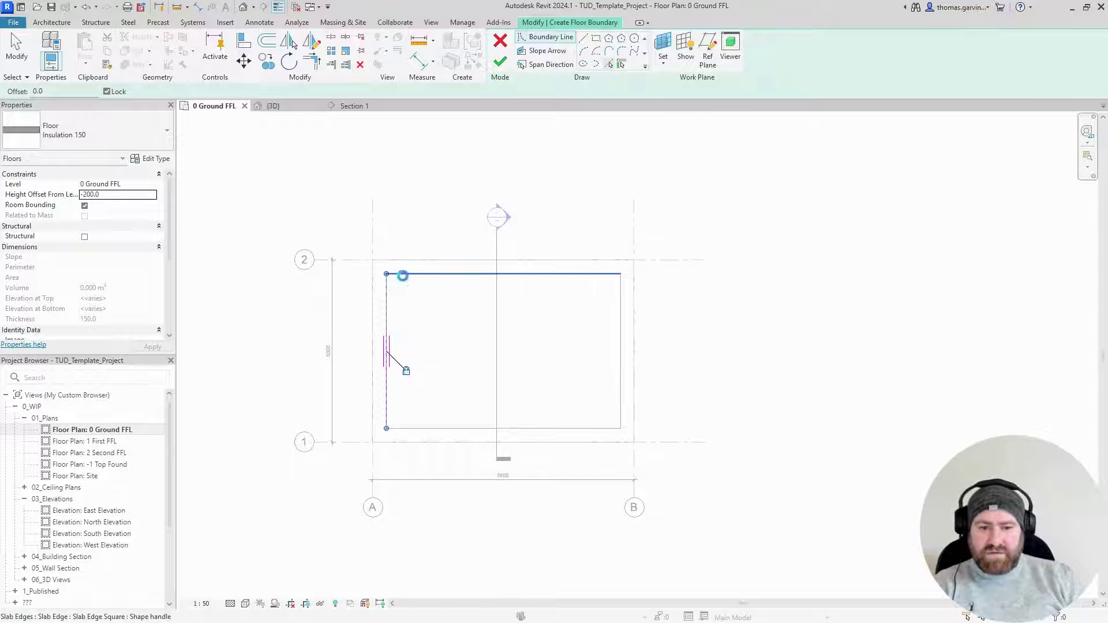
click(404, 275)
click(620, 323)
click(562, 428)
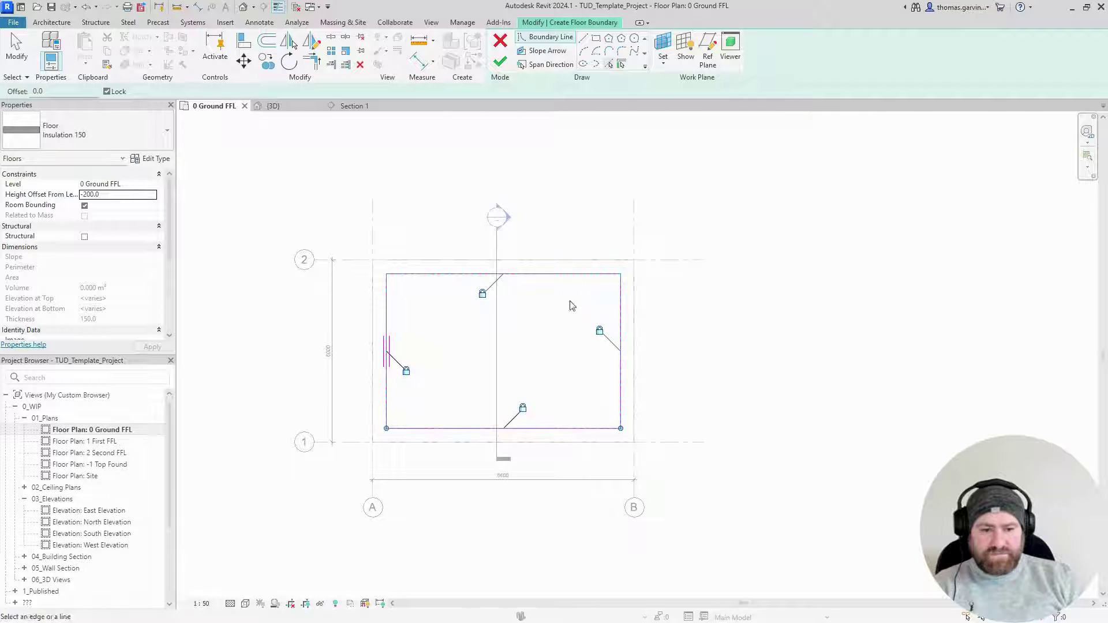
click(499, 60)
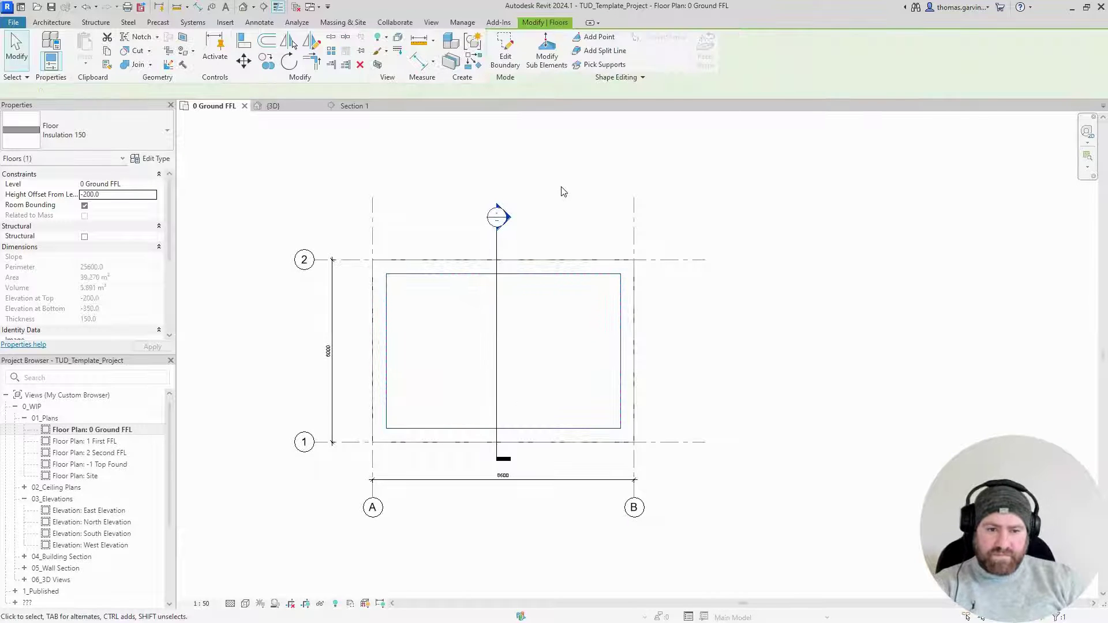
Deselect the insulation floor and open Section 1 at the junction of slab edge and insulation.
key(Escape)
double_click(500, 218)
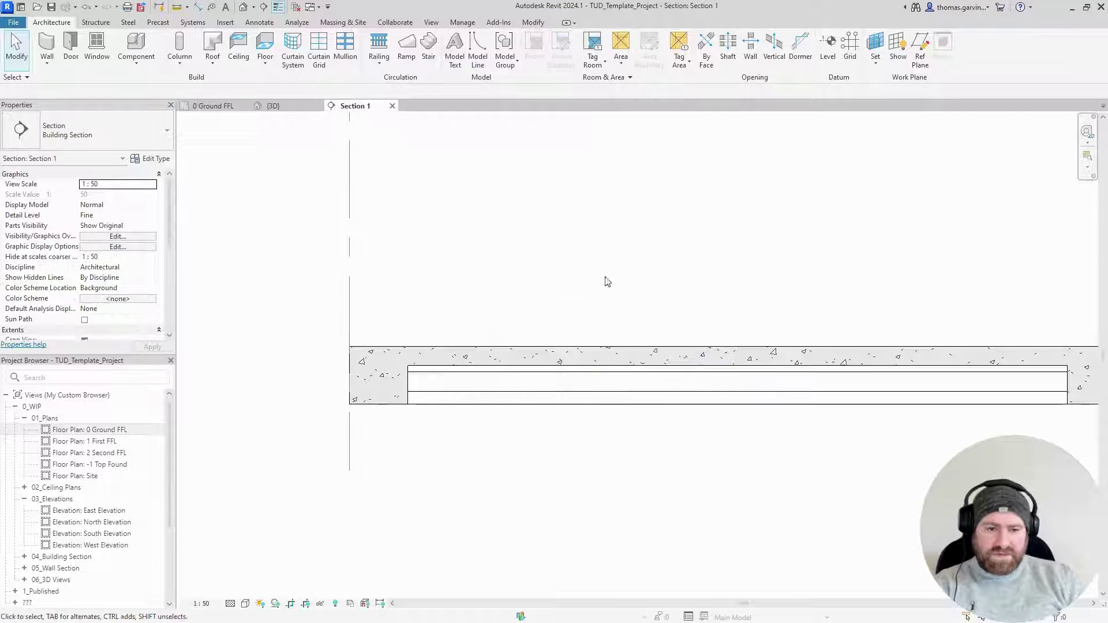
scroll(465, 396, up, 3)
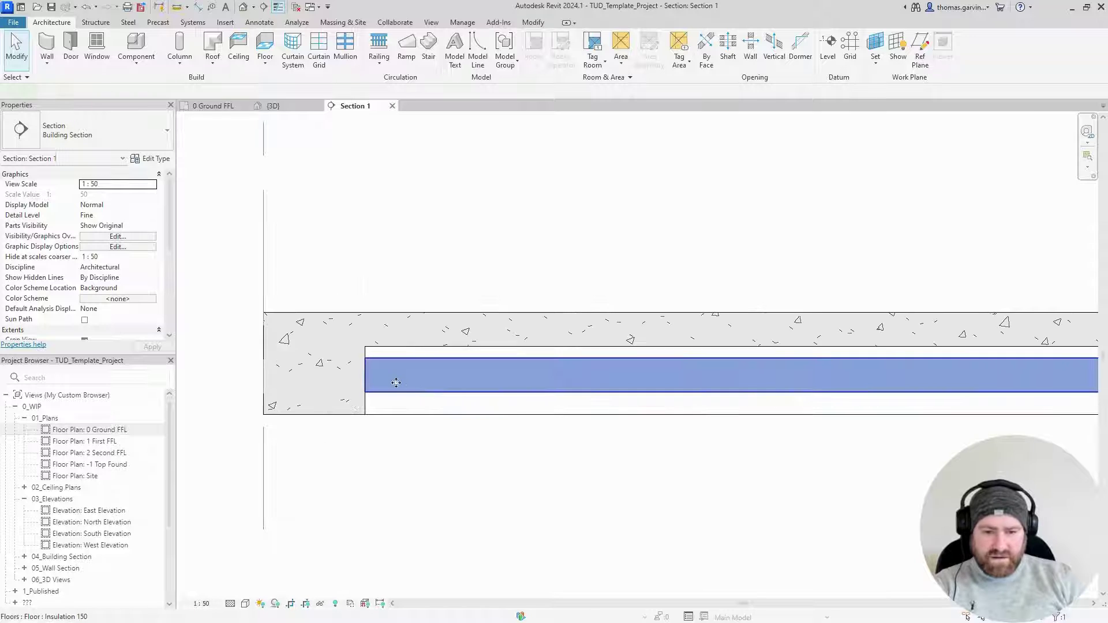
Try to move the insulation floor up against the underside of the concrete slab.
click(401, 384)
scroll(400, 383, up, 2)
key(m)
key(v)
click(458, 334)
click(458, 312)
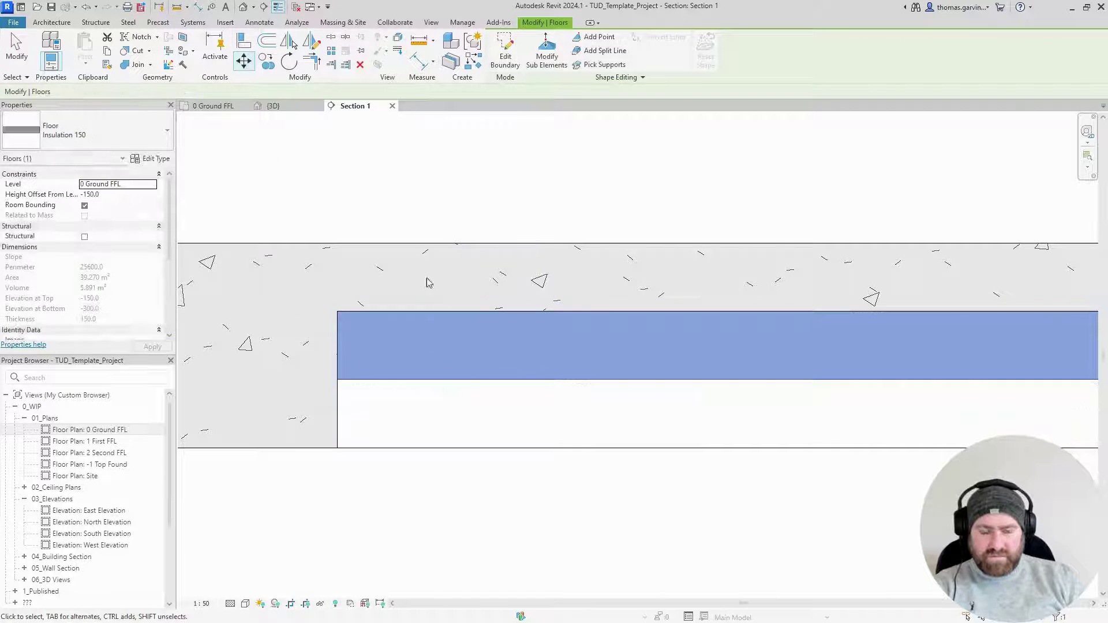
key(Escape)
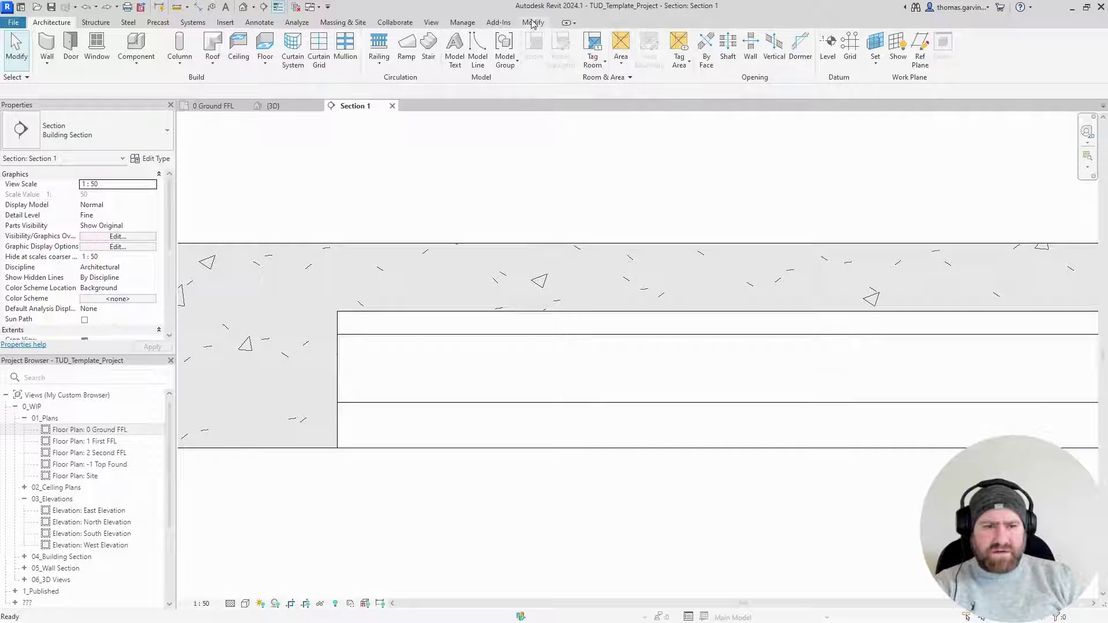
Align the top face of the insulation floor with the underside of the concrete slab.
click(532, 22)
click(243, 41)
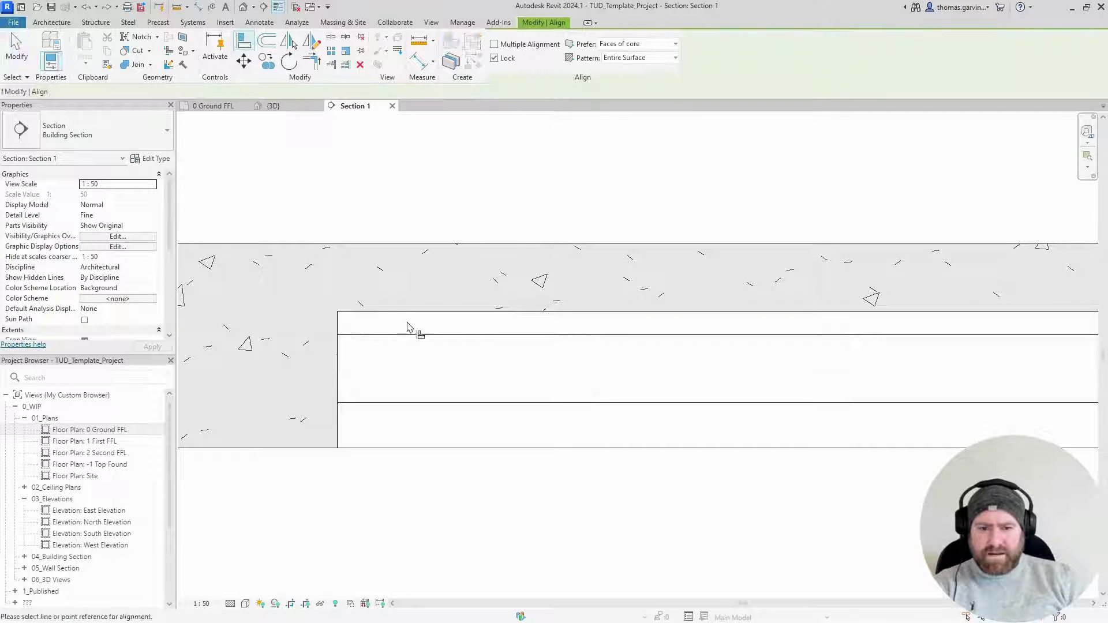
click(414, 312)
click(421, 335)
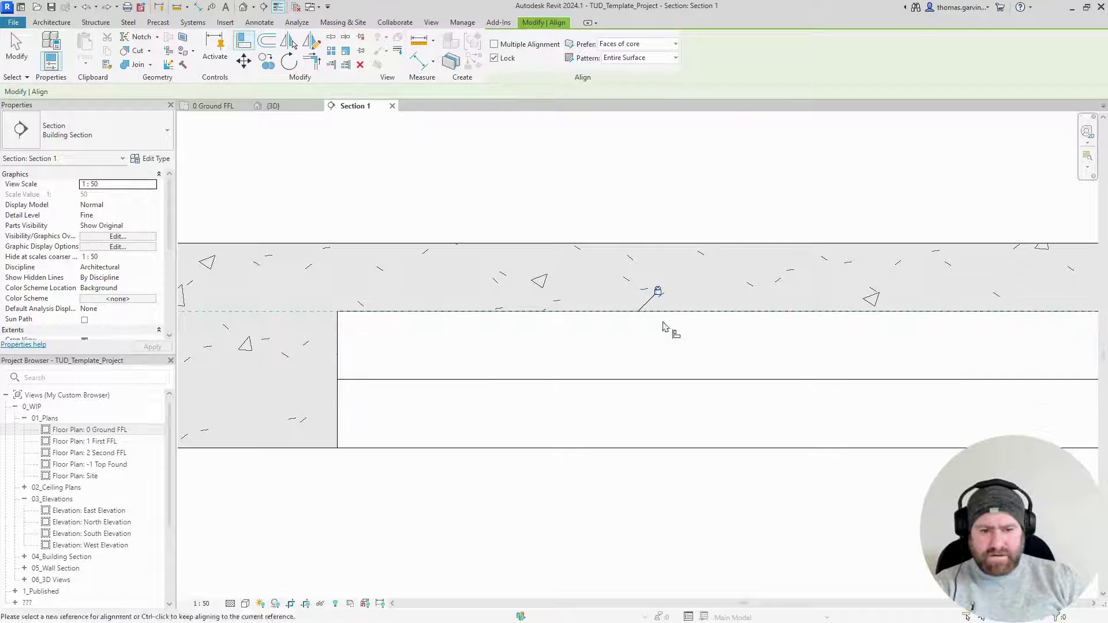
Open the material selection for the layer in the Insulation 150 floor type's structure.
key(Escape)
click(490, 379)
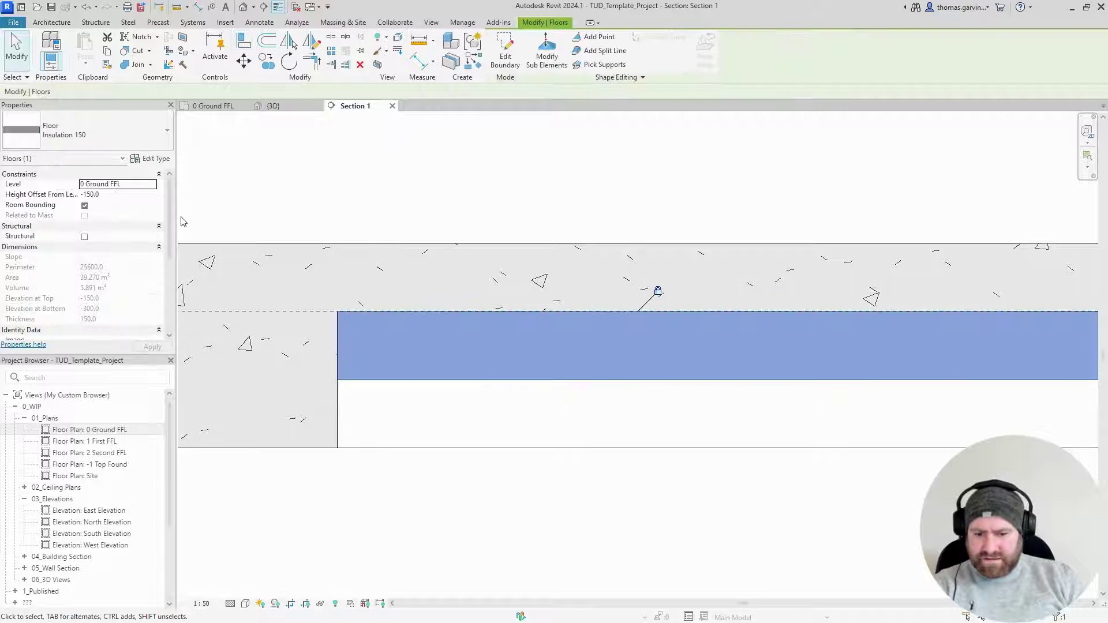
click(153, 160)
click(790, 205)
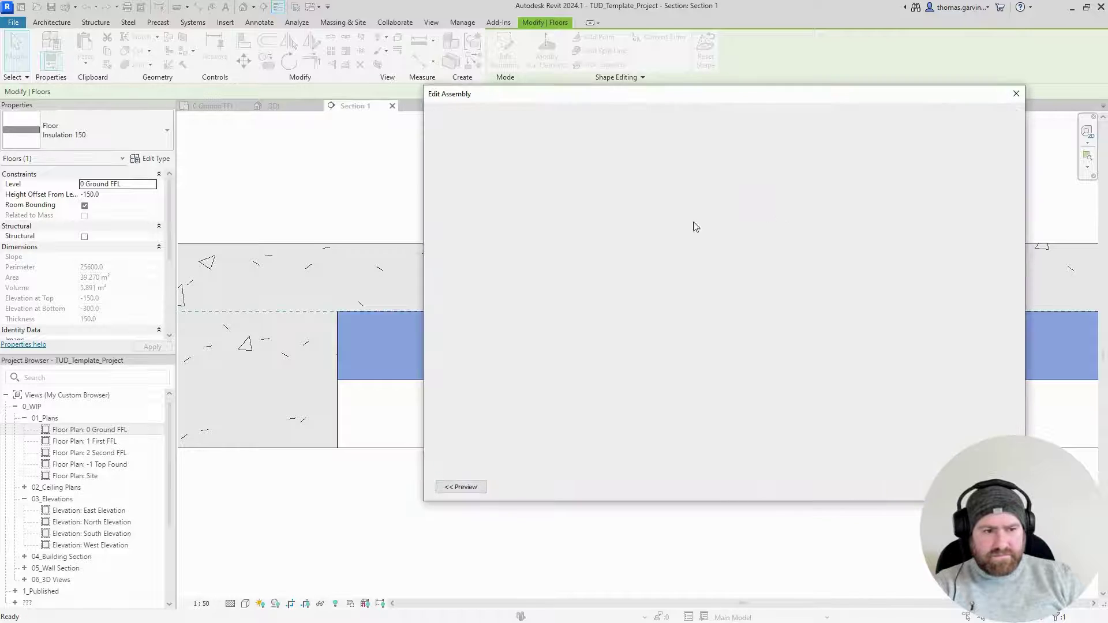
click(564, 206)
click(569, 203)
click(654, 216)
click(685, 205)
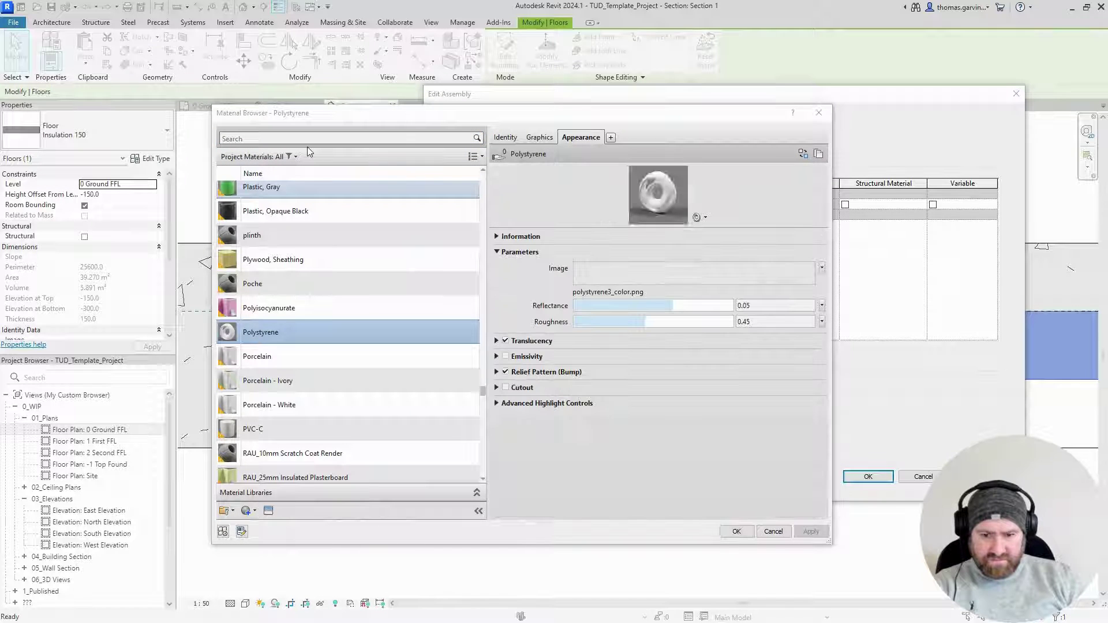
Search the materials for insulation, assign Insulation, Rigid to the floor layer, and accept the type changes.
click(309, 137)
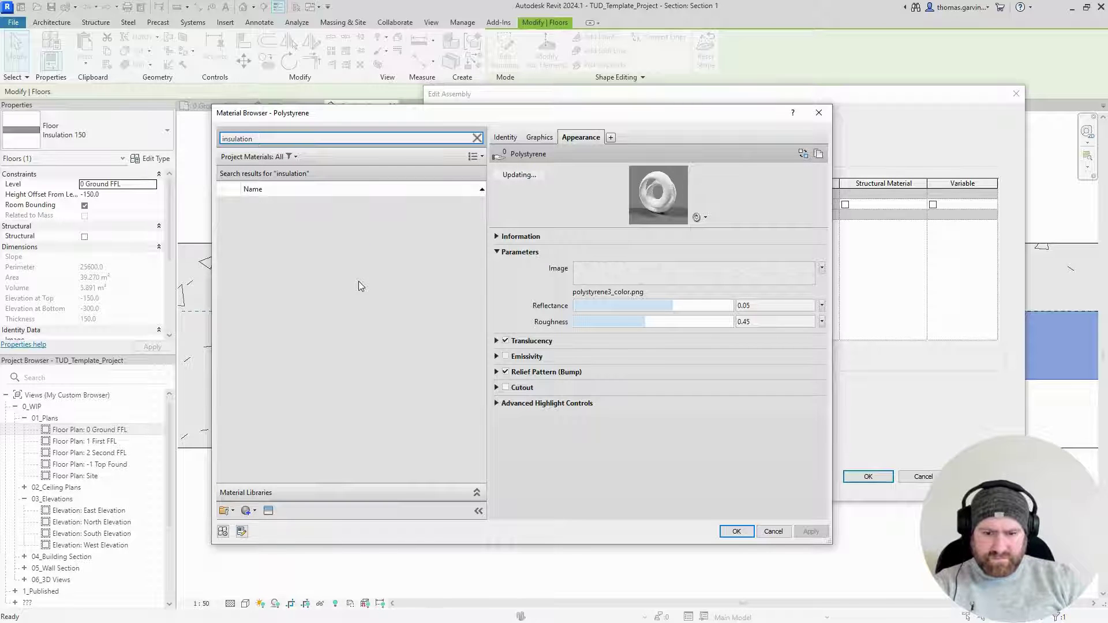
scroll(356, 369, down, 1)
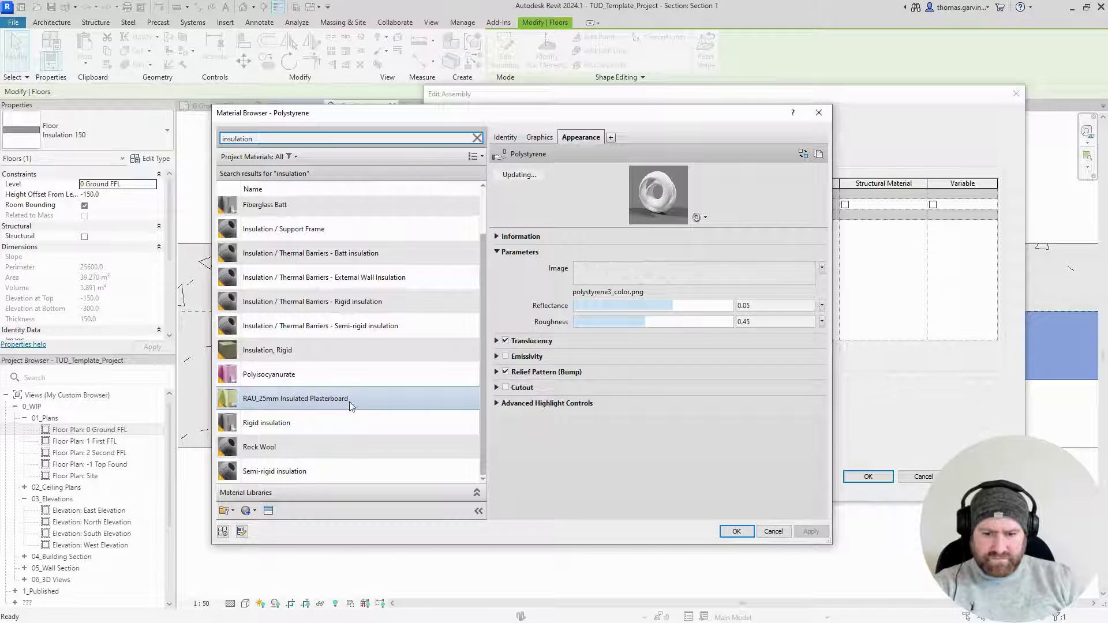
click(362, 348)
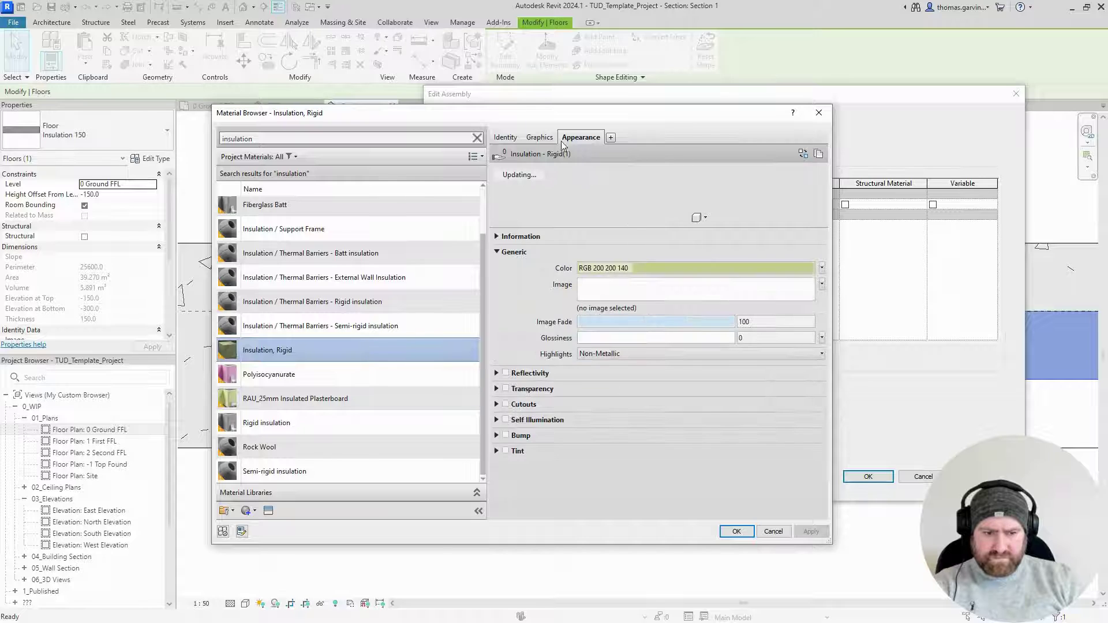
click(537, 137)
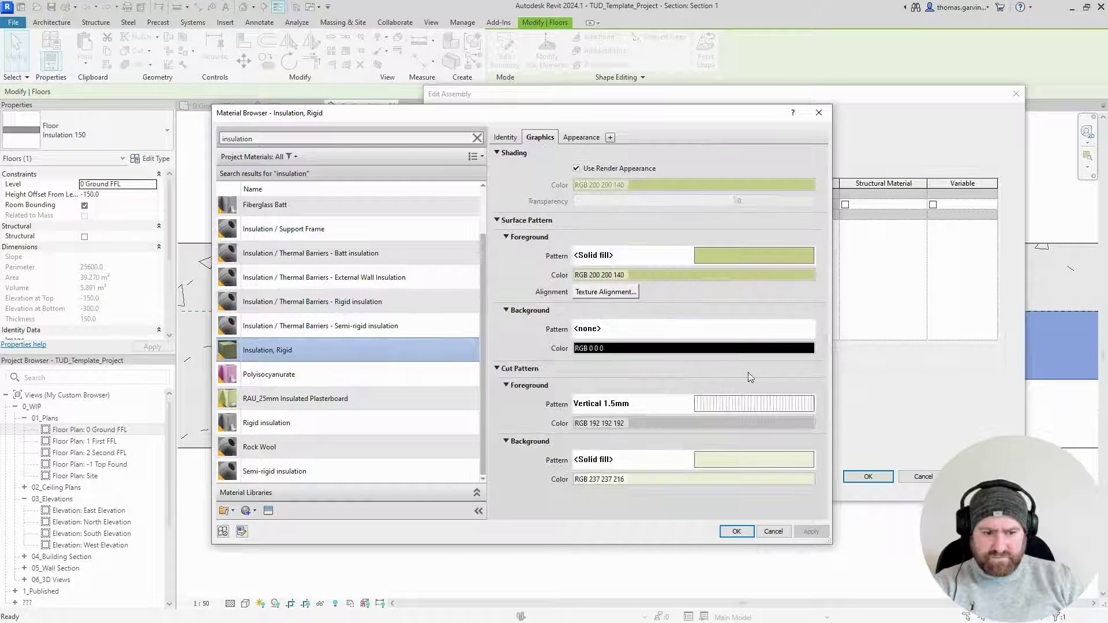
click(736, 531)
click(867, 477)
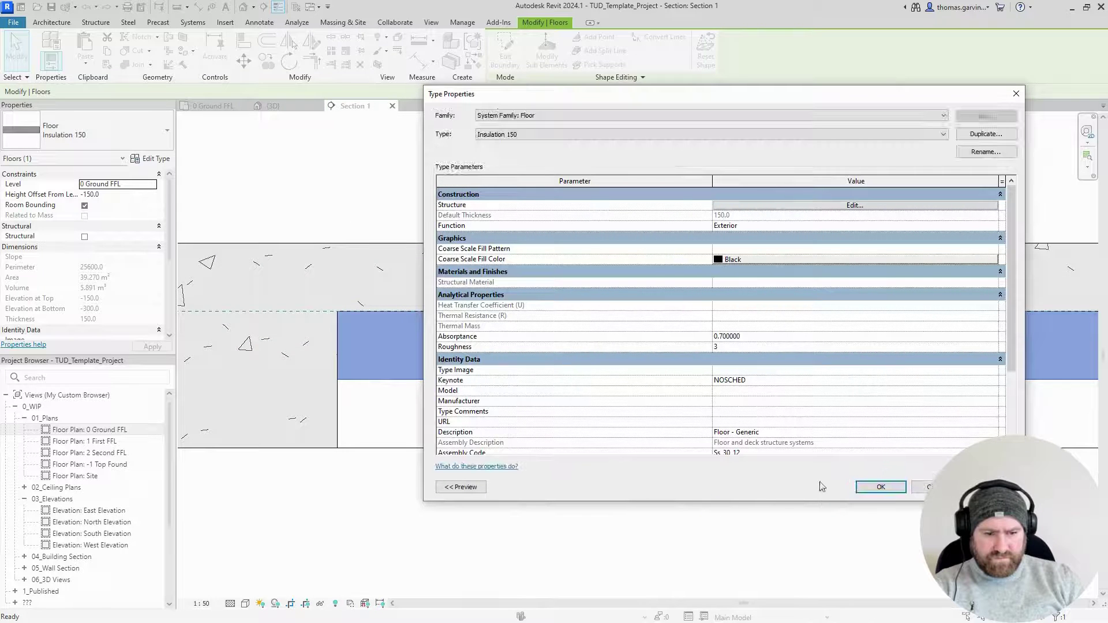
click(880, 486)
click(685, 513)
scroll(685, 513, down, 4)
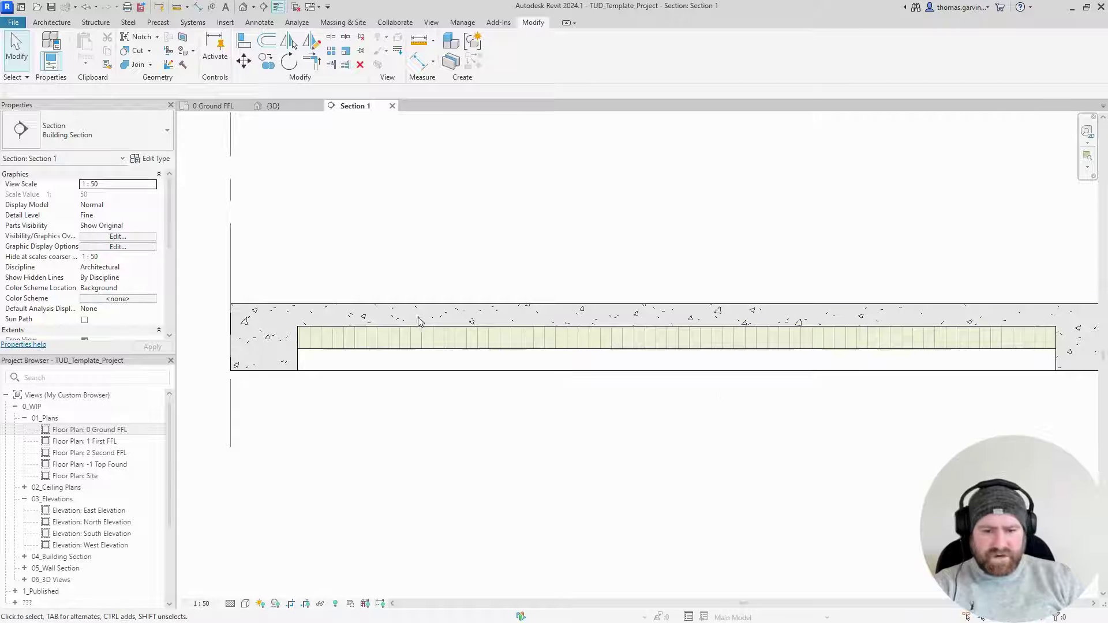
middle_drag(298, 323, 509, 348)
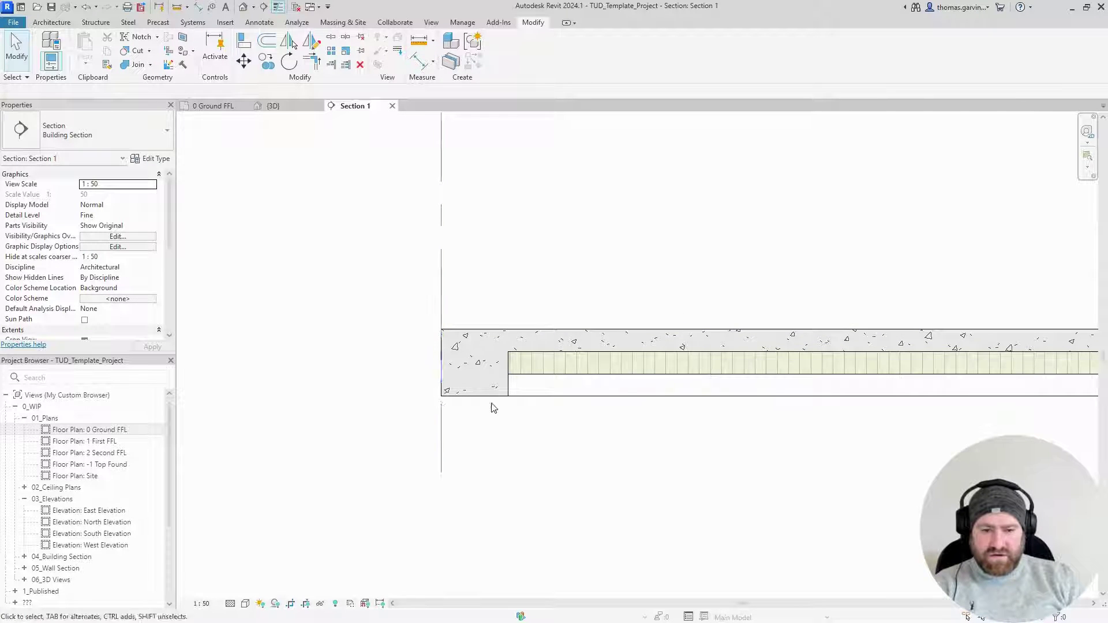
scroll(392, 318, down, 2)
middle_drag(348, 263, 381, 304)
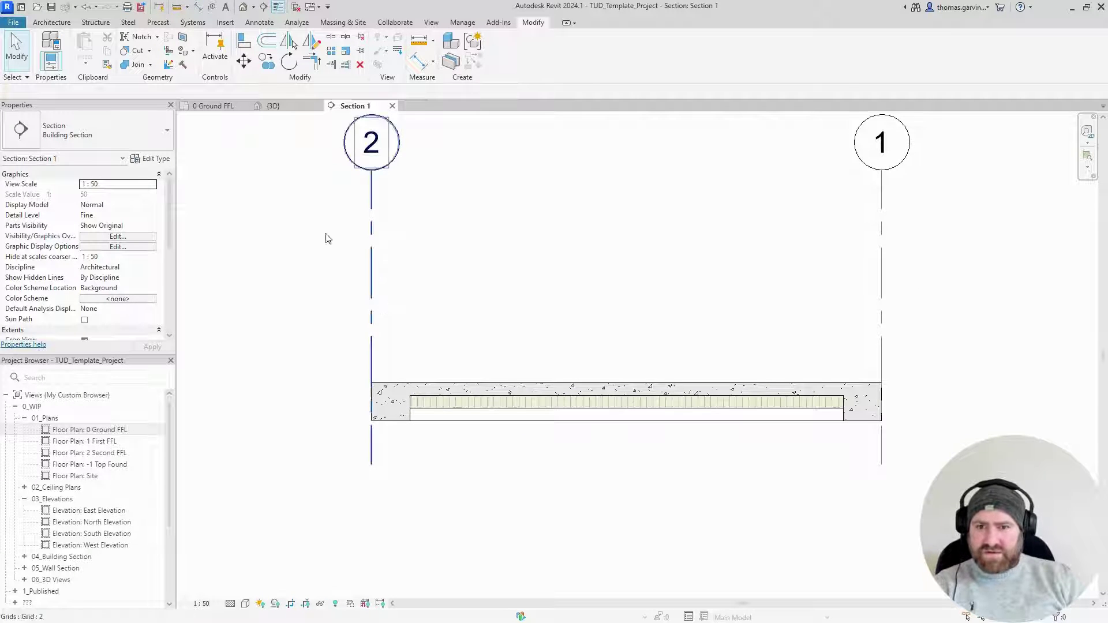
Create a new family from the Metric Profile-Hosted template.
click(14, 23)
mouse_move(76, 71)
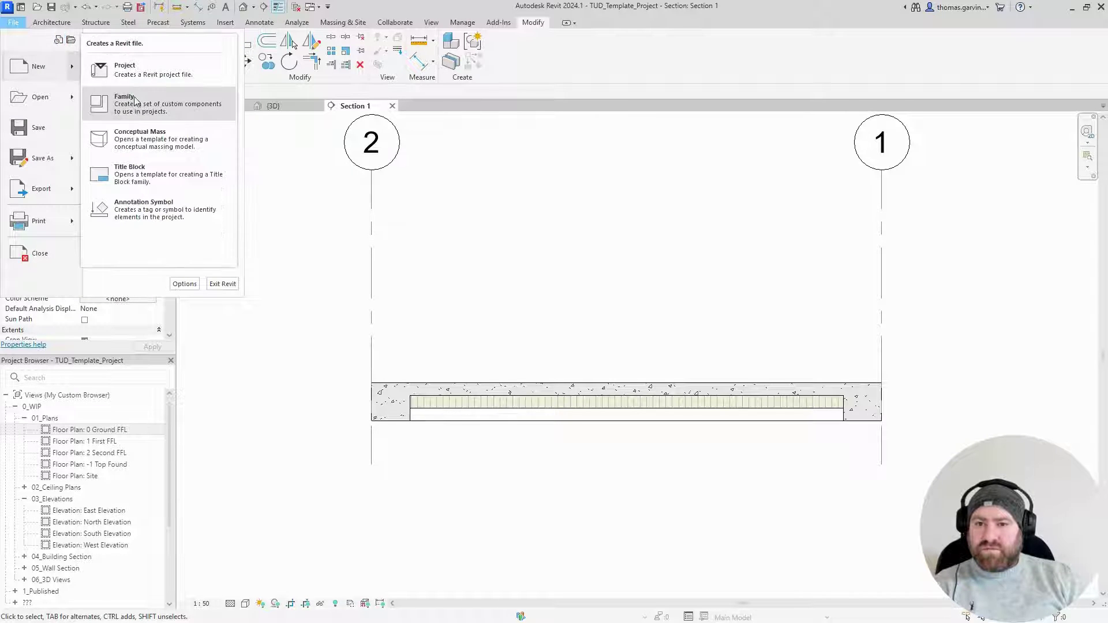
click(138, 102)
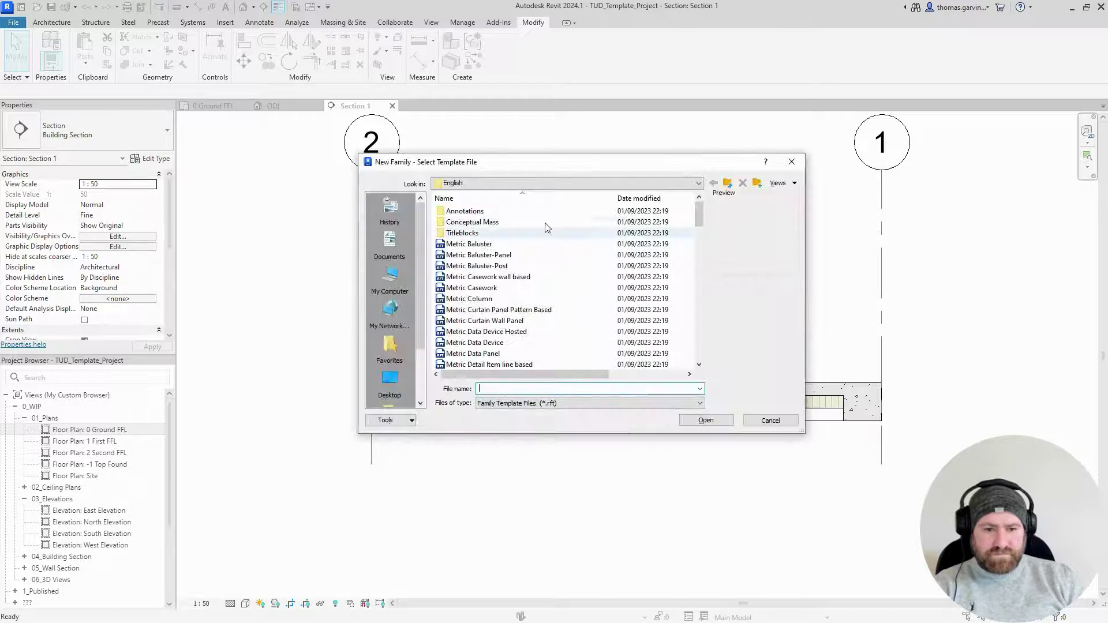
scroll(565, 265, down, 1)
scroll(569, 309, down, 9)
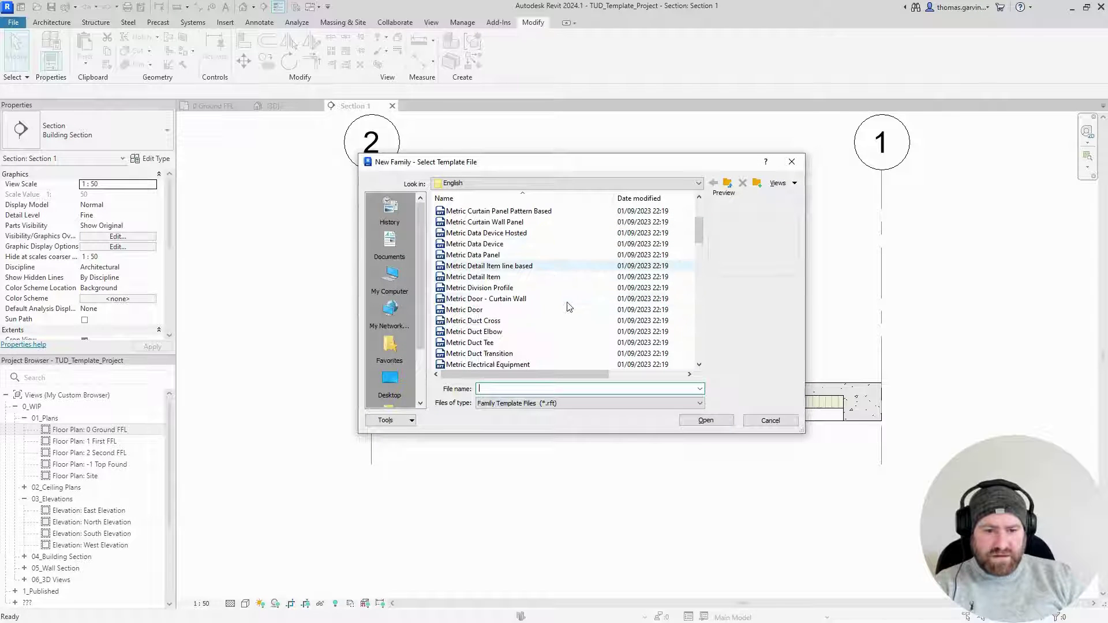
scroll(553, 323, down, 2)
scroll(505, 342, down, 3)
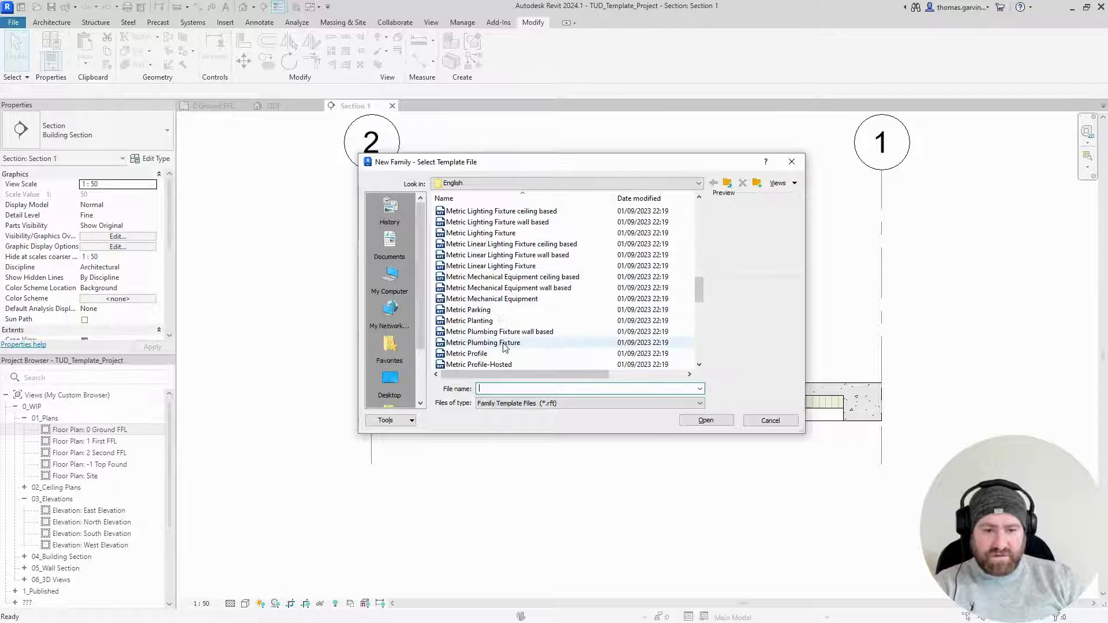
click(496, 332)
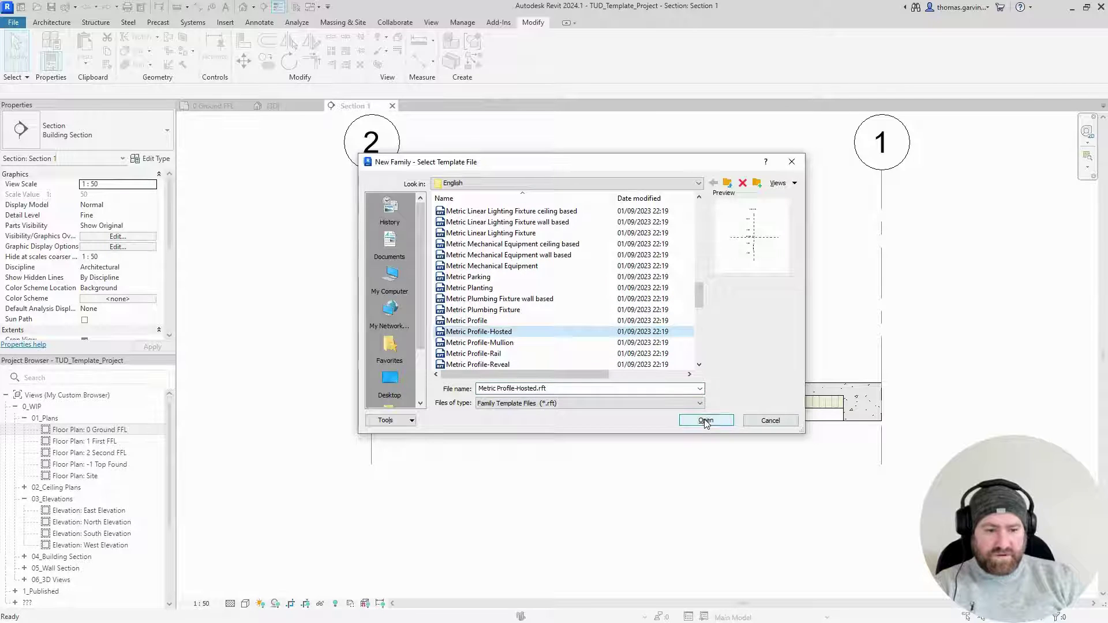
click(707, 420)
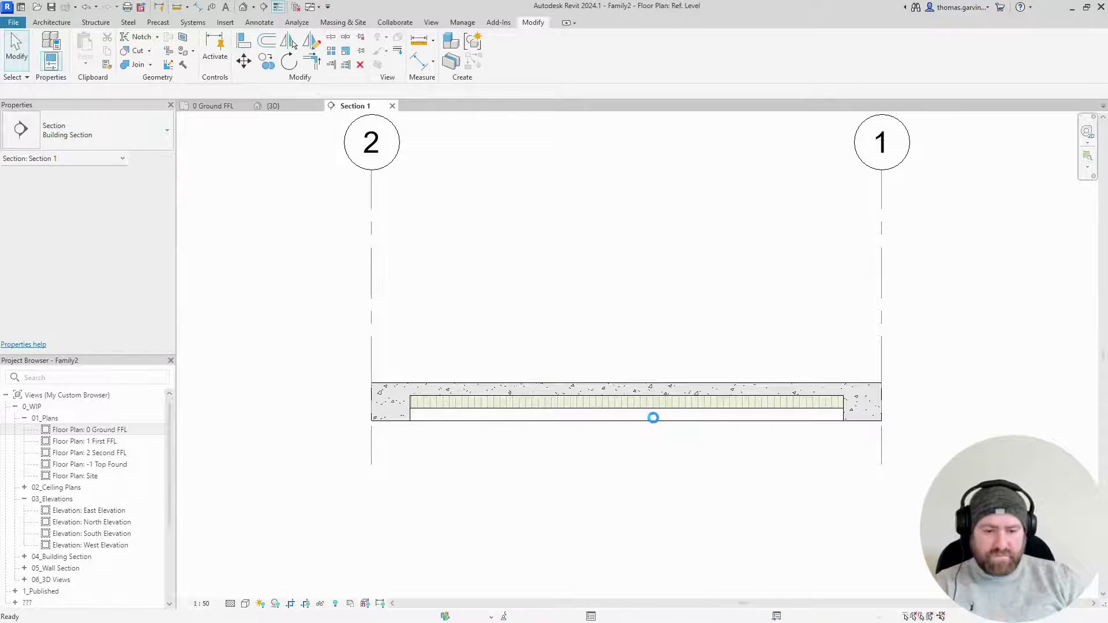
Draw a vertical reference plane about 79 mm outside the Host Face plane, crossing the insertion point plane.
scroll(656, 423, up, 4)
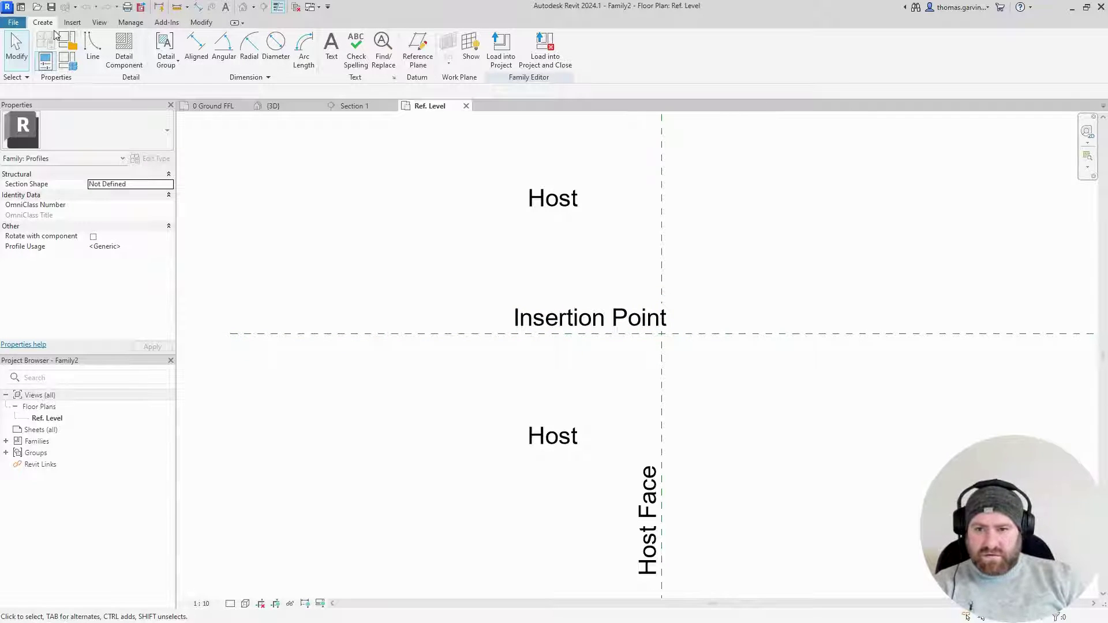
click(431, 50)
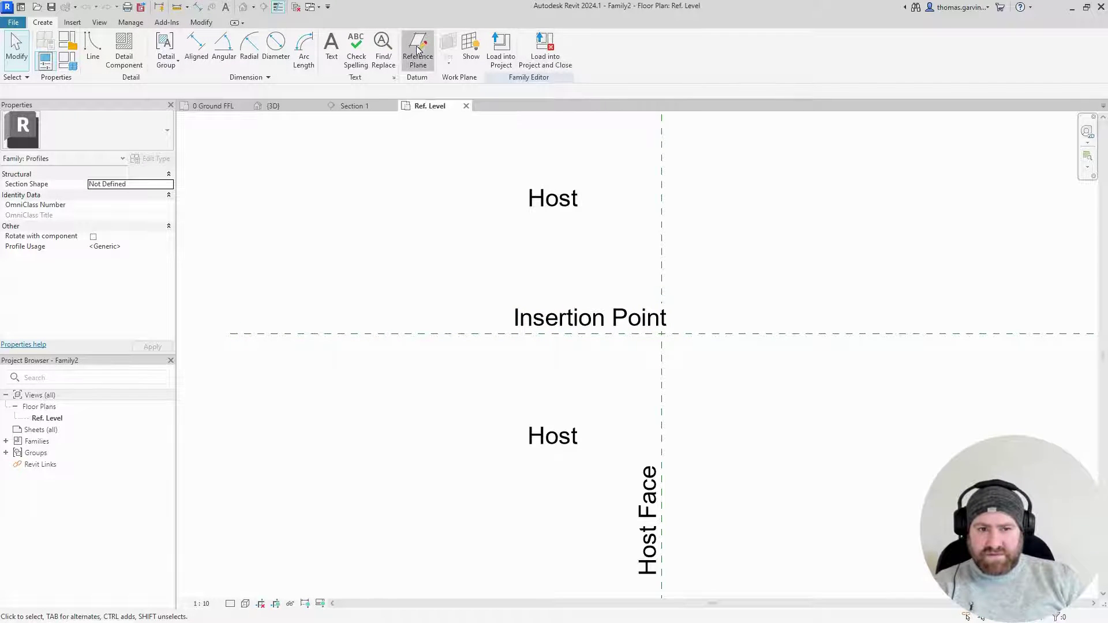
click(718, 285)
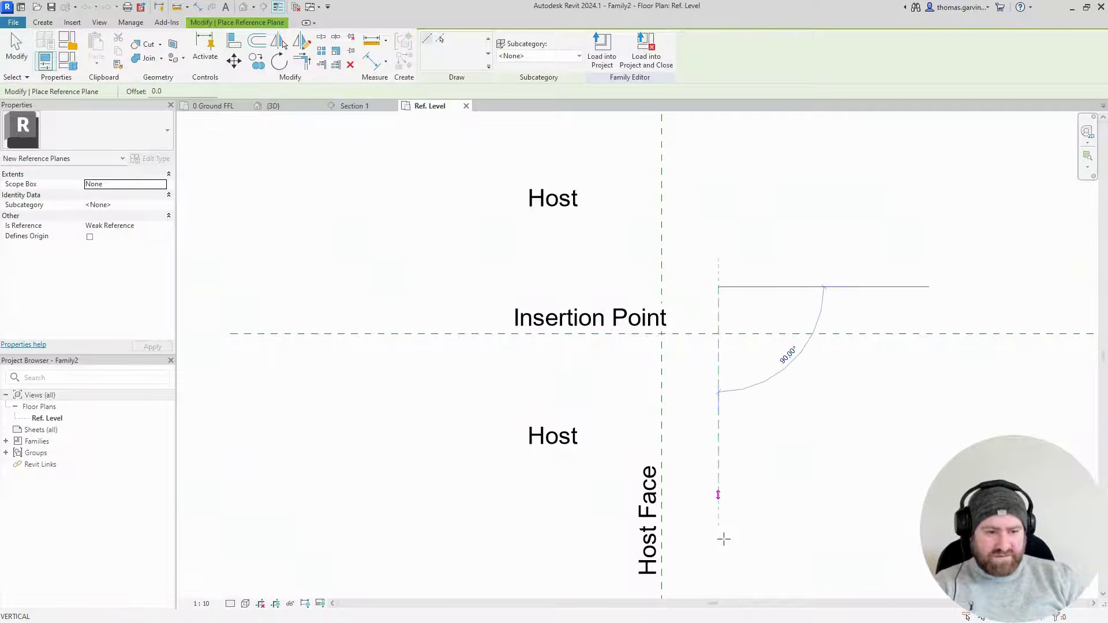
scroll(715, 496, down, 2)
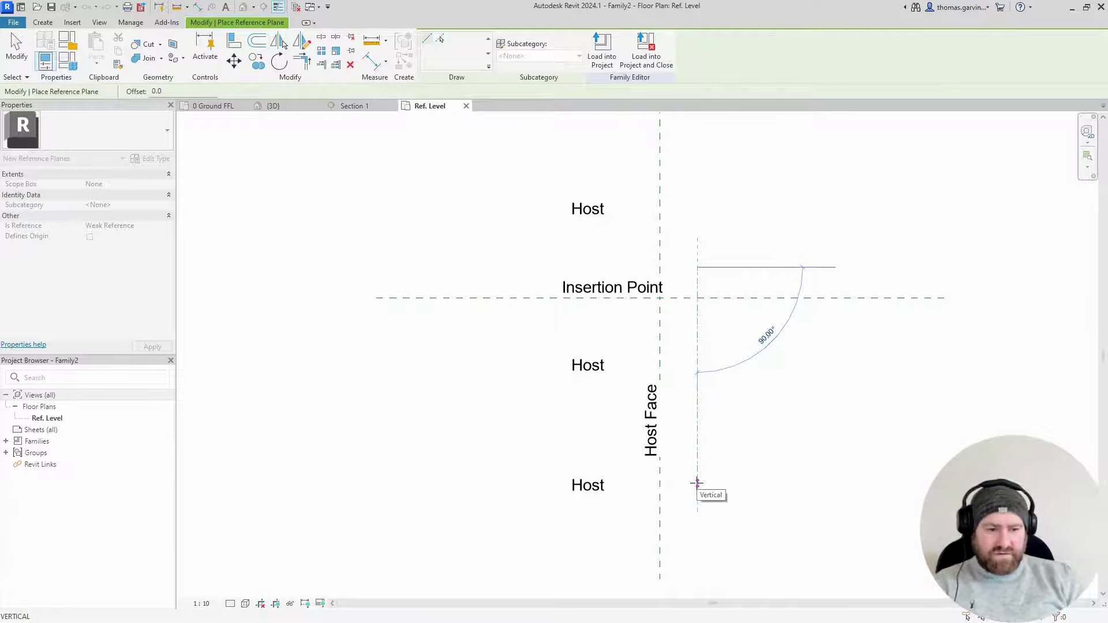
click(696, 483)
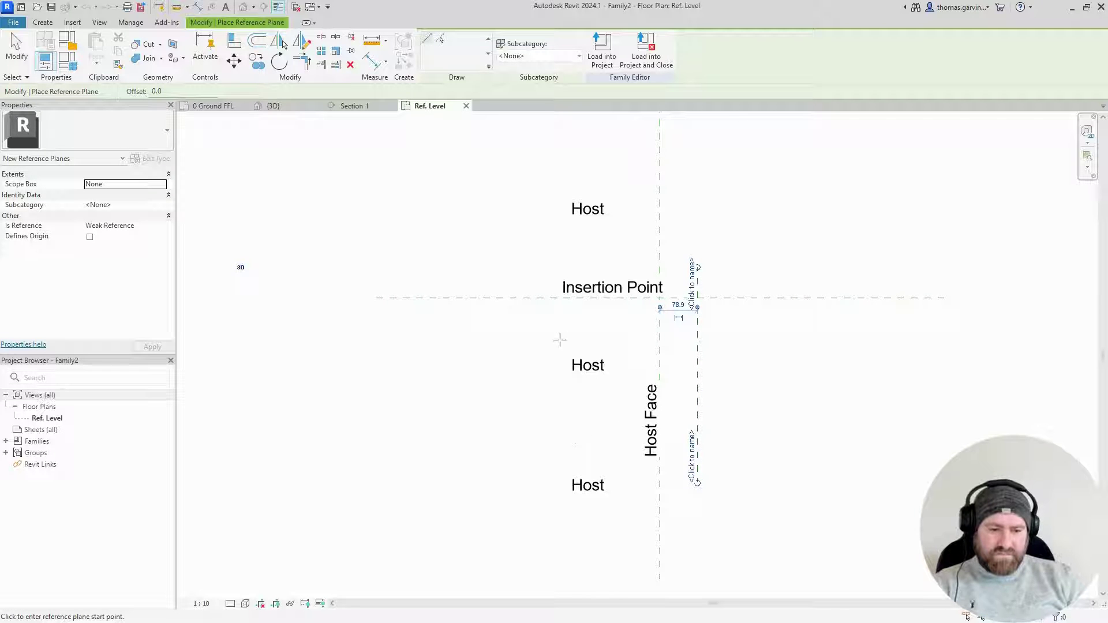
Draw two horizontal reference planes, one about 65 mm below the insertion point plane and another about 150 mm below that.
click(376, 329)
click(523, 329)
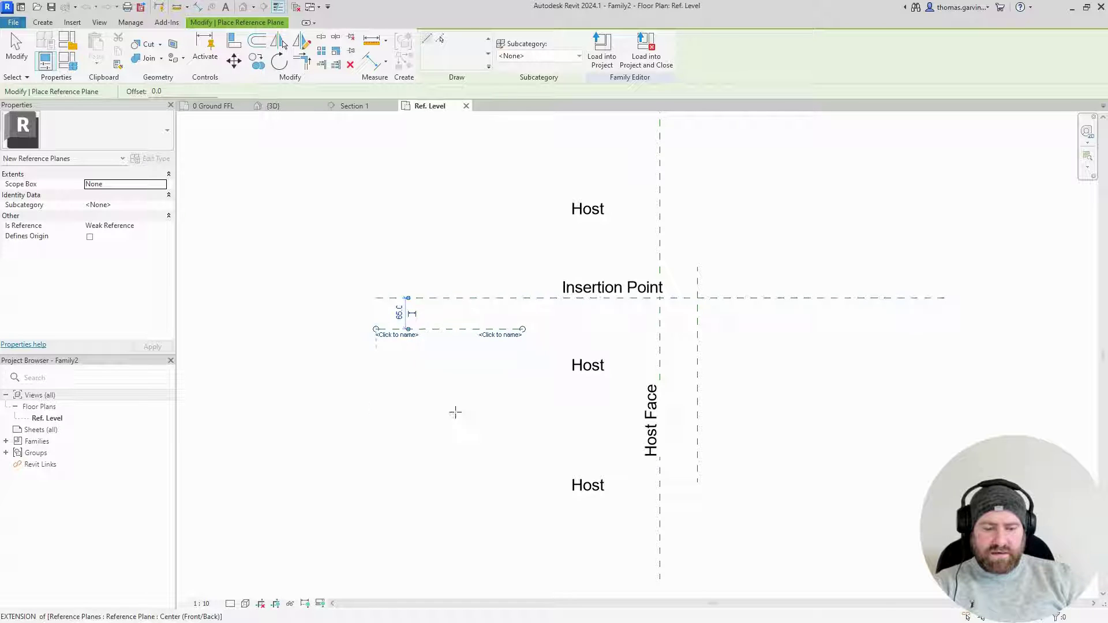
key(Escape)
key(Escape)
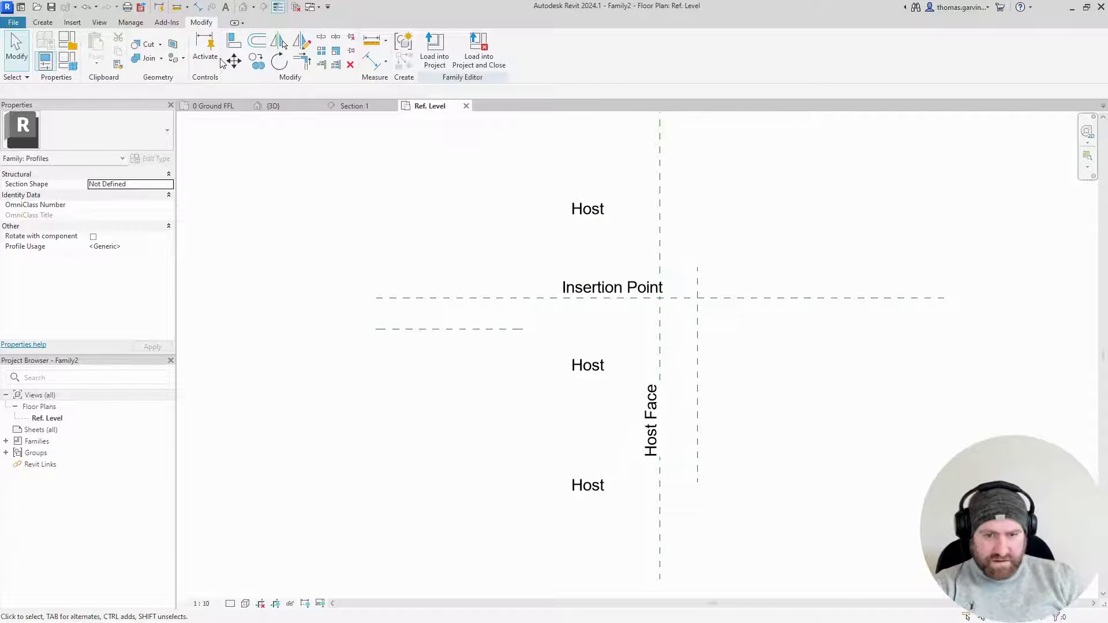
click(43, 22)
click(417, 49)
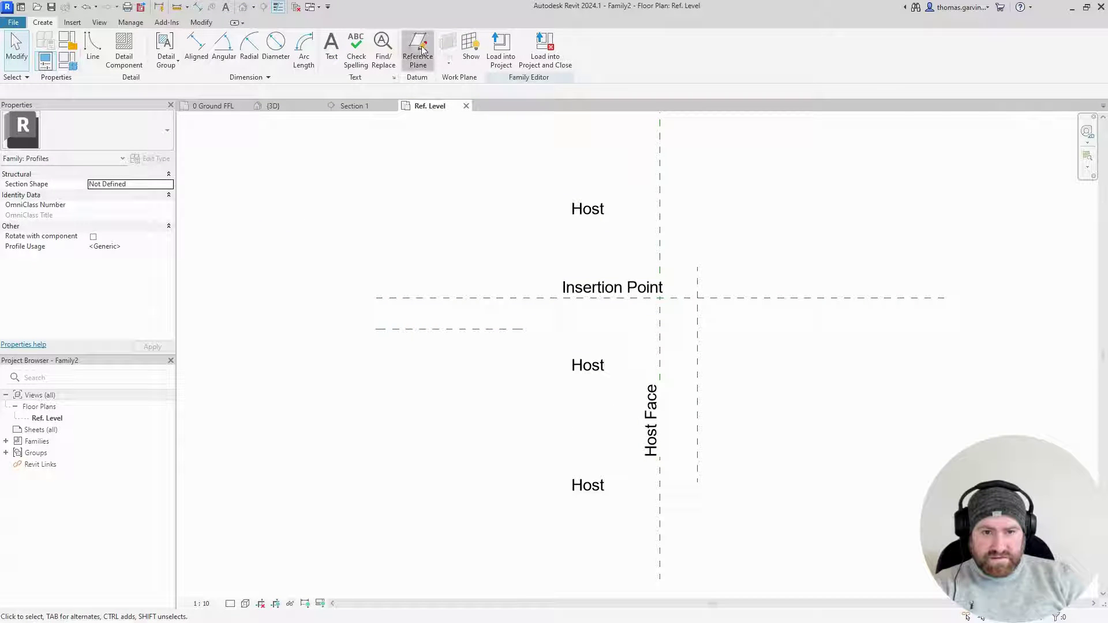
click(738, 400)
click(483, 399)
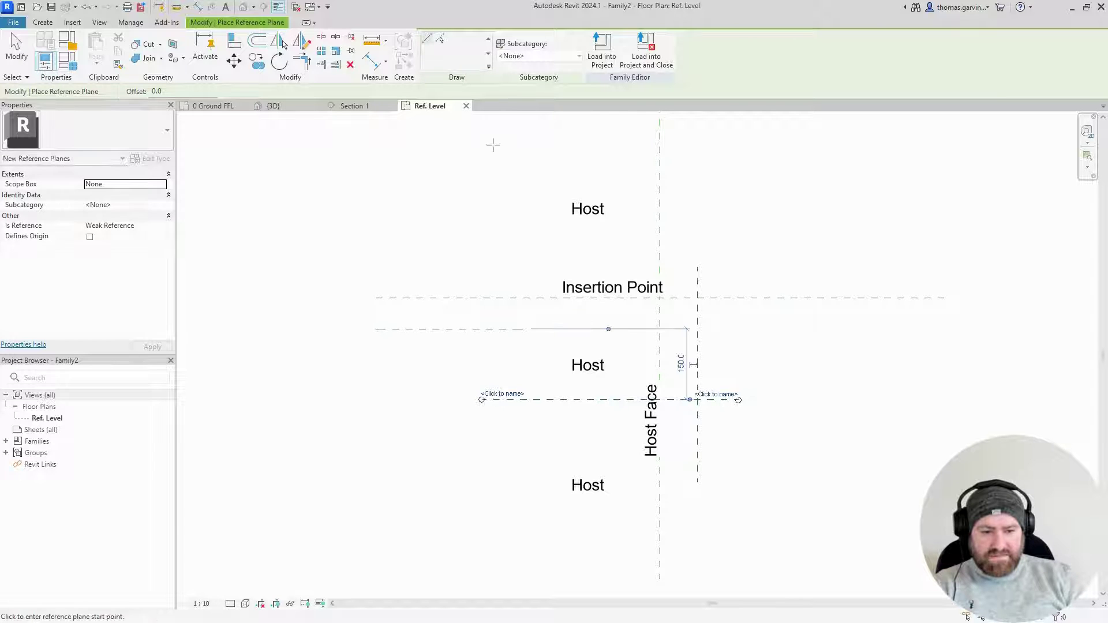
Add aligned dimensions between the two new horizontal planes and between the upper one and the insertion point plane.
click(195, 8)
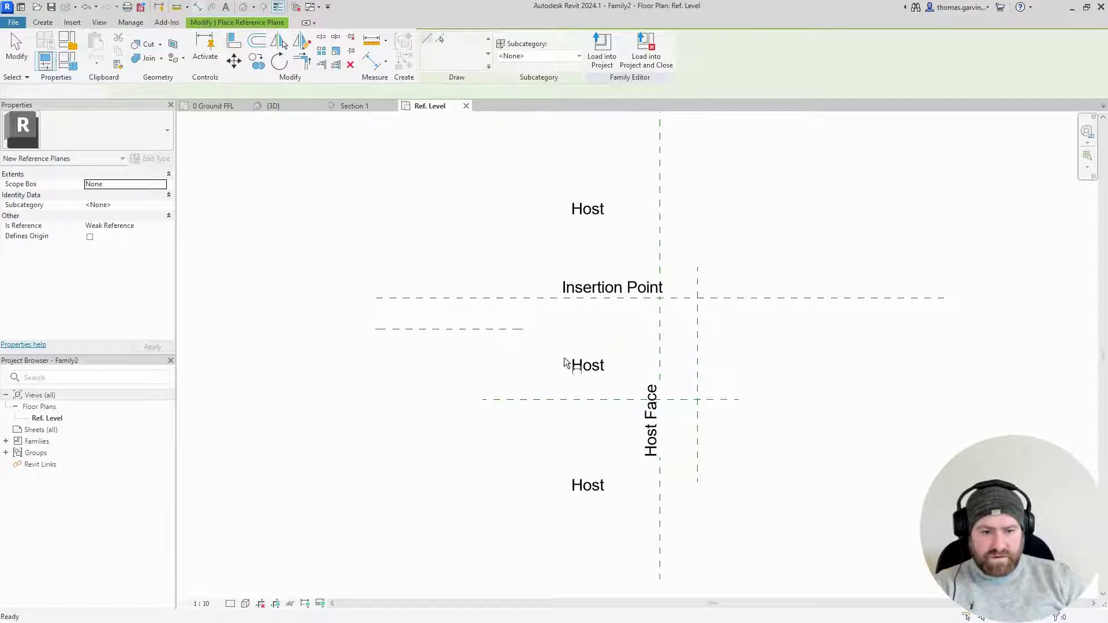
click(511, 329)
click(514, 402)
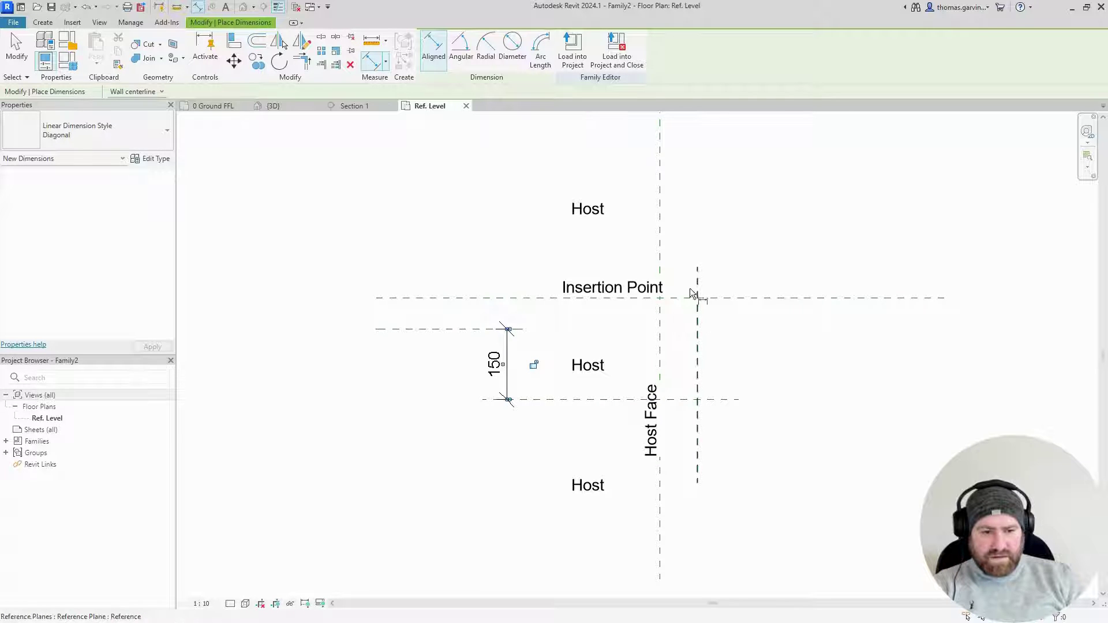
click(465, 329)
click(462, 298)
click(508, 257)
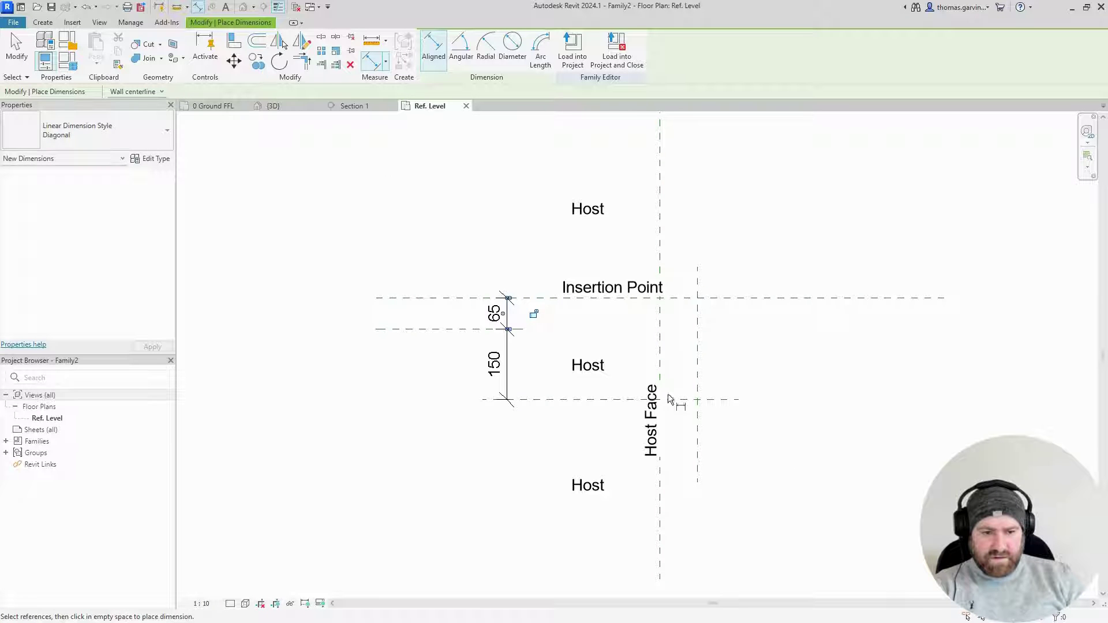
key(Escape)
Label the dimension between the two lower horizontal planes with a new type parameter named Slab Thickning and set it to 200 mm.
click(507, 369)
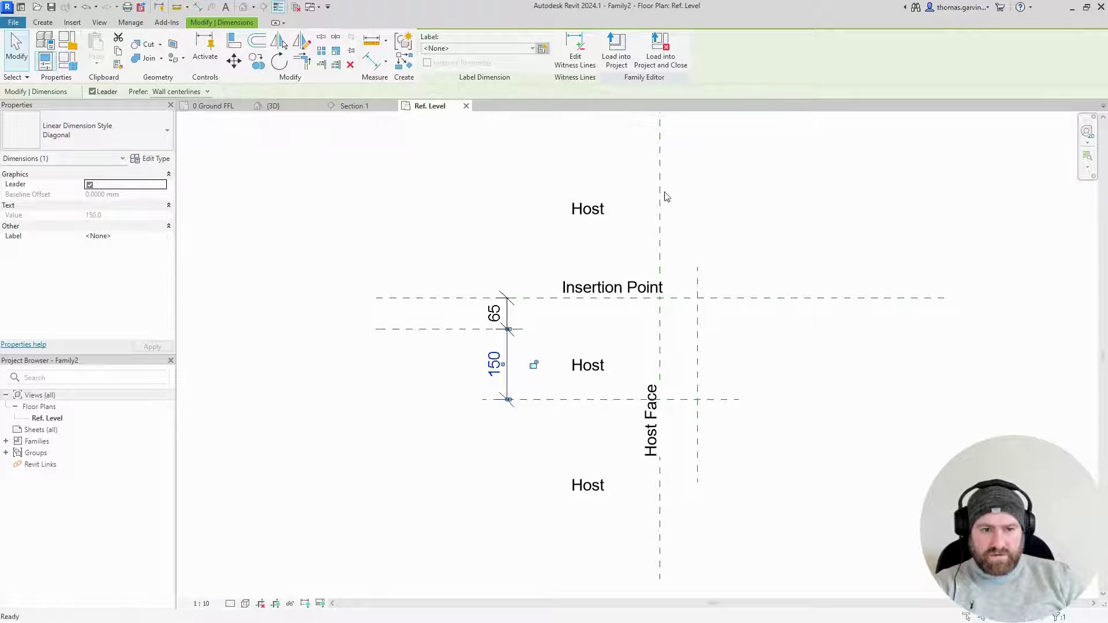
key(BackSpace)
text(Slab Thickning)
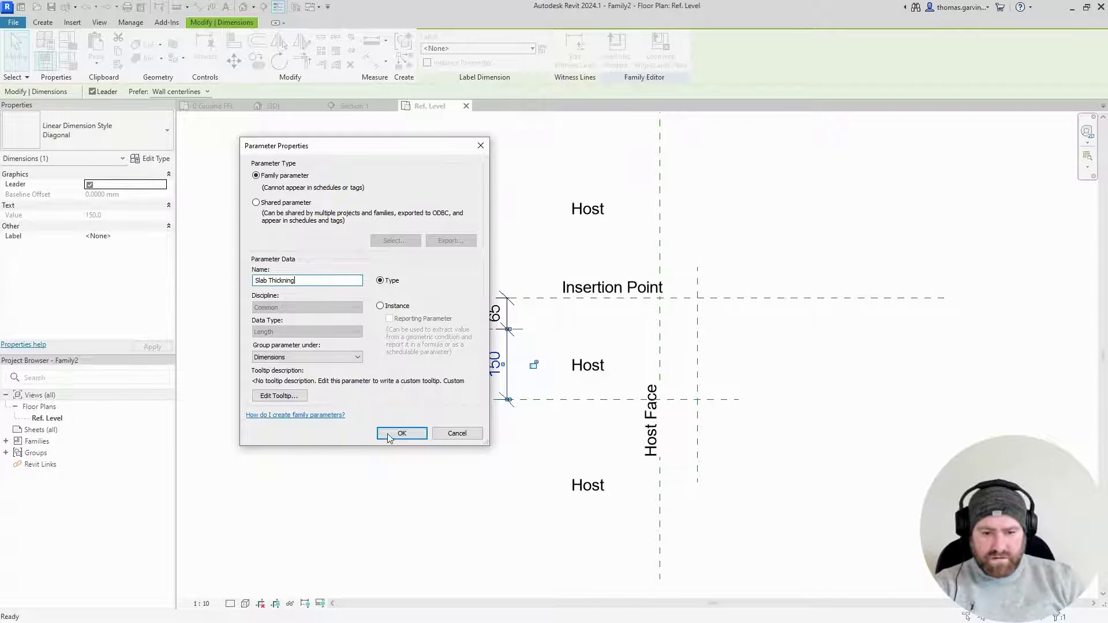
click(401, 433)
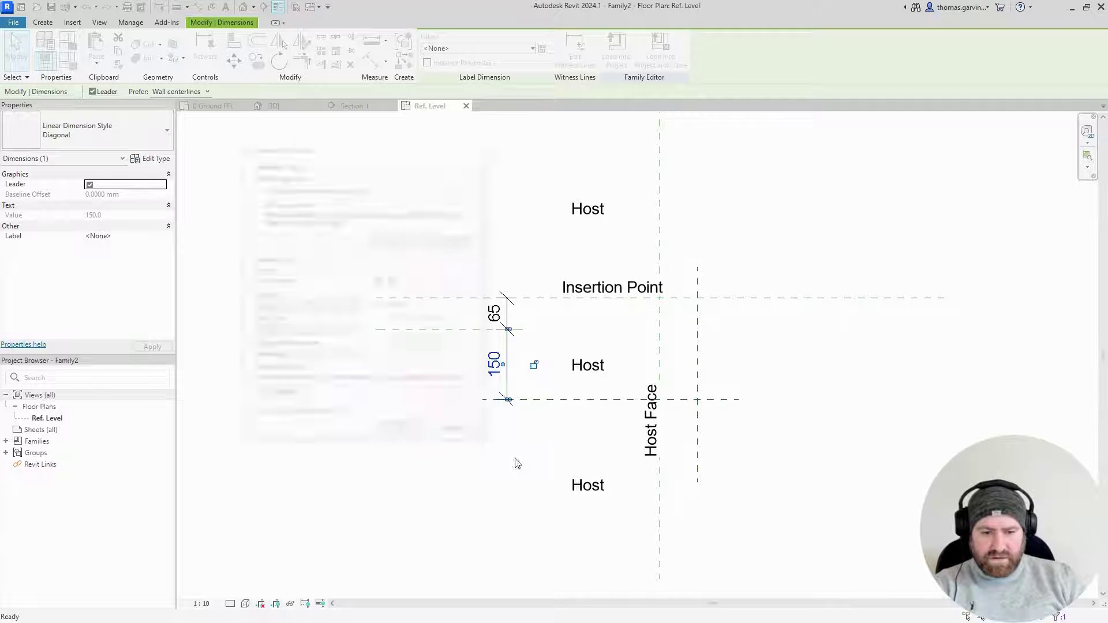
click(496, 358)
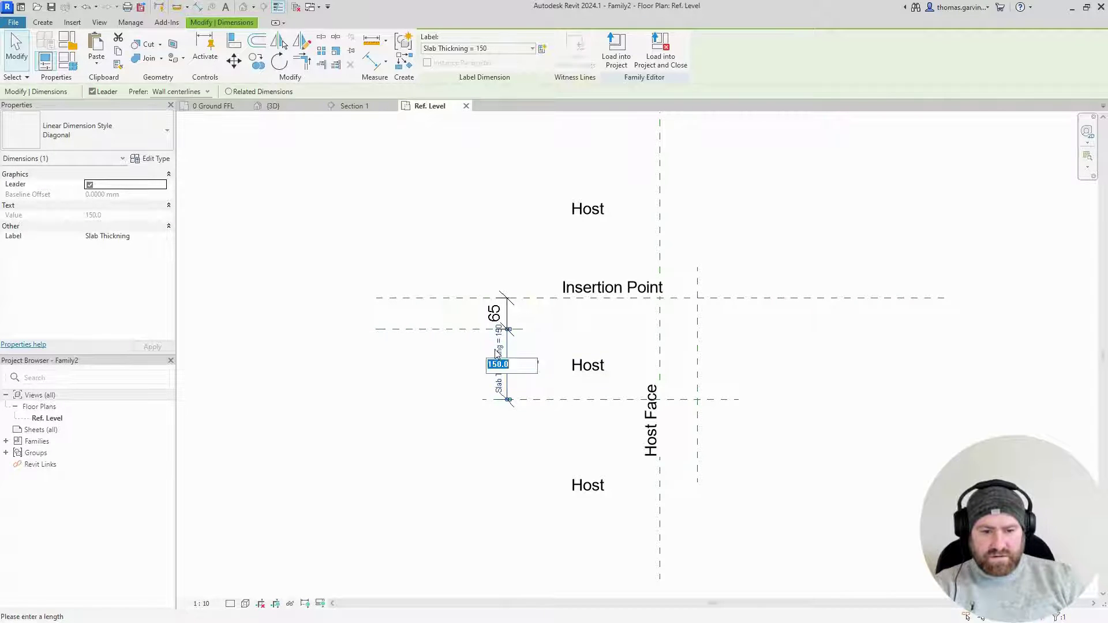
key(Return)
key(Escape)
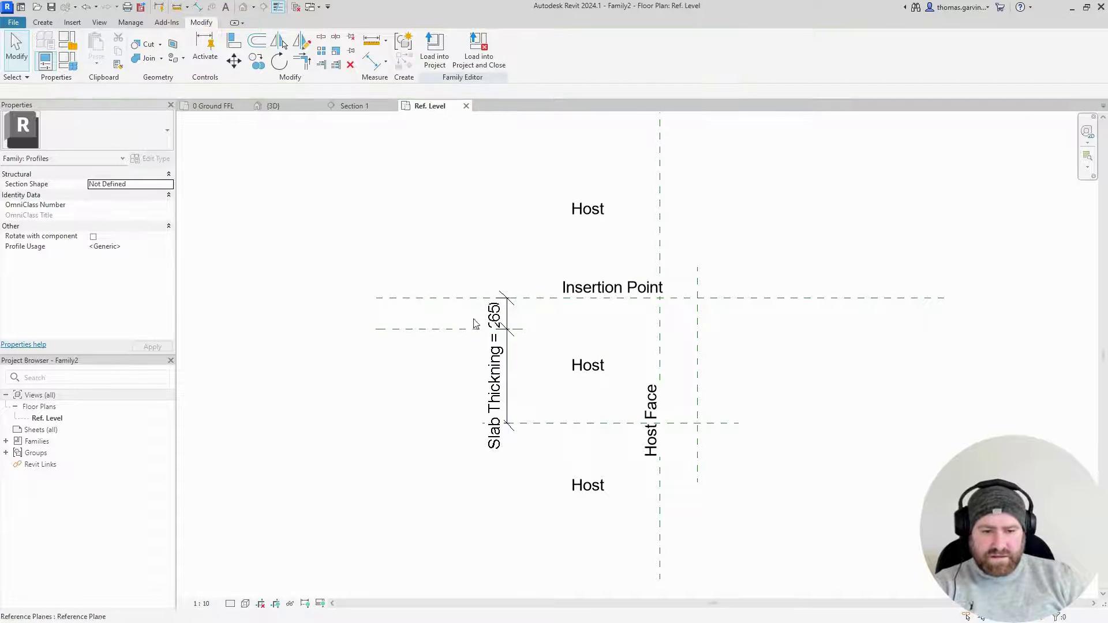
Label the dimension below the insertion point plane with a new type parameter named Slab Thickness and set it to 150 mm.
click(495, 314)
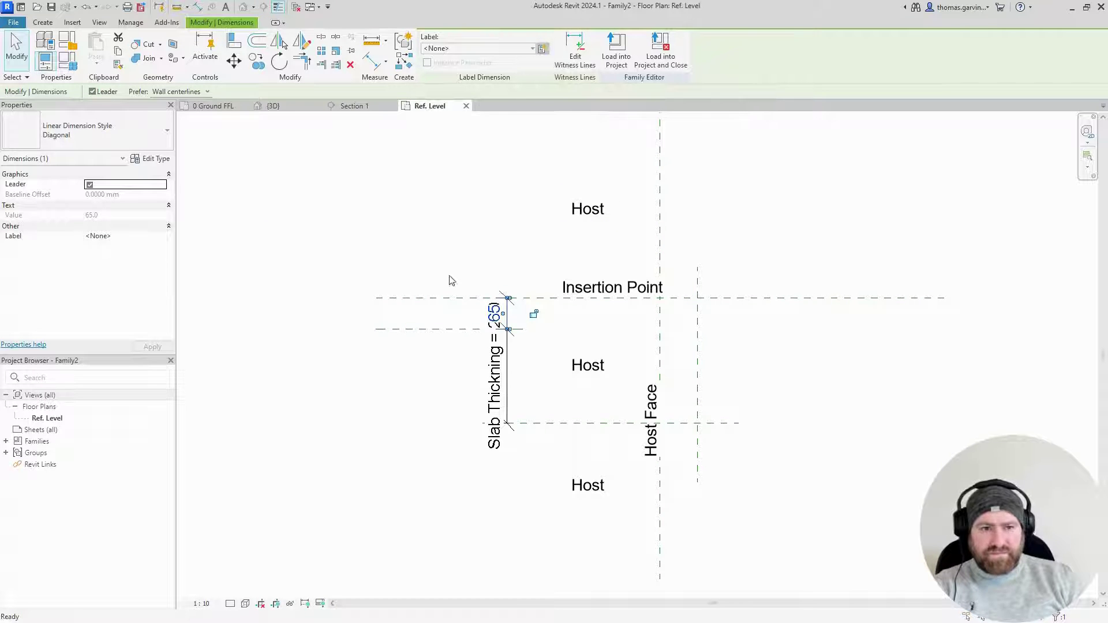
text(Slab Th)
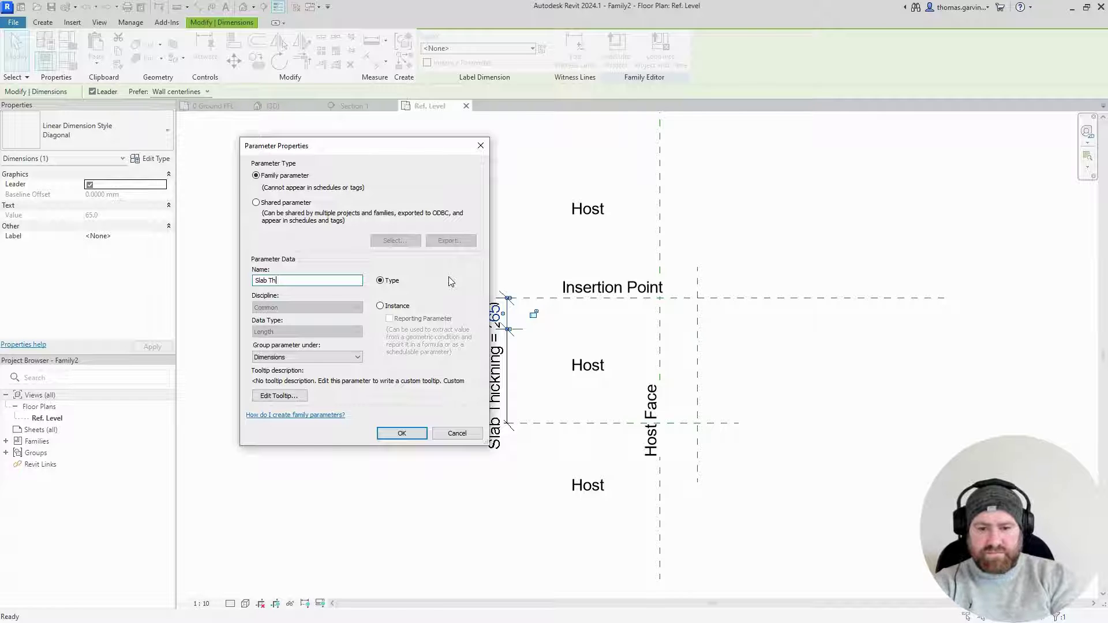
text(ickness)
key(Return)
click(501, 296)
text(150)
key(Return)
key(Escape)
Extend the outer vertical reference plane further down and set the view scale to 1:5.
click(698, 475)
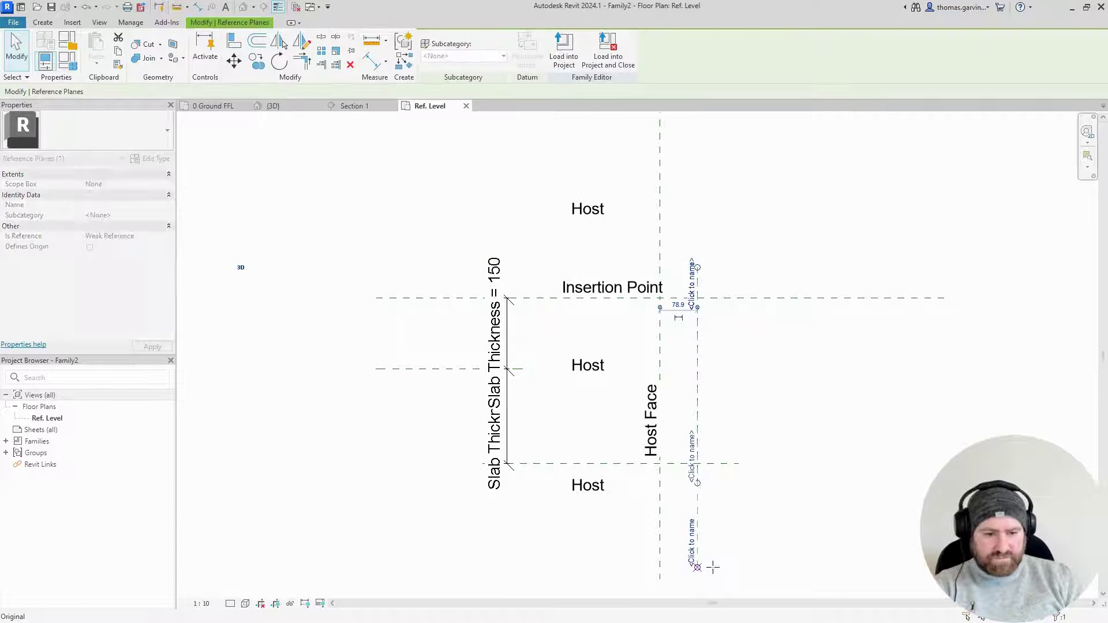
click(213, 604)
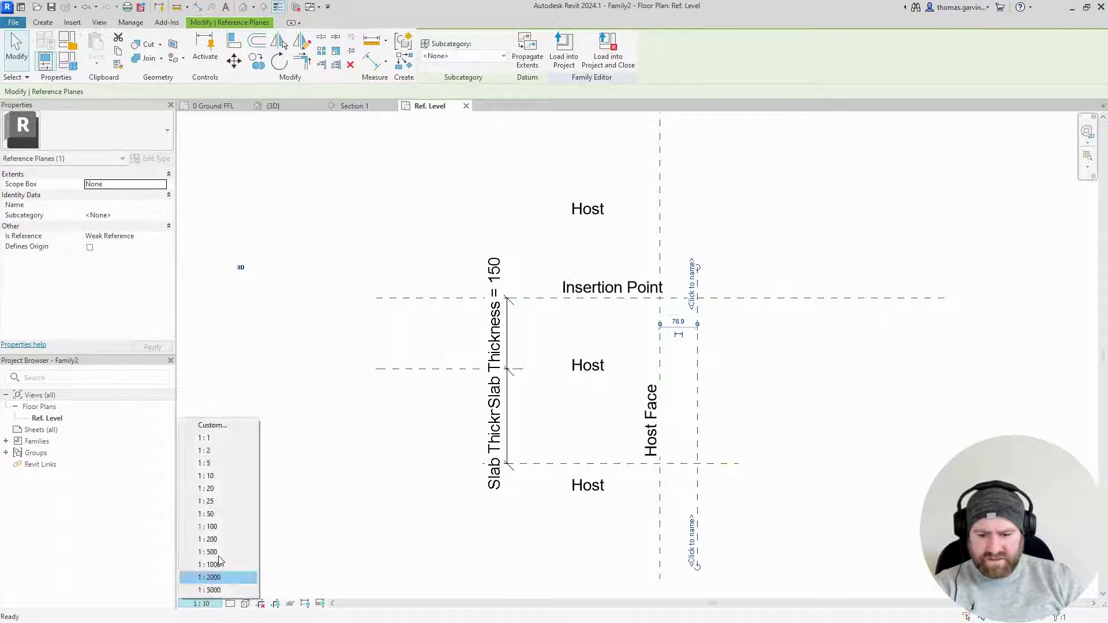
click(217, 462)
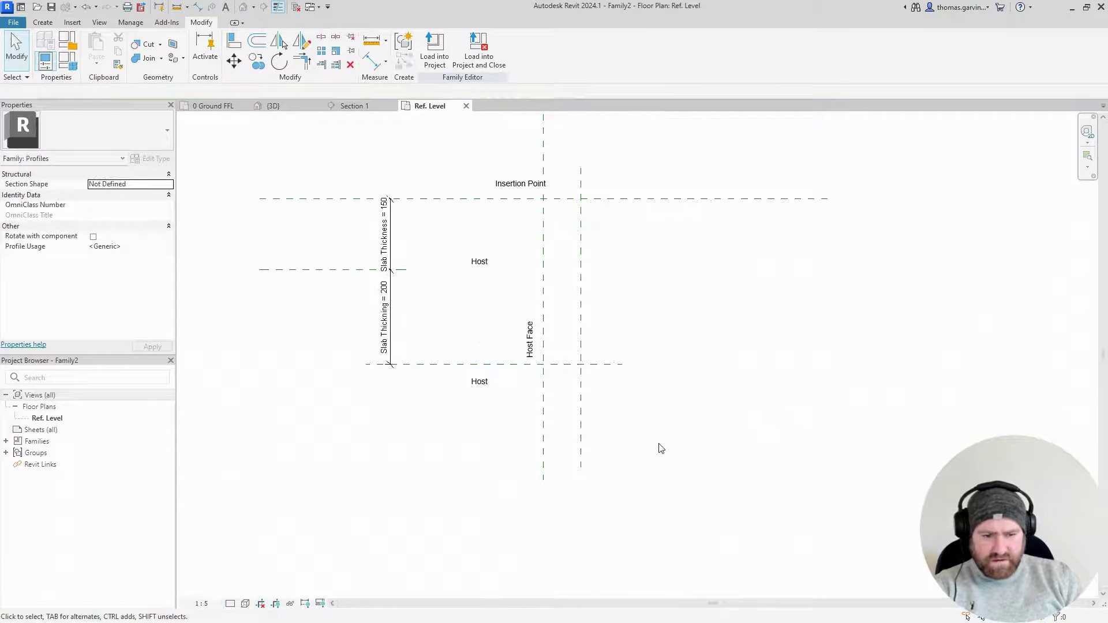
Draw two horizontal reference planes, one about 90 mm below the lowest plane and one about 85 mm below the slab underside plane.
click(43, 23)
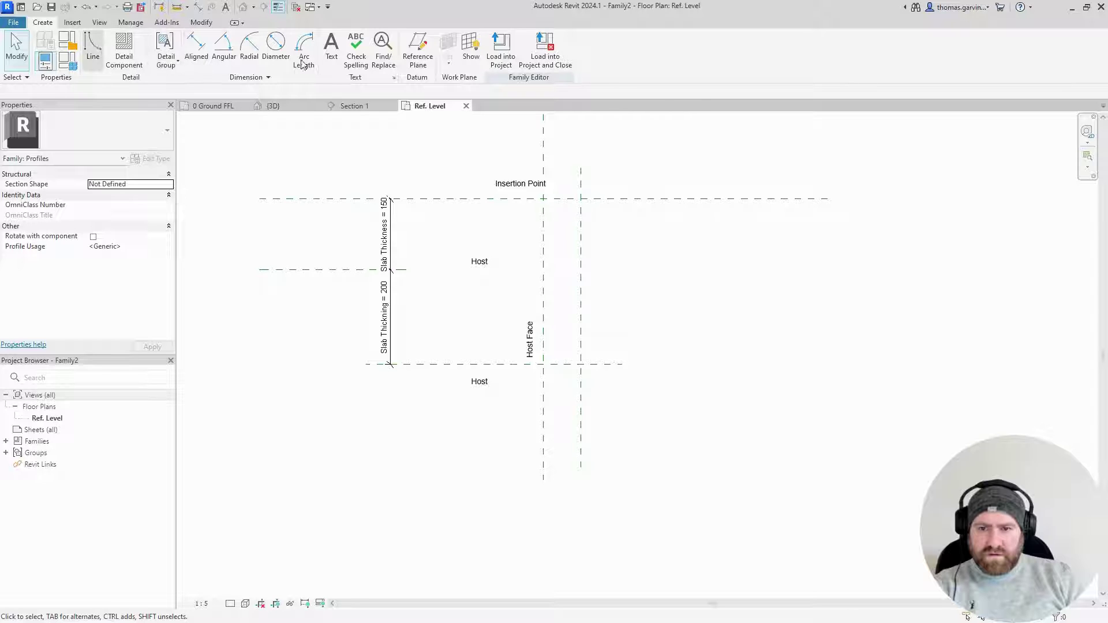
click(418, 49)
click(352, 410)
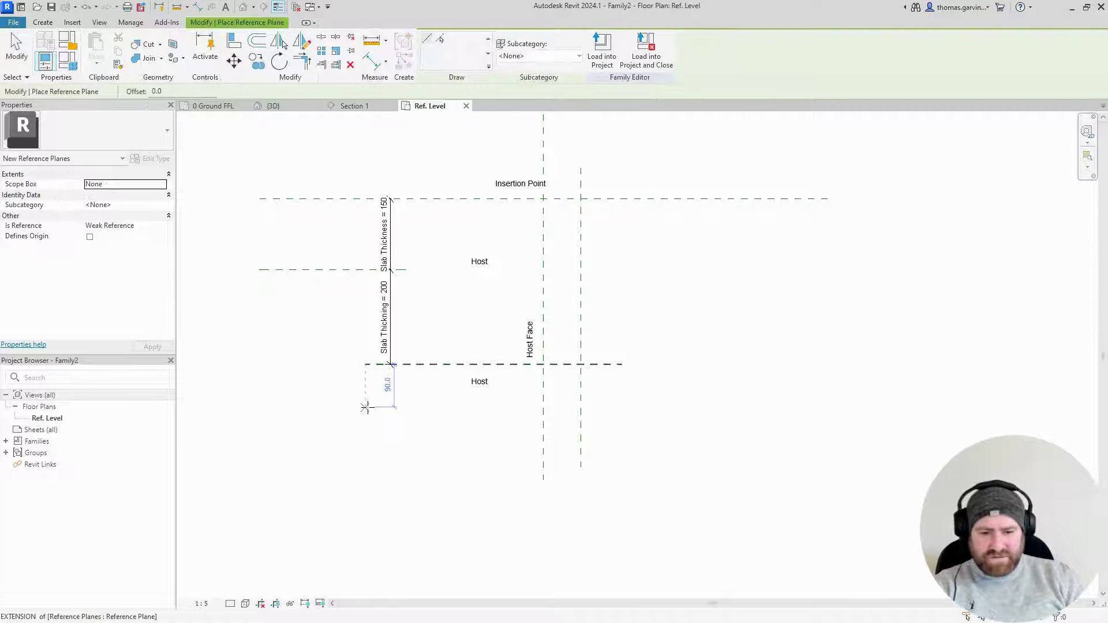
click(621, 408)
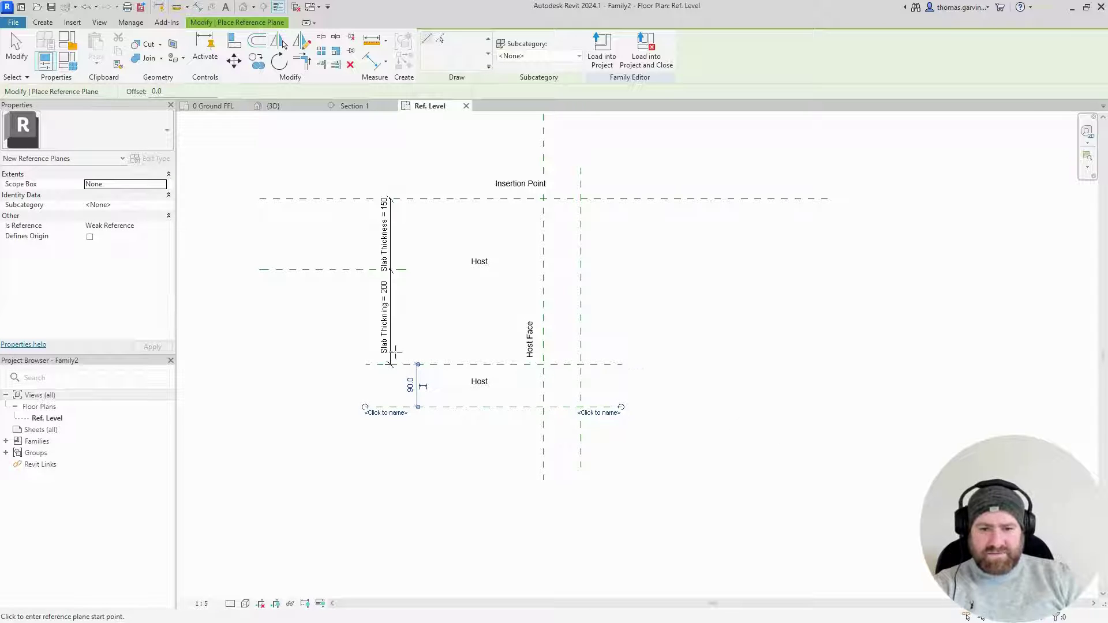
click(260, 311)
click(439, 310)
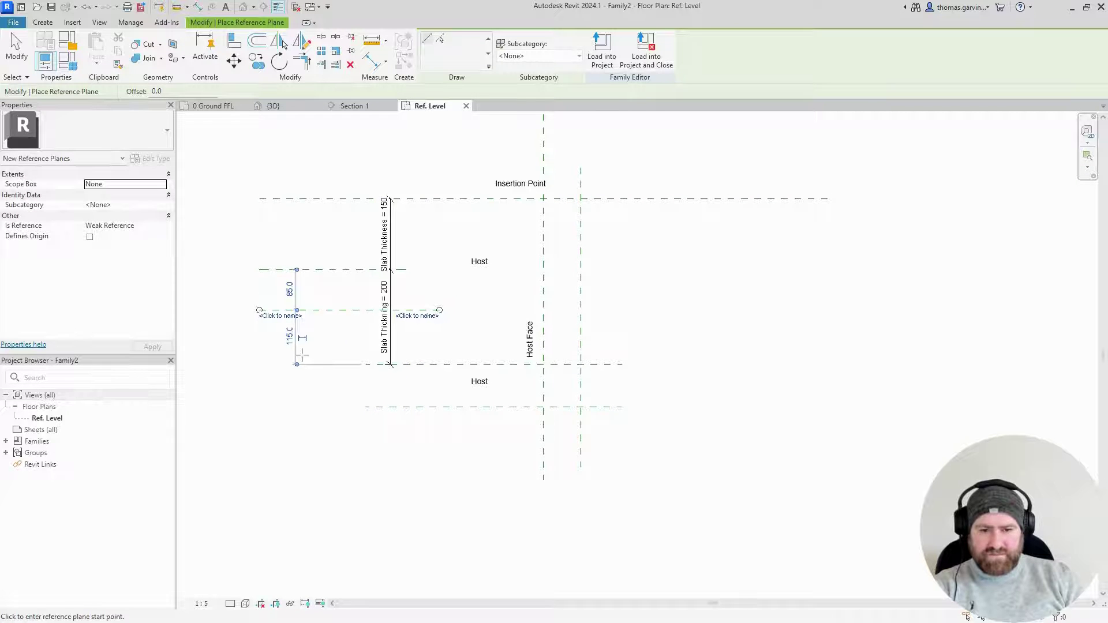
Draw a vertical reference plane for the thickening's inner face, just left of the slab thickness dimensions.
click(338, 258)
click(338, 455)
key(Escape)
key(Escape)
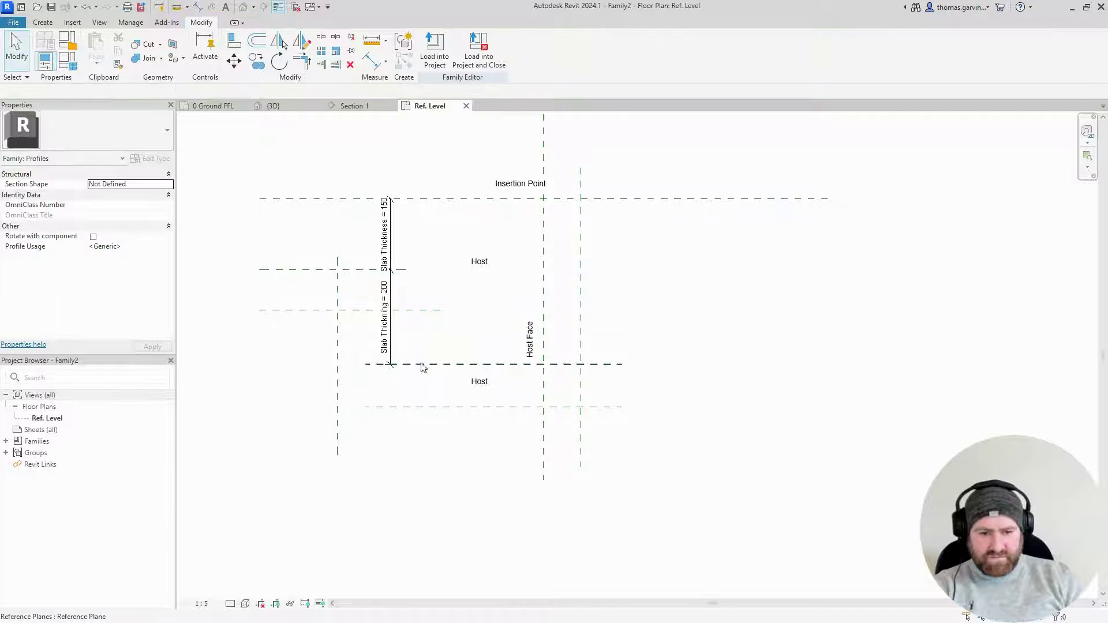
Extend the two lowest horizontal reference planes to the left so both cross the new vertical plane.
drag(365, 364, 293, 364)
click(365, 407)
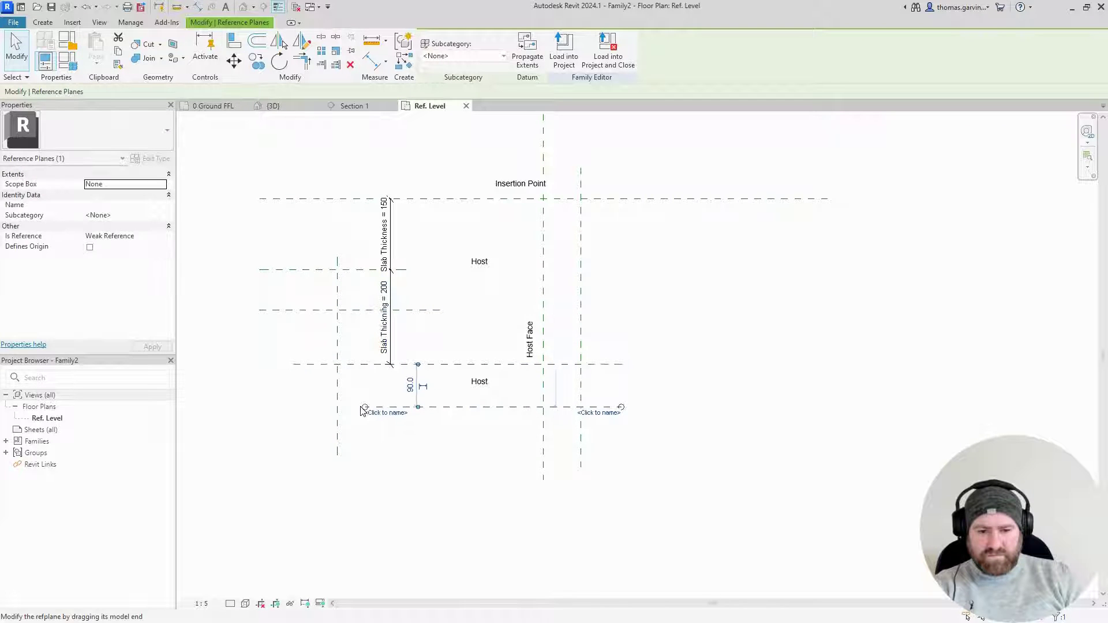
drag(366, 407, 303, 407)
click(629, 342)
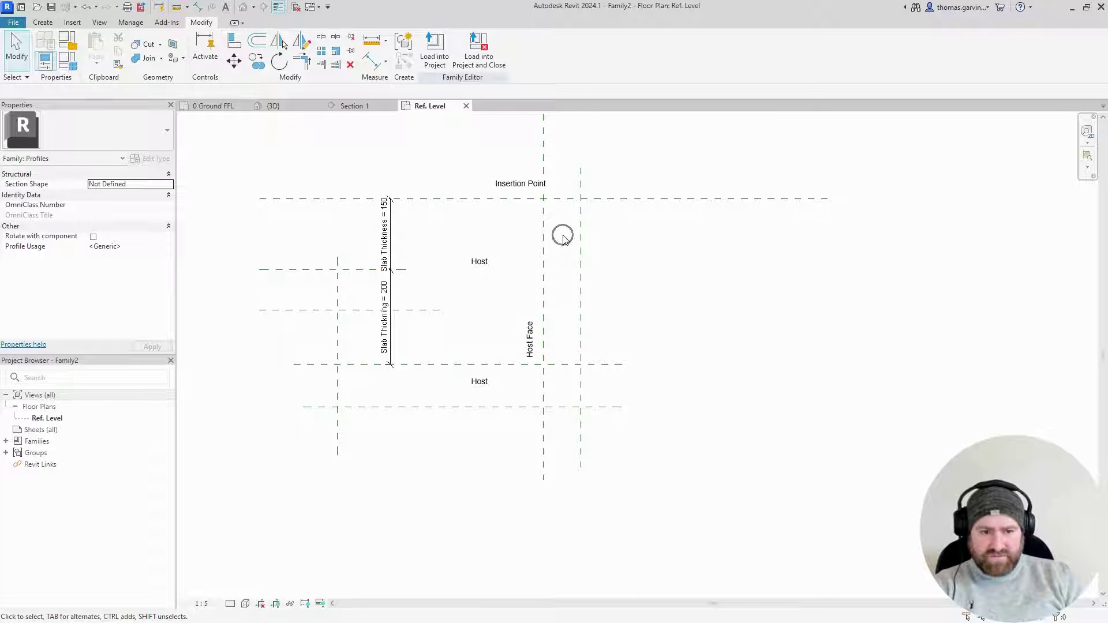
Draw the stepped slab and thickening outline as profile lines, leaving the inner end open.
click(47, 24)
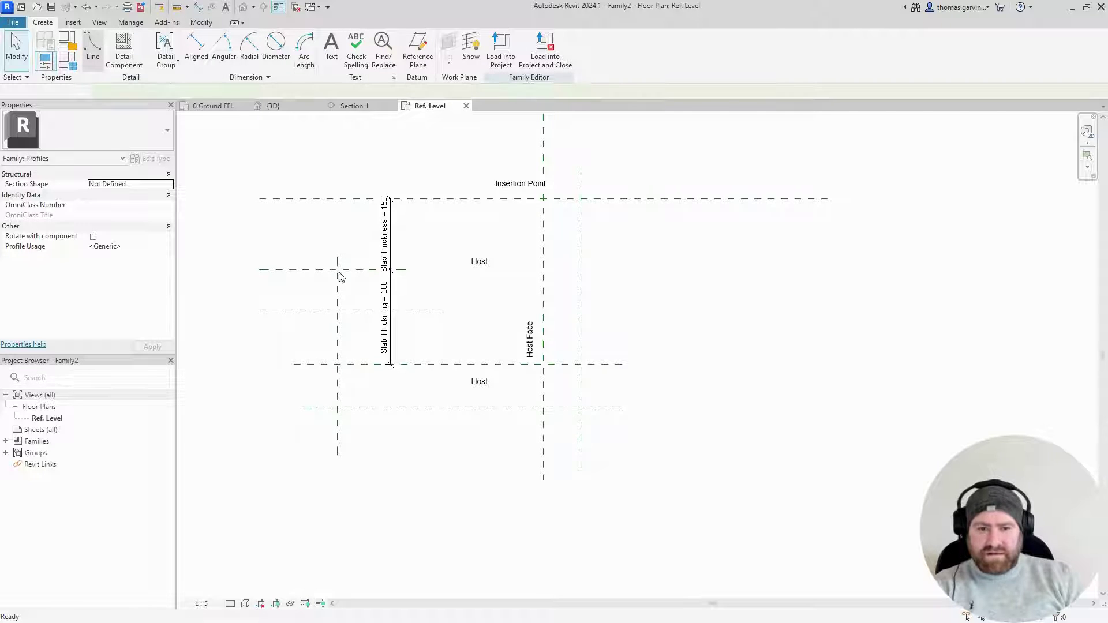
key(l)
key(i)
click(262, 270)
click(336, 269)
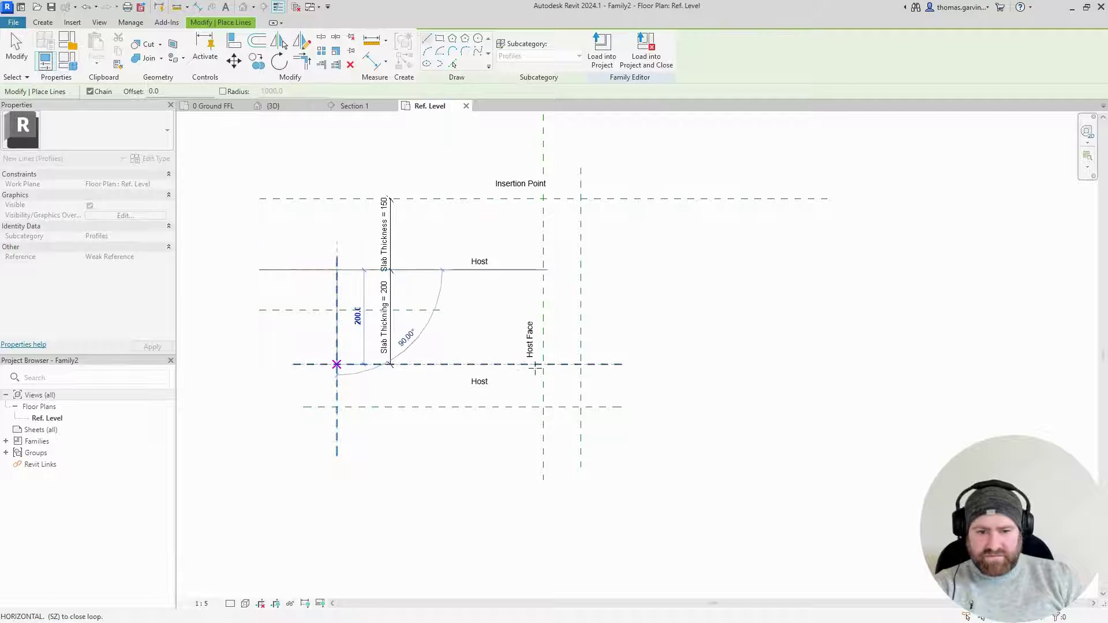
click(523, 368)
click(543, 364)
click(259, 198)
key(Escape)
key(Escape)
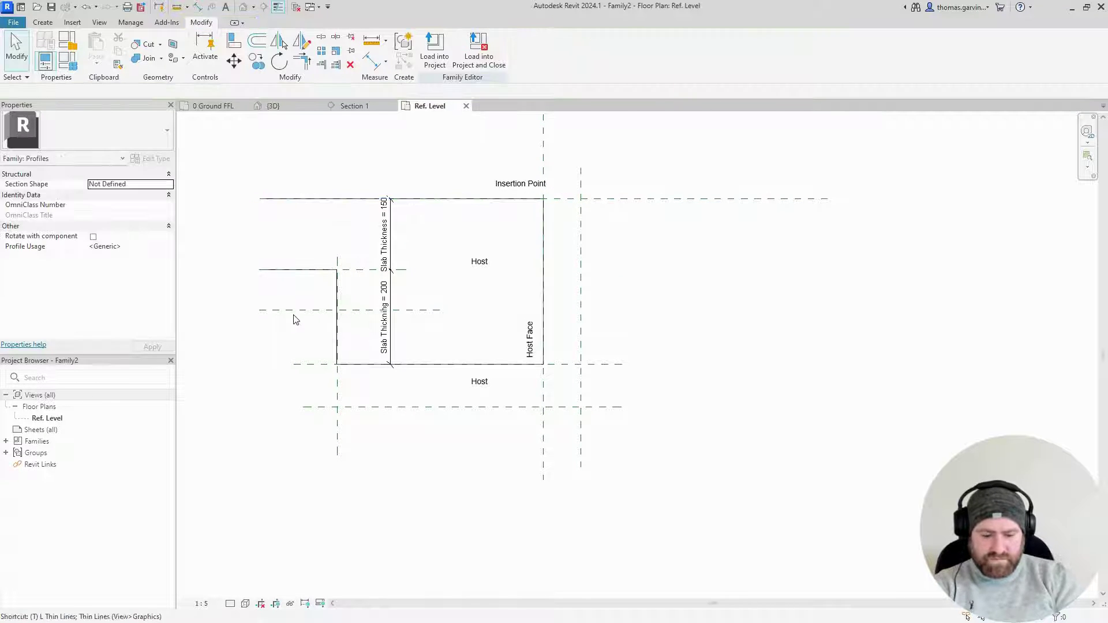
scroll(589, 302, up, 1)
middle_drag(346, 260, 465, 285)
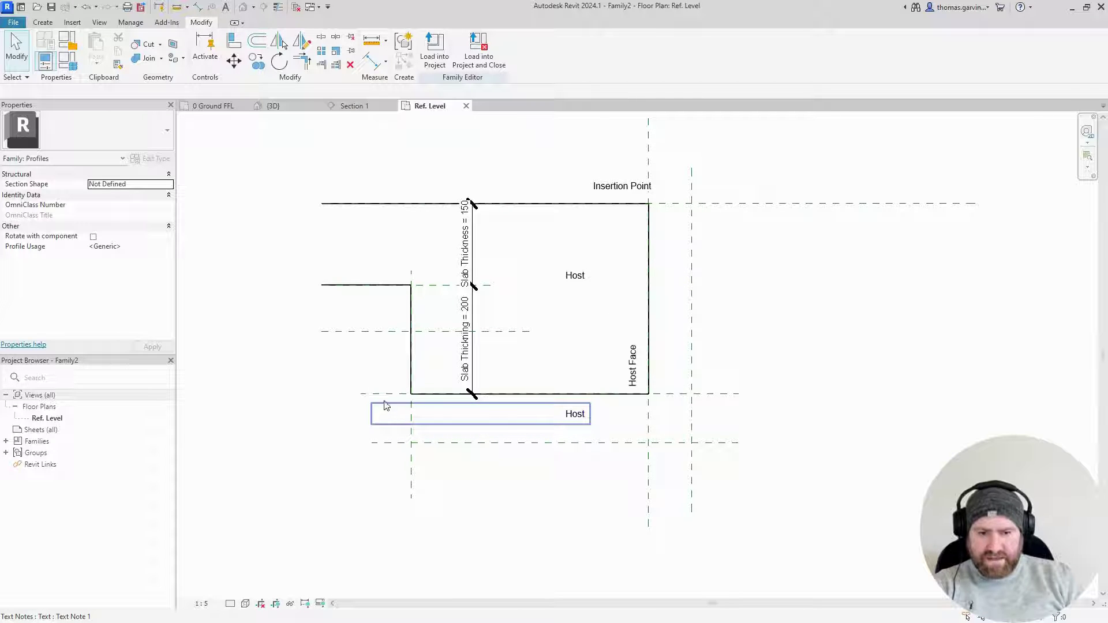
click(46, 23)
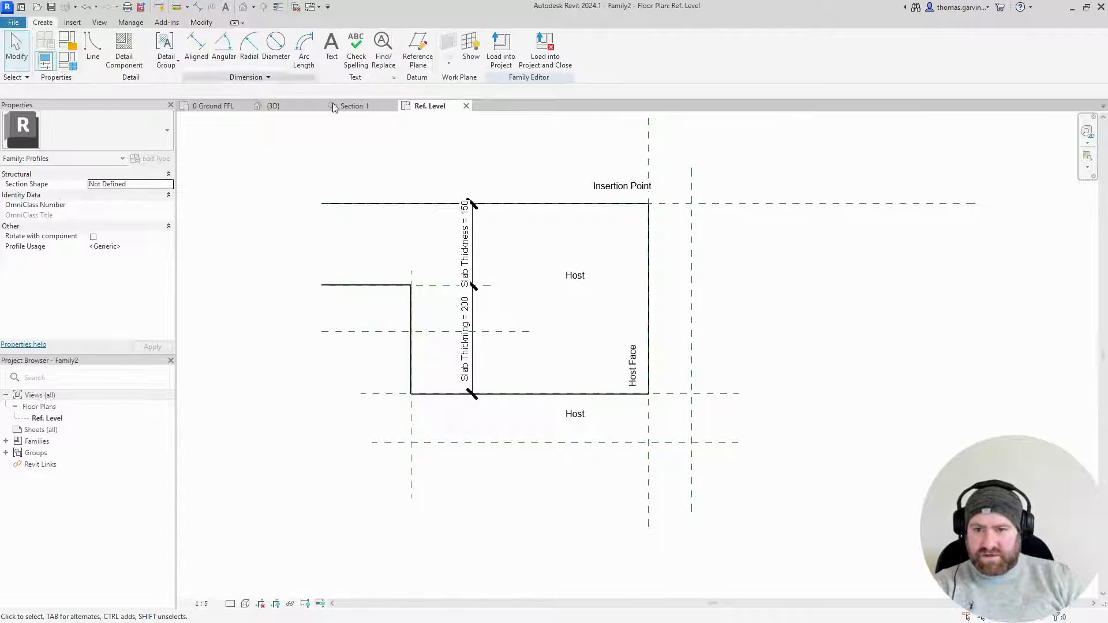
key(r)
key(p)
click(372, 313)
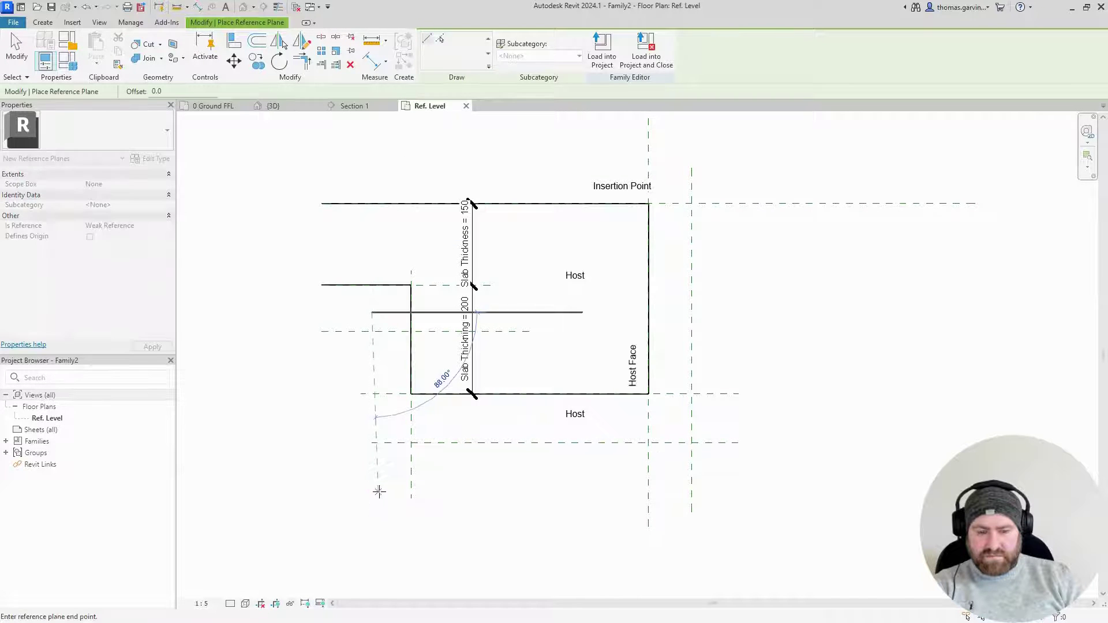
key(Escape)
key(Escape)
Draw a vertical reference plane about 55 mm left of the thickening's inner face and extend the lowest horizontal plane across it.
key(r)
key(p)
click(379, 315)
click(378, 491)
key(Escape)
key(Escape)
click(372, 443)
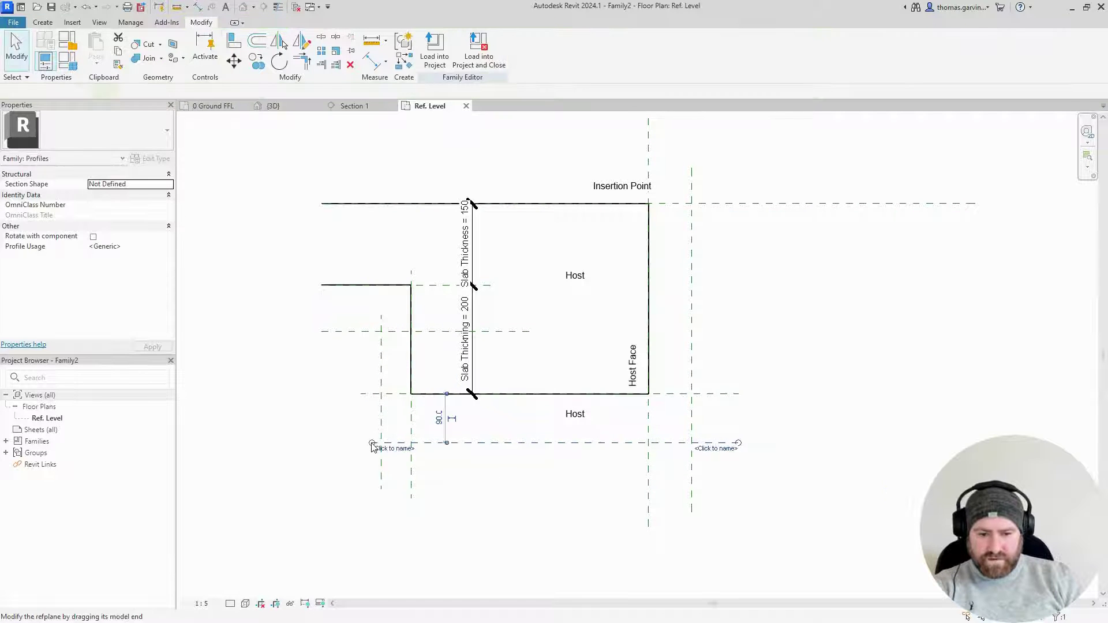
drag(372, 445, 328, 443)
click(860, 428)
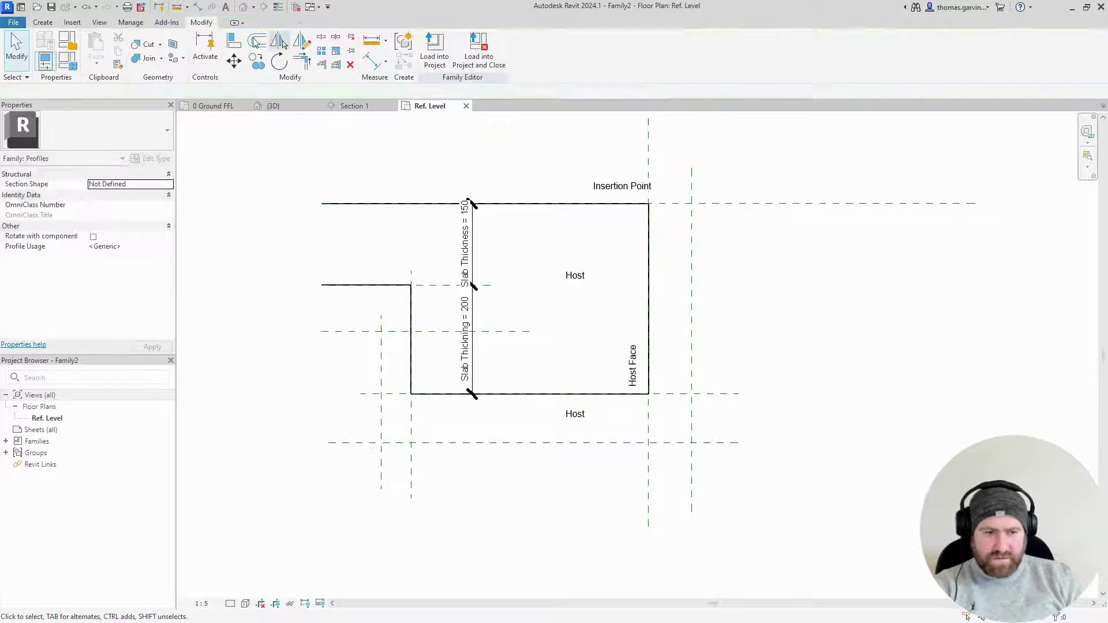
Add aligned dimensions between the Host Face and outer vertical plane, and between the two lowest horizontal planes.
click(198, 7)
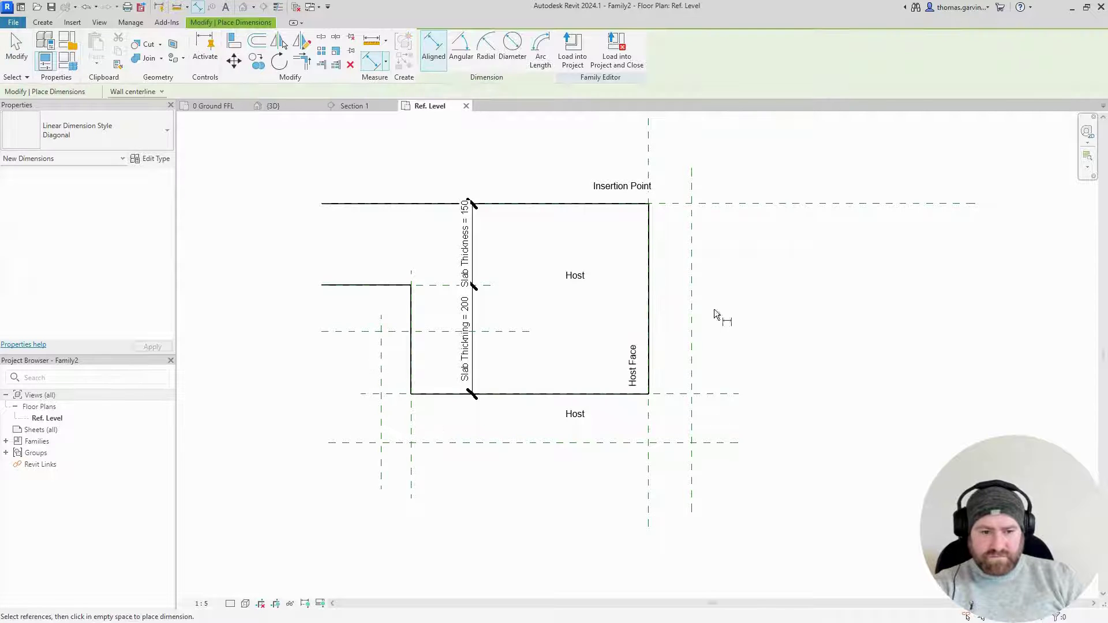
click(649, 411)
click(691, 413)
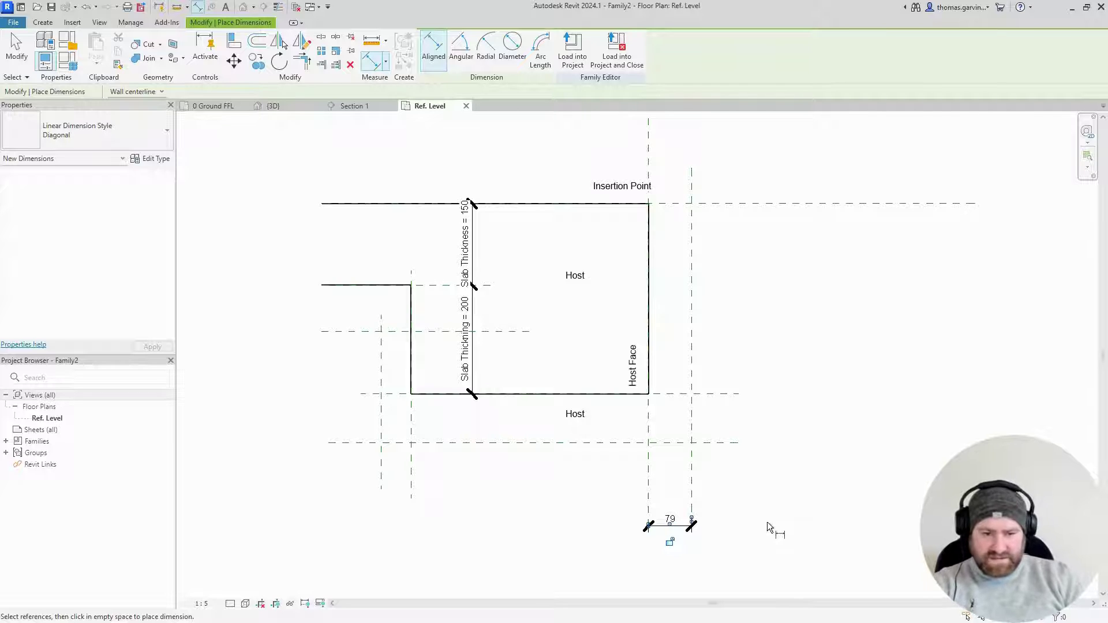
click(725, 394)
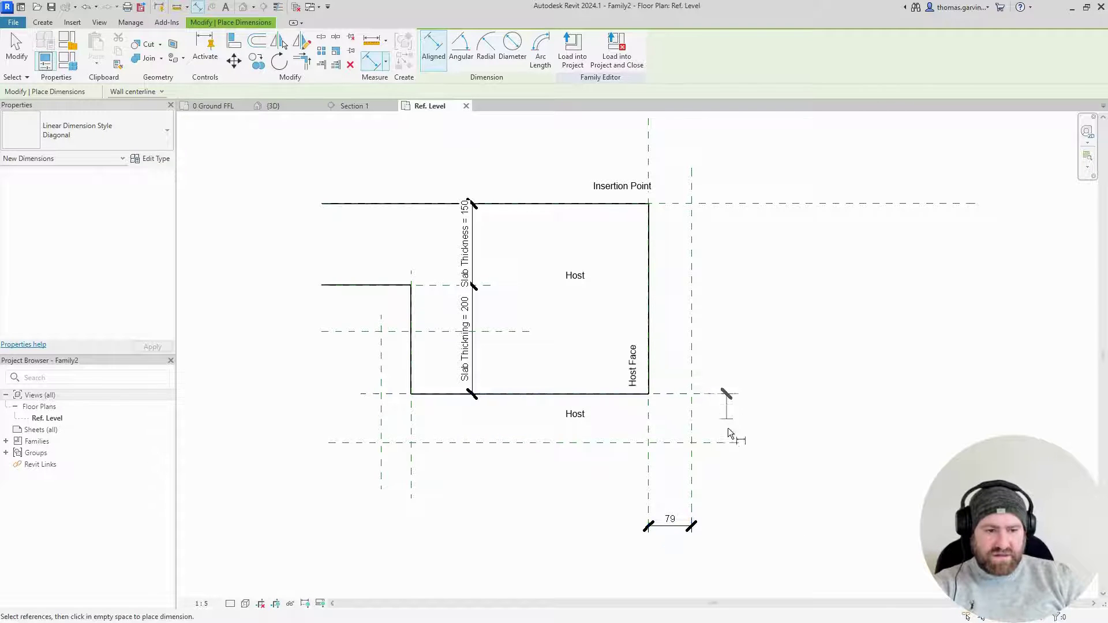
click(729, 443)
click(770, 420)
Add aligned dimensions between the two inner vertical planes, and between the slab underside and the horizontal plane just below it.
click(412, 461)
click(381, 465)
click(396, 524)
click(354, 332)
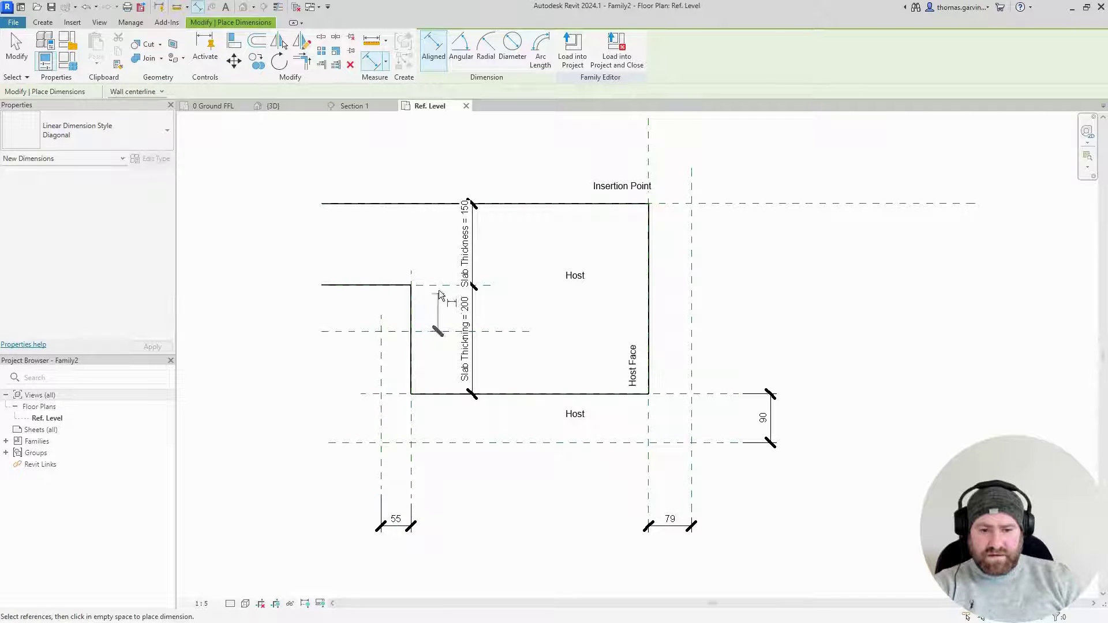
click(439, 285)
click(299, 256)
key(Escape)
key(Escape)
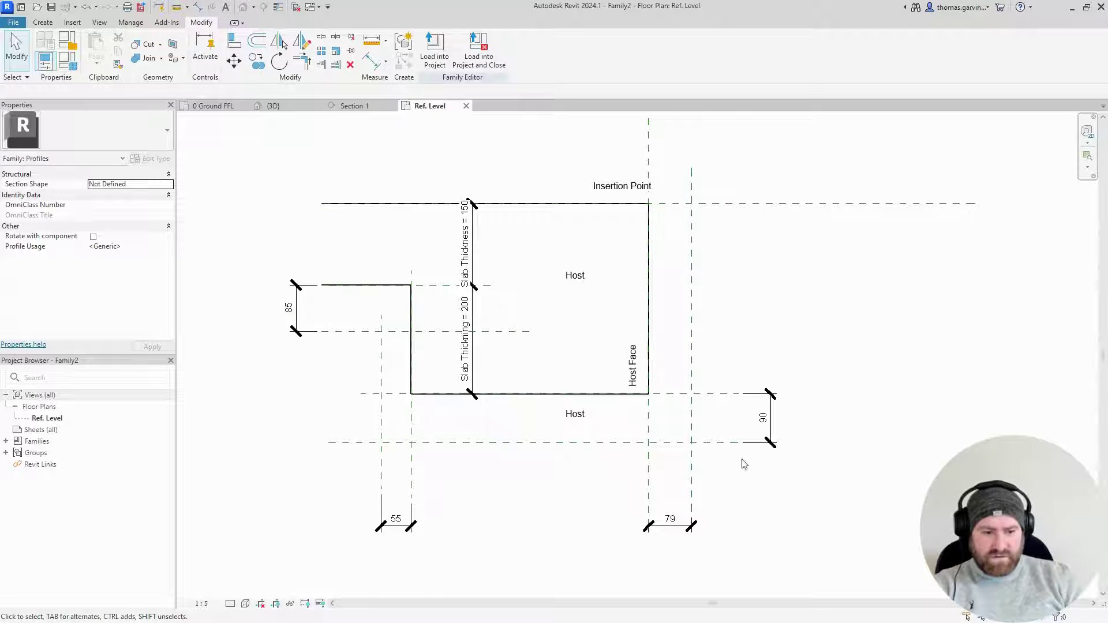
Label all four insulation offset dimensions with a new type parameter named Insulation Thickness.
click(771, 416)
ctrl+click(685, 531)
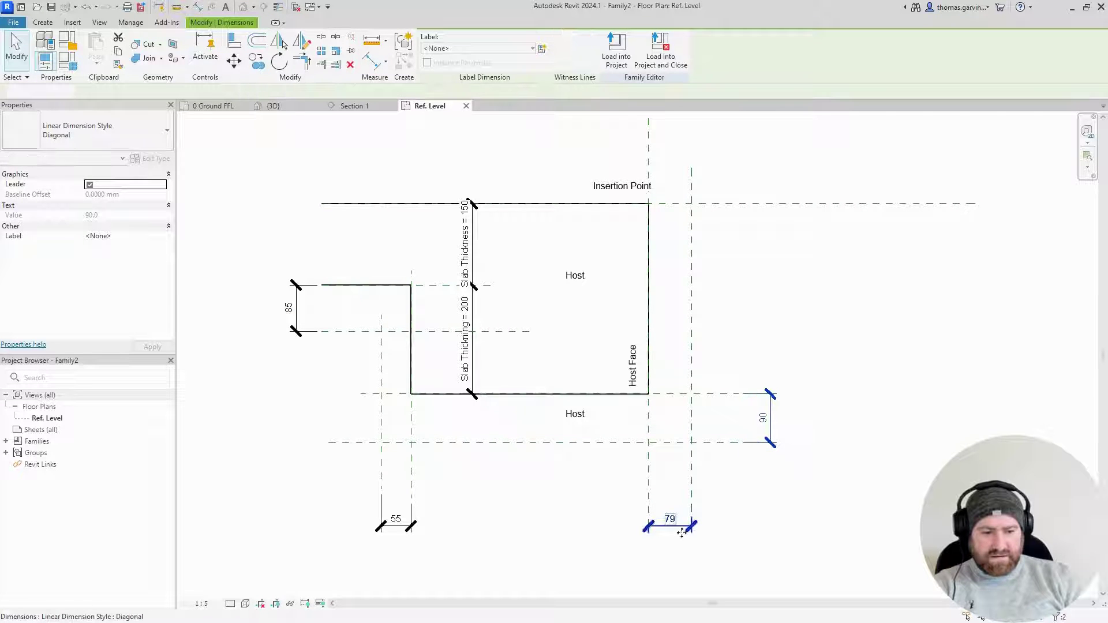
ctrl+click(393, 526)
ctrl+click(295, 314)
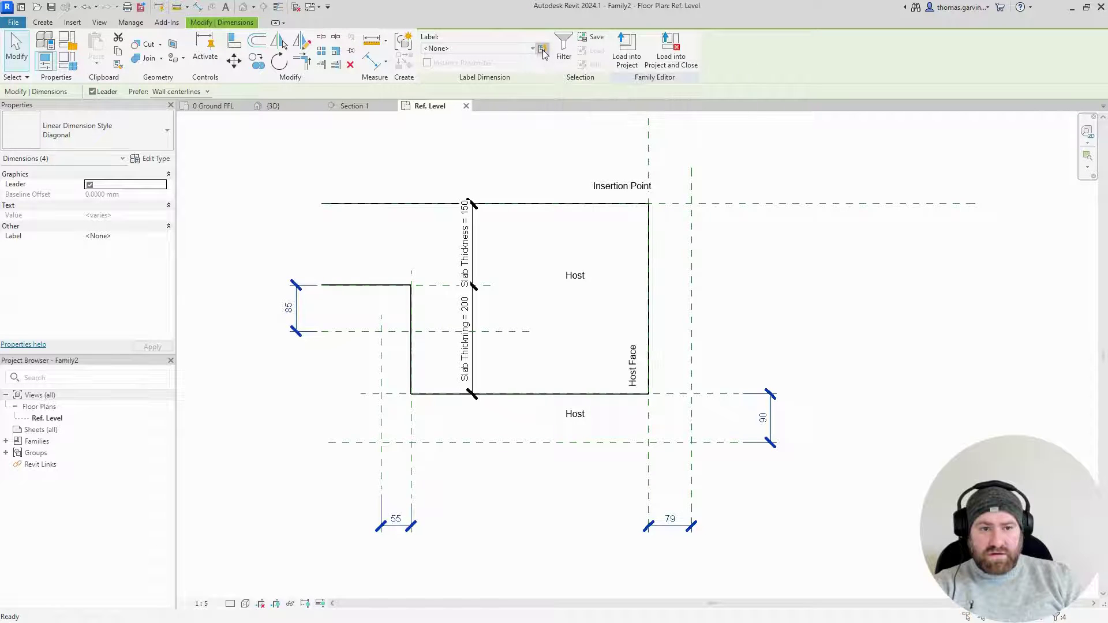
text(Insulation Thickne)
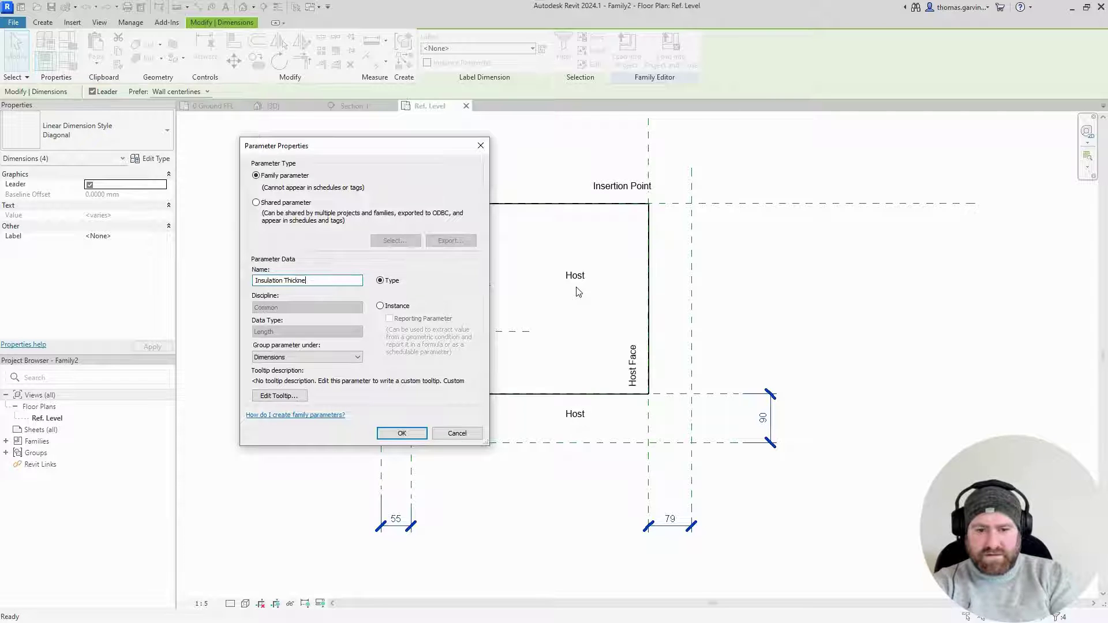
text(ss)
click(401, 433)
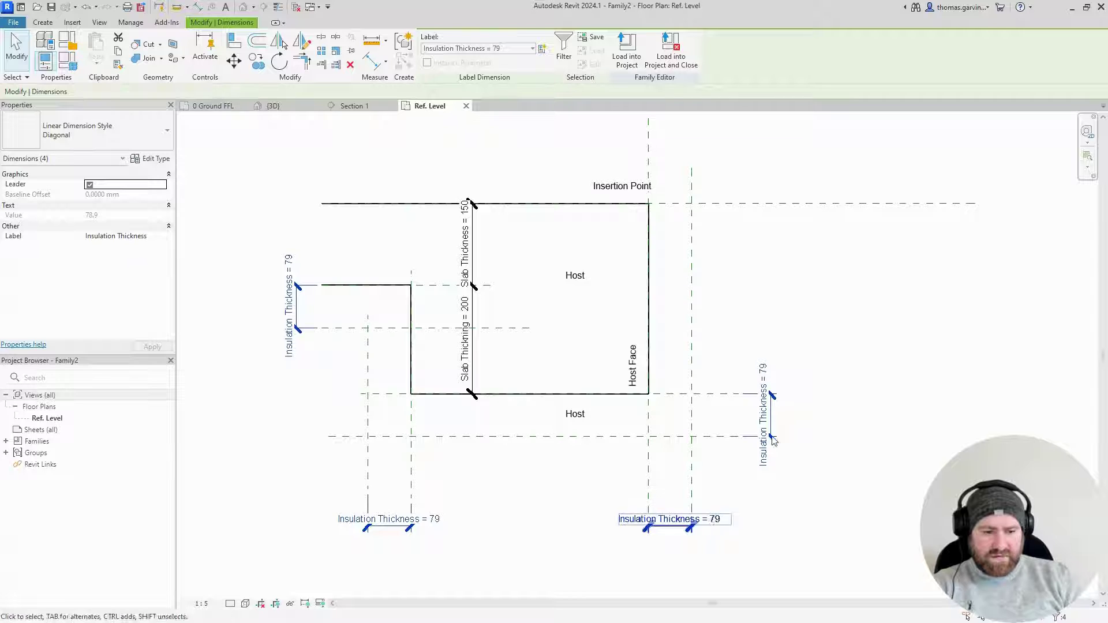
Set the Insulation Thickness parameter to 100 mm.
click(670, 525)
click(684, 521)
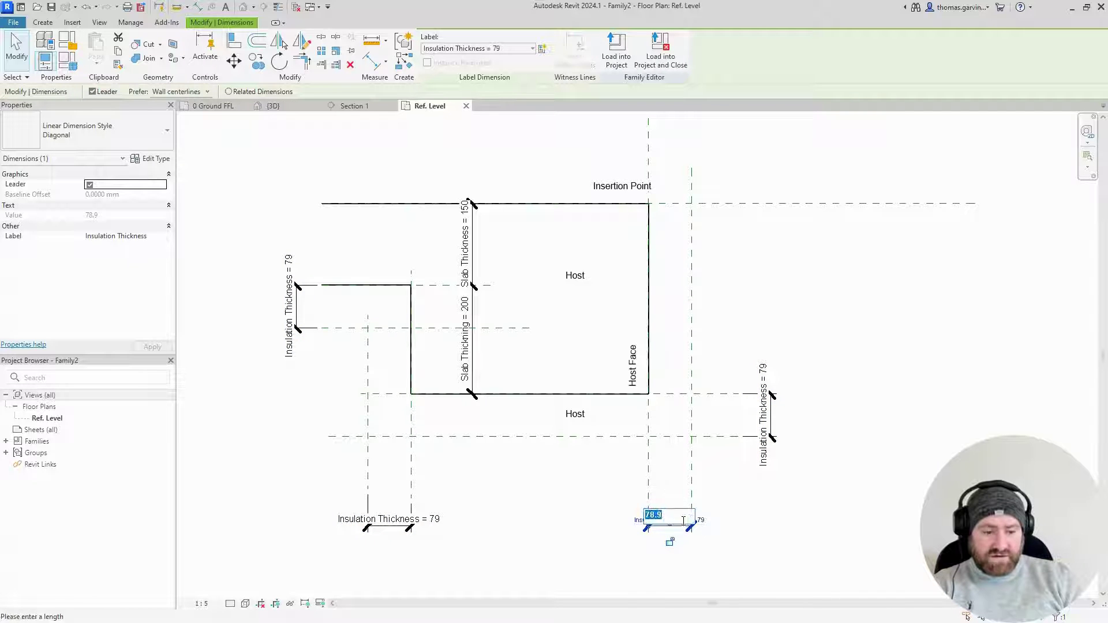
key(Return)
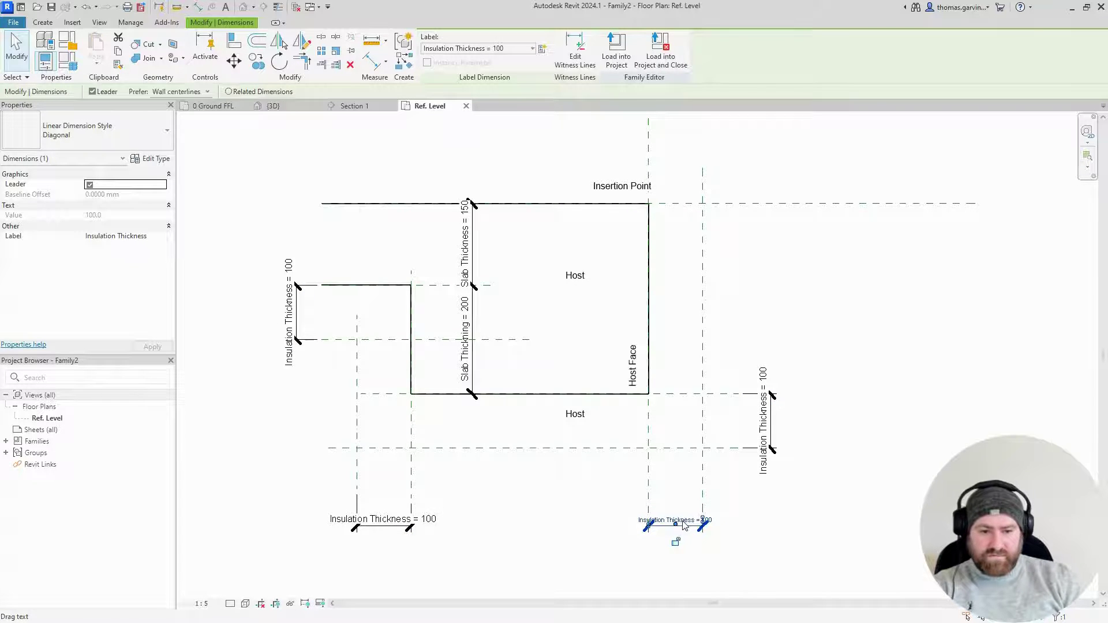
key(Escape)
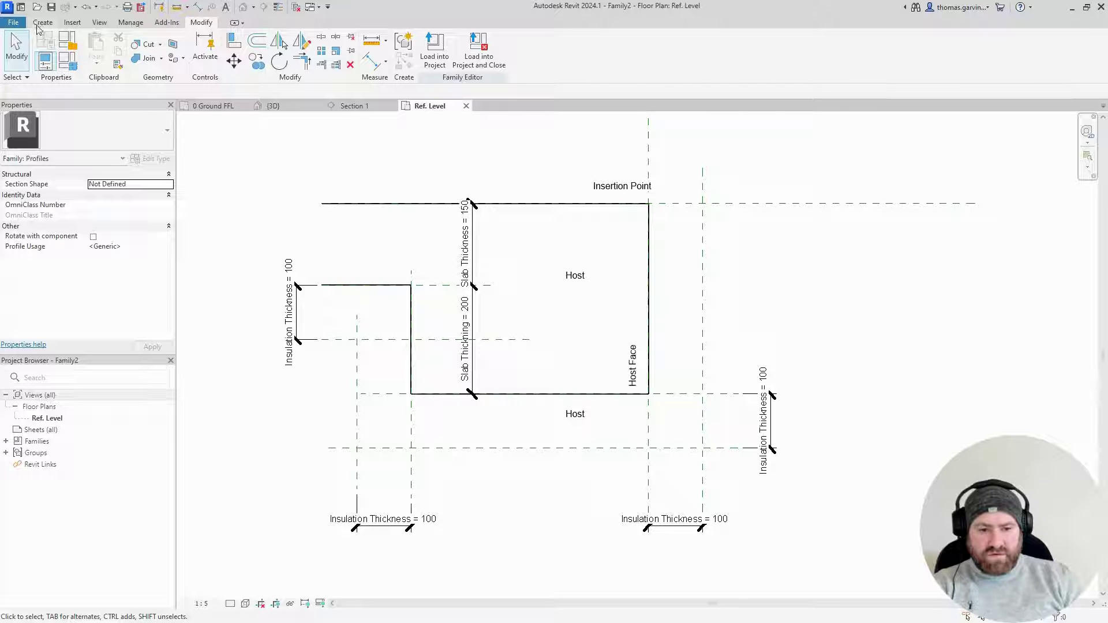
Delete the whole chain of profile lines that outlines the slab and thickening.
key(Tab)
click(379, 285)
key(Delete)
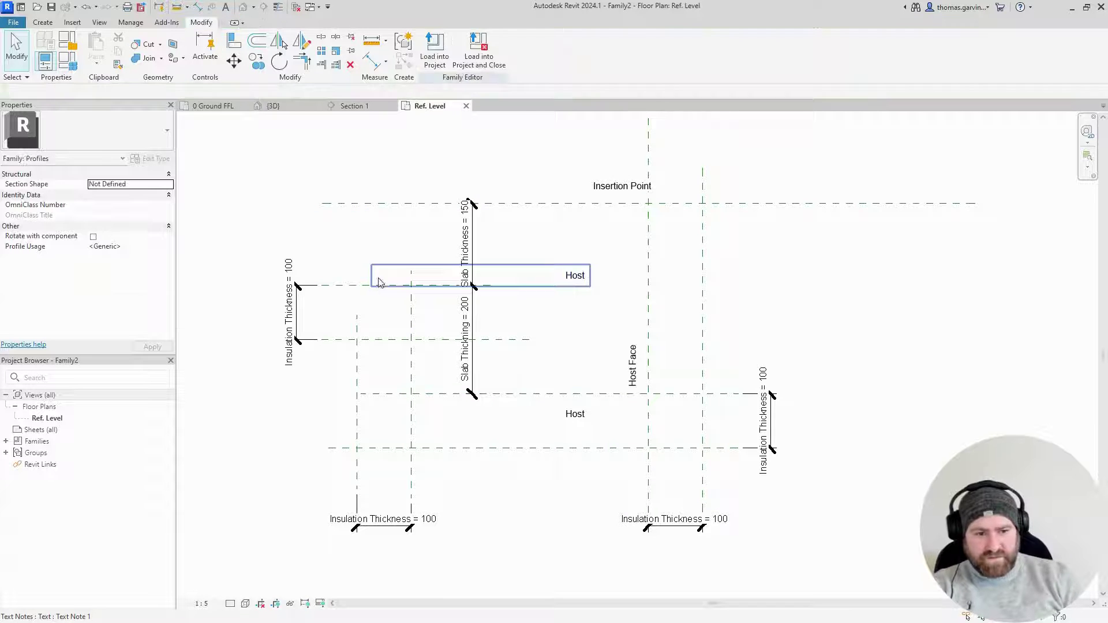
Create locked profile lines on the insertion, host face, thickening underside and insulation offset reference planes.
click(42, 23)
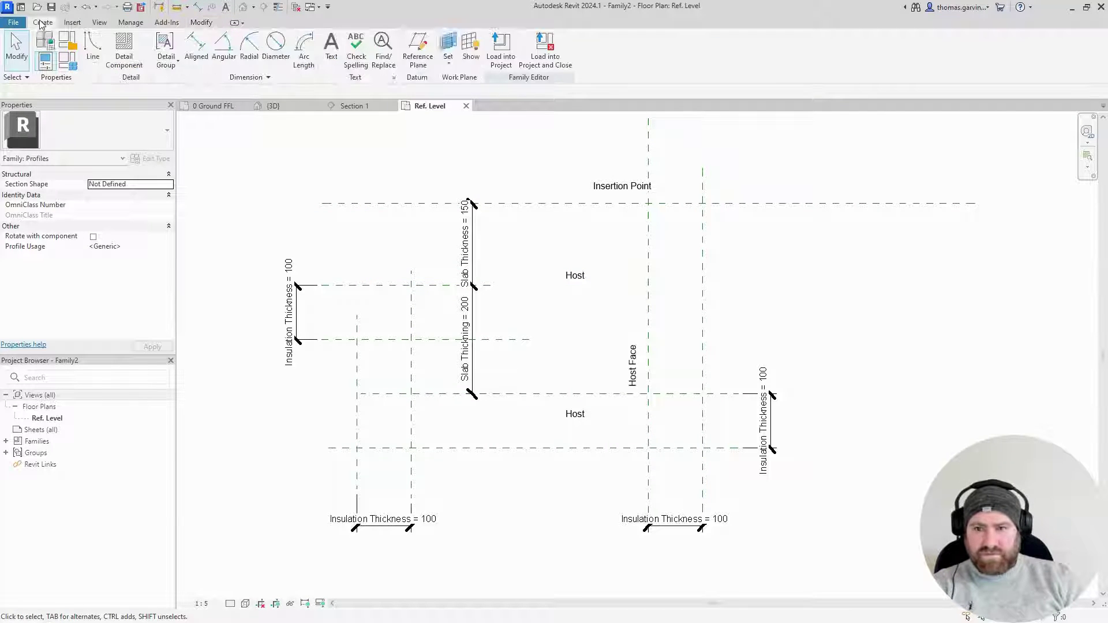
key(l)
key(i)
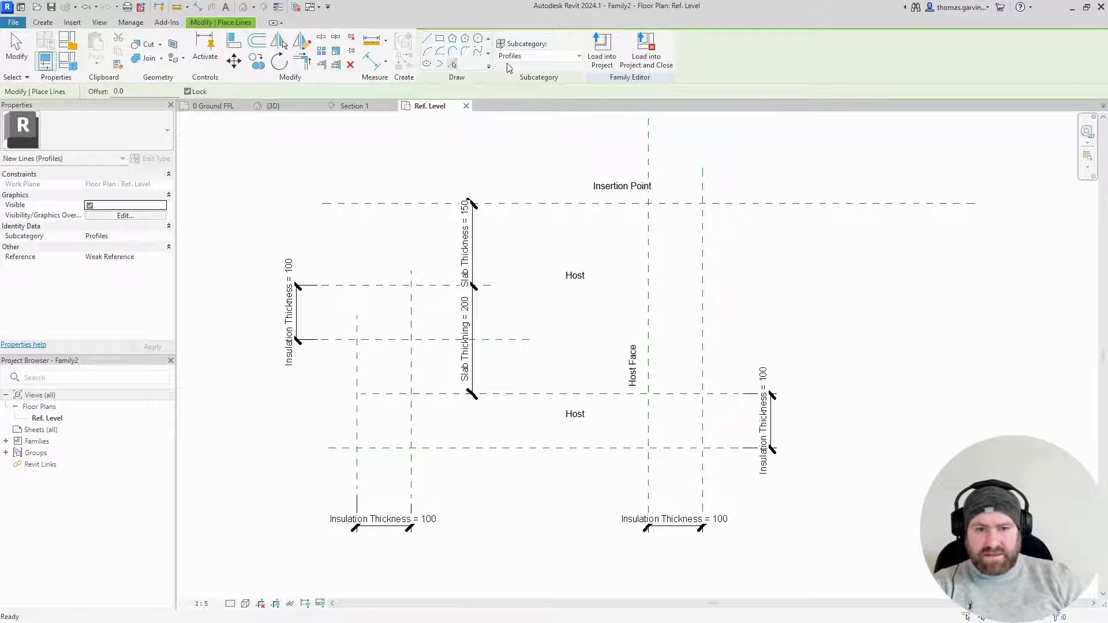
click(703, 245)
click(404, 447)
click(357, 421)
click(378, 340)
click(412, 375)
click(457, 394)
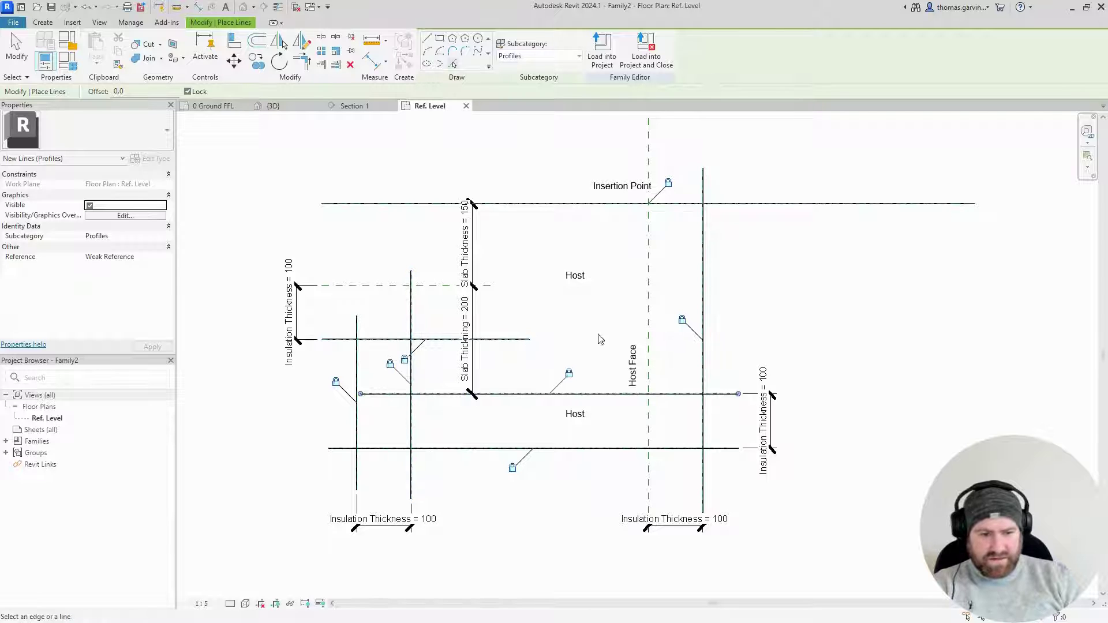
click(650, 311)
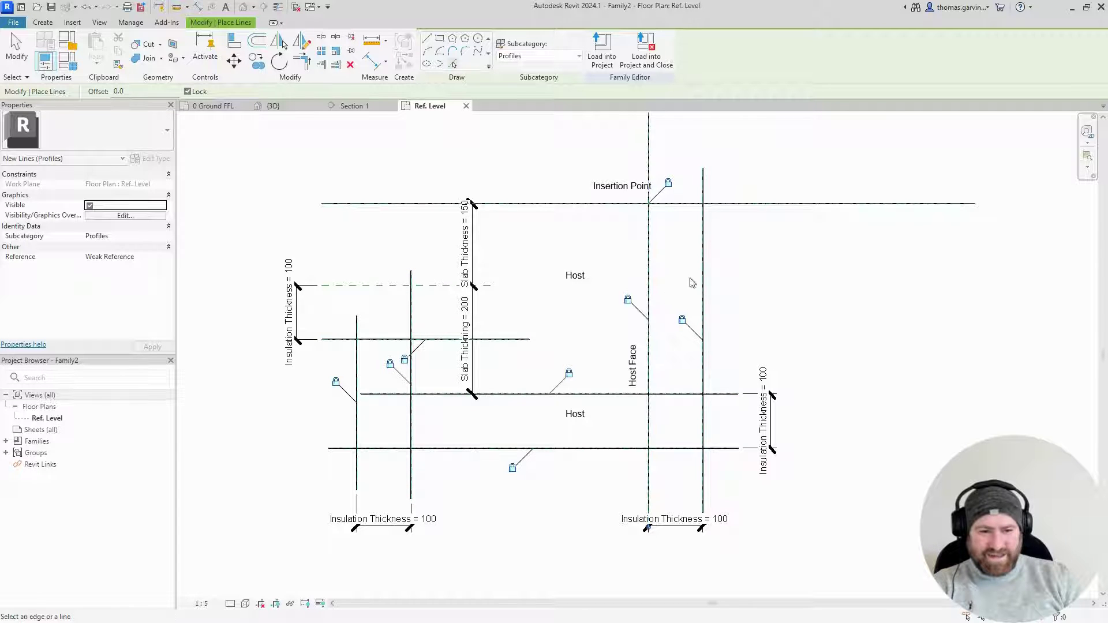
Trim the profile lines to corners around the vertical insulation strip at the host face, including its top and inner bottom corners.
click(302, 60)
click(650, 229)
click(661, 203)
click(686, 203)
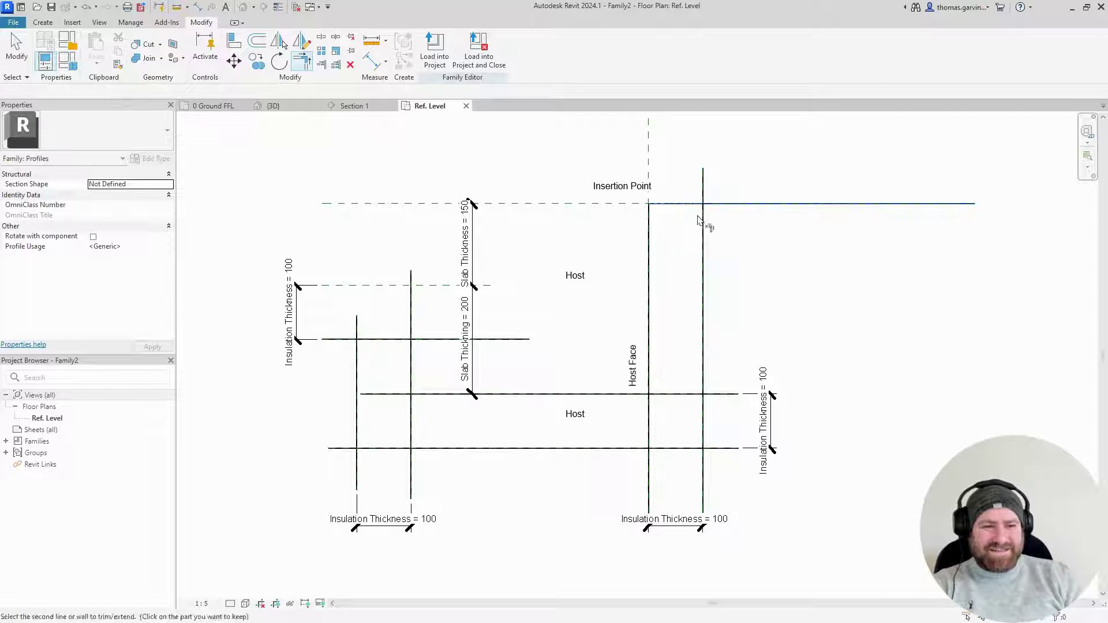
click(703, 242)
click(680, 448)
click(629, 394)
click(648, 375)
Trim the remaining lines to corners around the short inner upstand, closing the insulation profile.
click(385, 454)
click(360, 438)
click(425, 397)
click(413, 369)
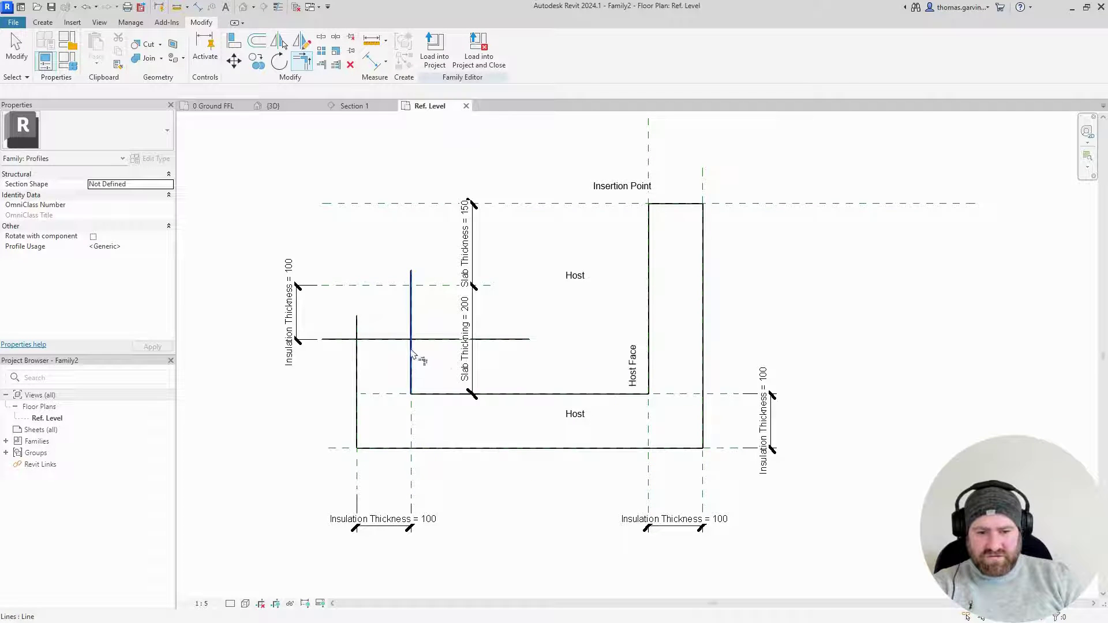
click(419, 361)
click(374, 341)
click(357, 364)
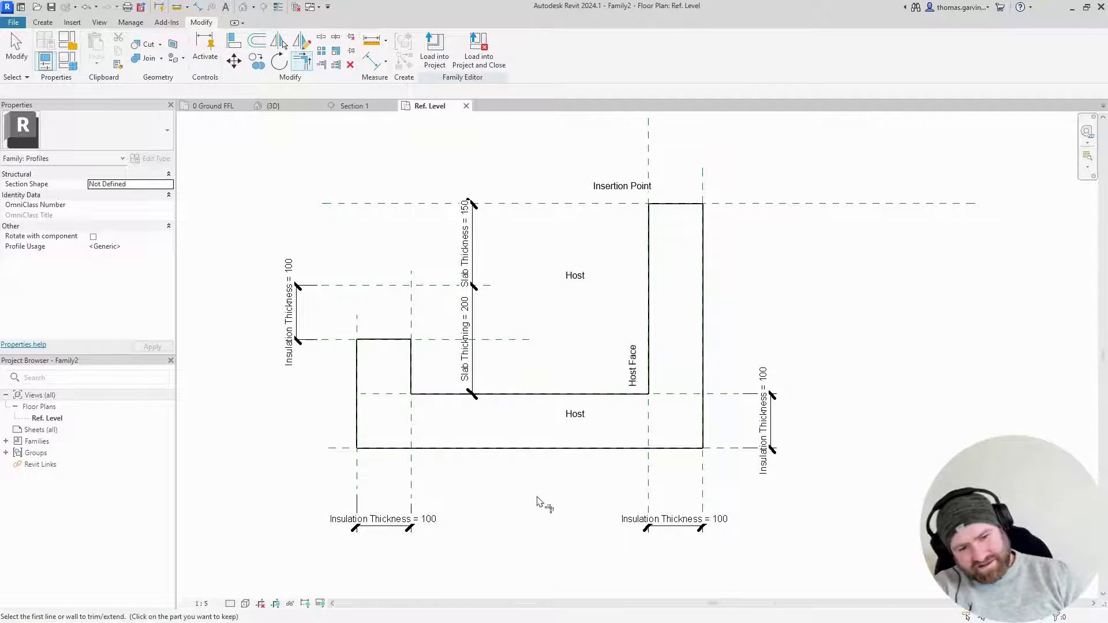
key(Escape)
key(Escape)
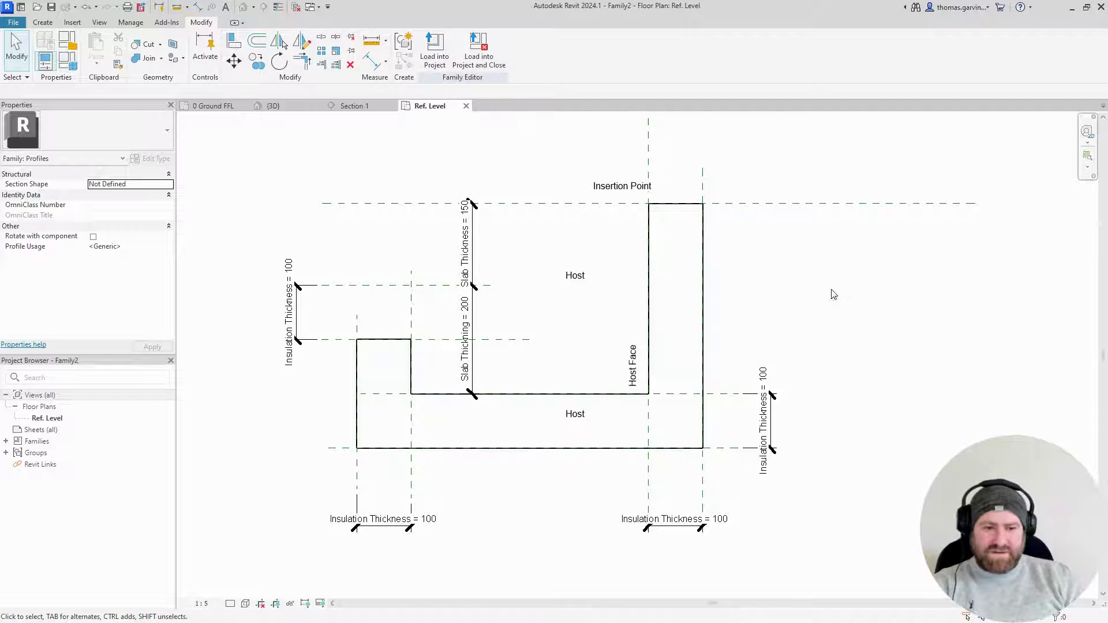
Check the profile lines as one connected chain, load the family into the project, and close it without saving.
scroll(770, 489, down, 2)
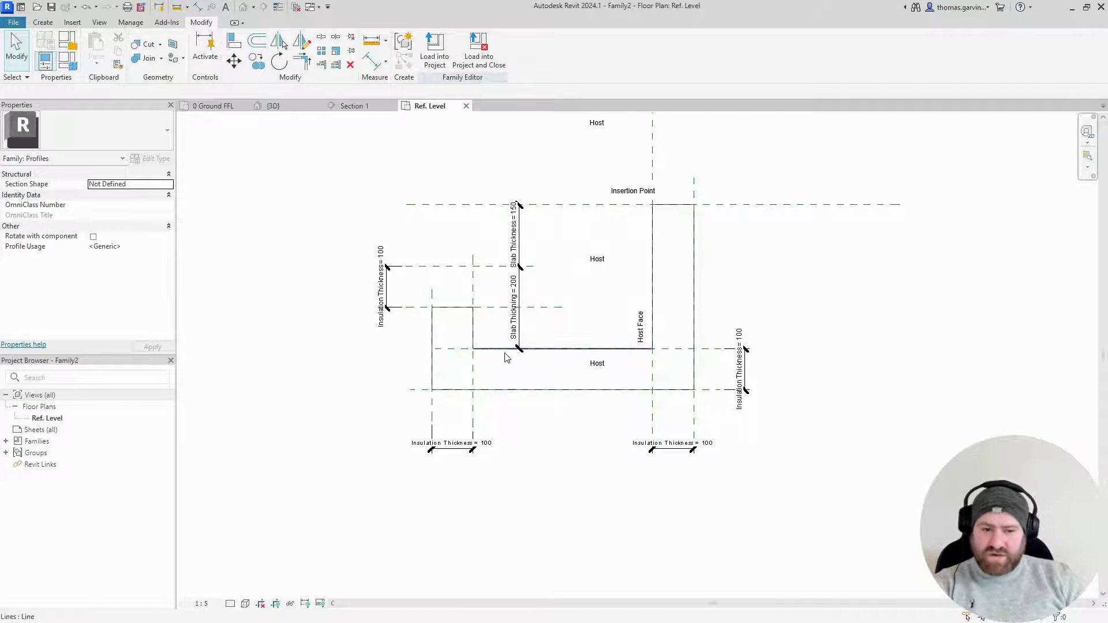
key(Tab)
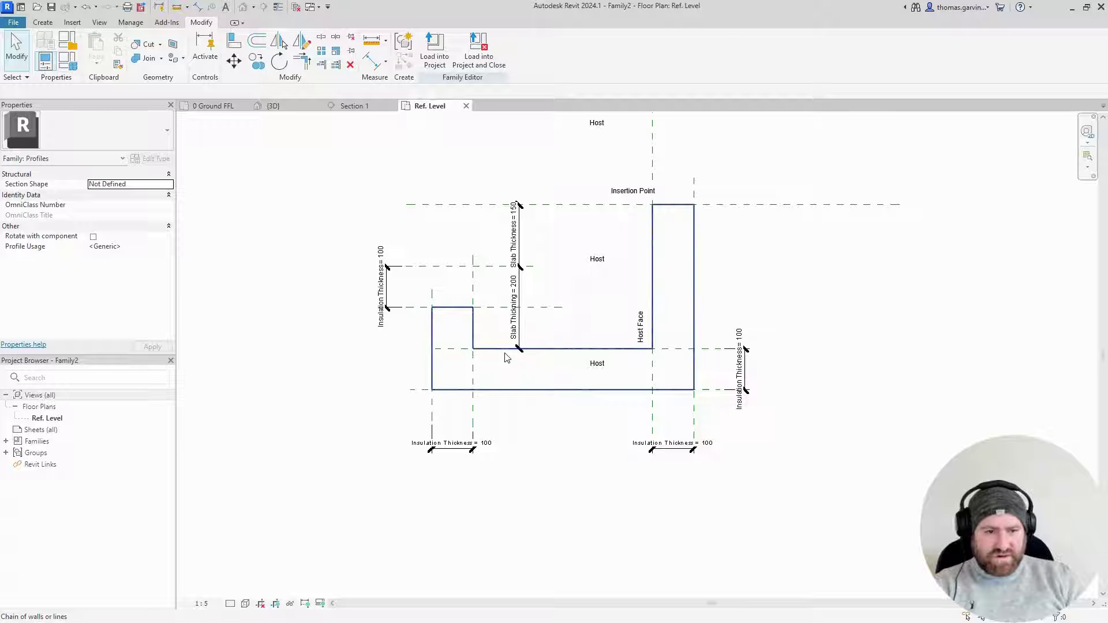
click(505, 357)
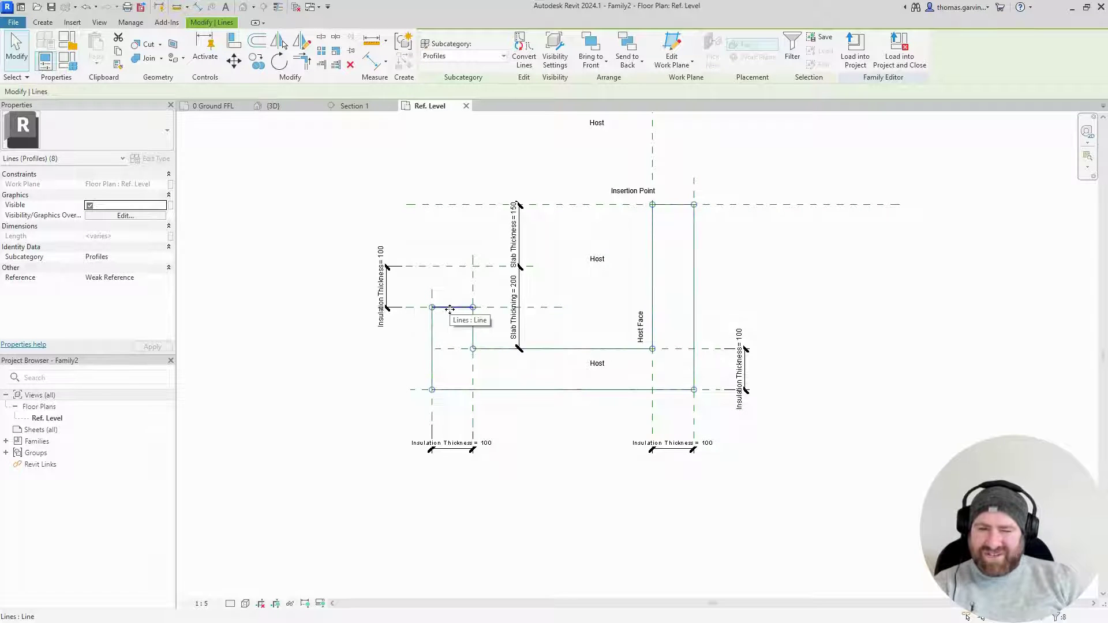
scroll(519, 260, up, 3)
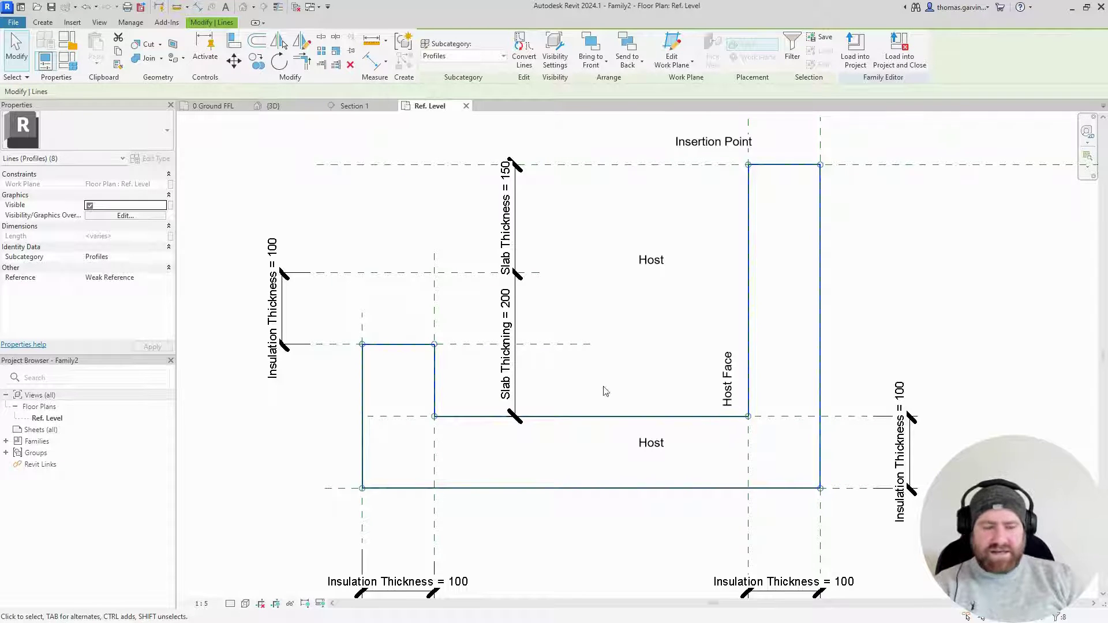
scroll(617, 397, down, 2)
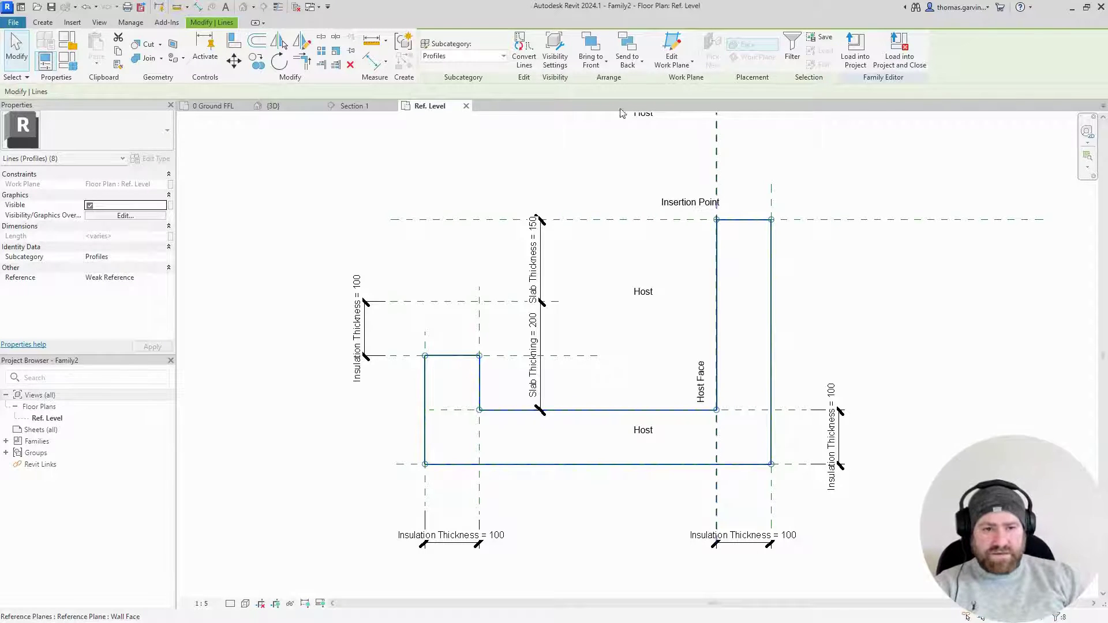
click(905, 58)
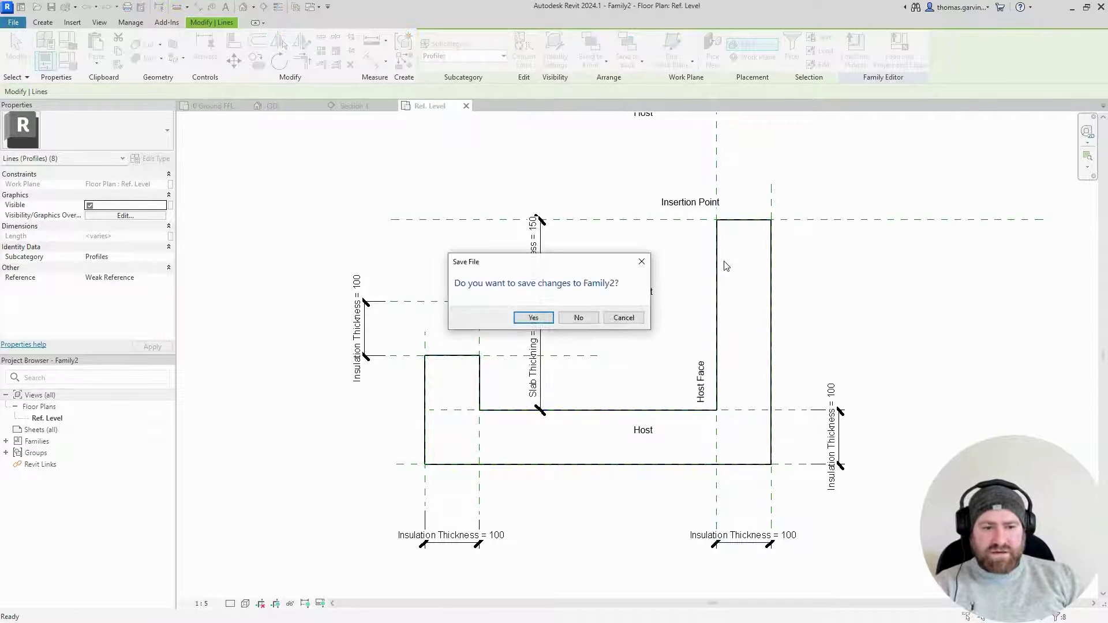
click(579, 318)
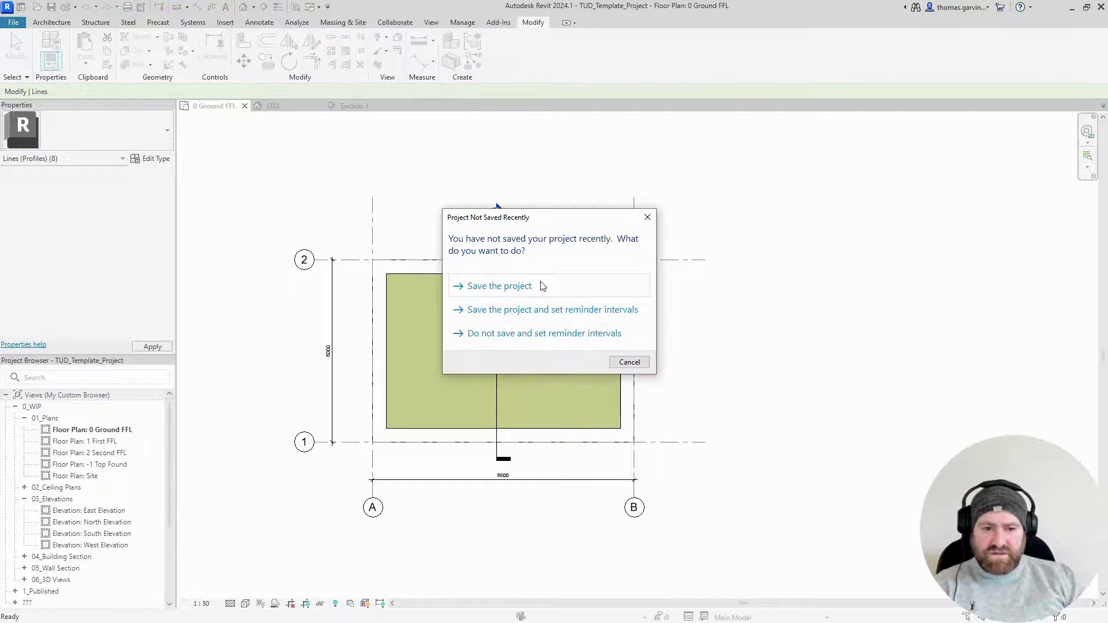
click(647, 217)
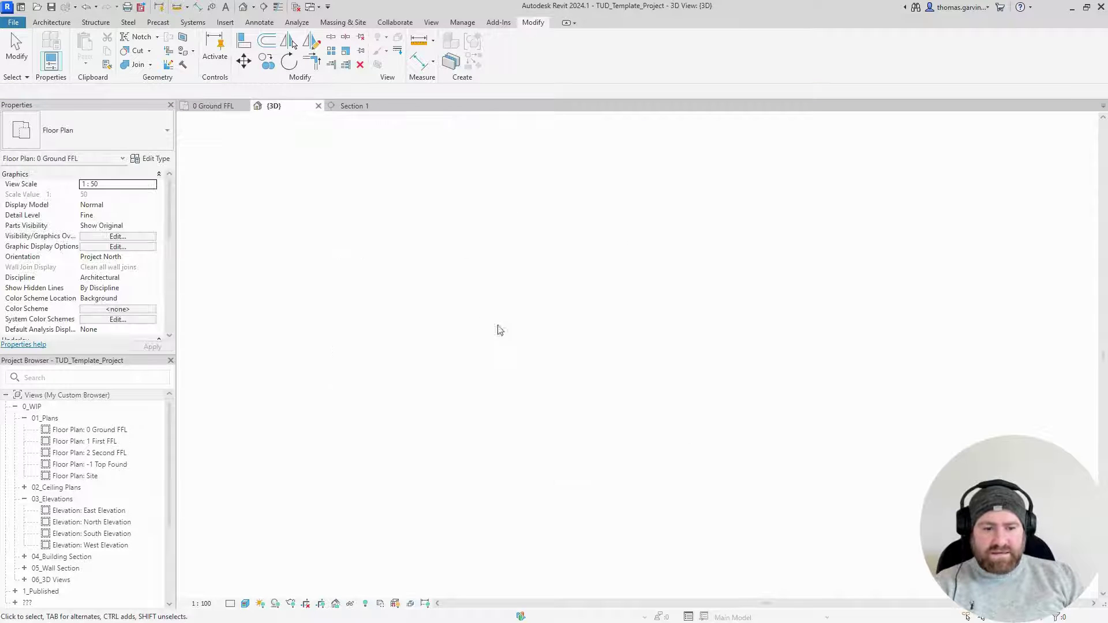
Start a slab edge in the 3D view and duplicate its type as Slab Edge Insulation.
shift+middle_drag(452, 299, 503, 333)
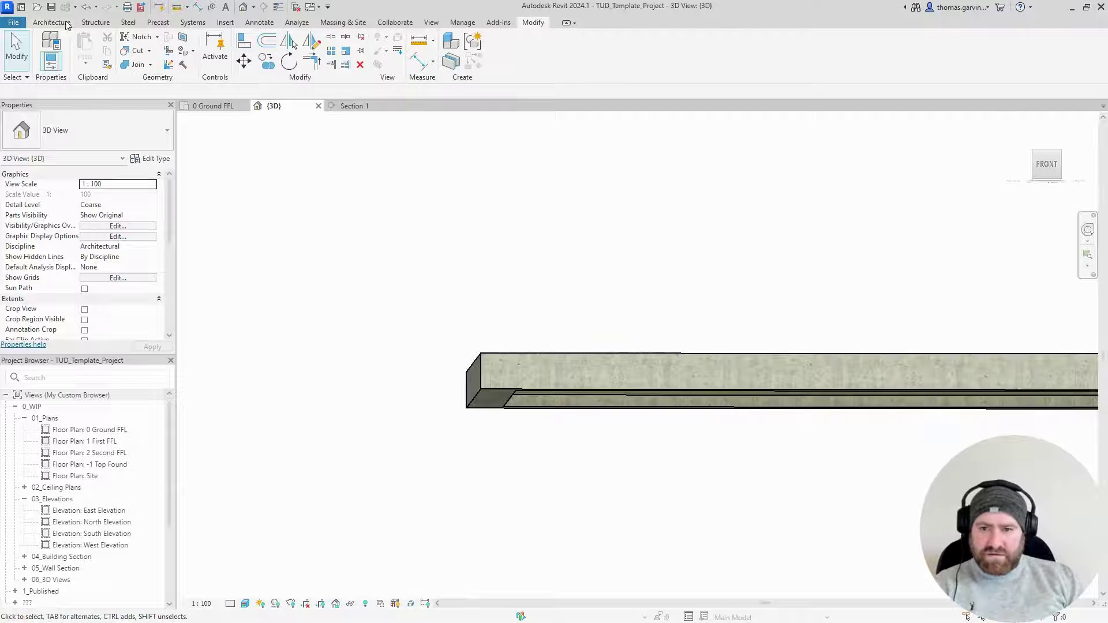
click(92, 23)
click(356, 63)
click(394, 107)
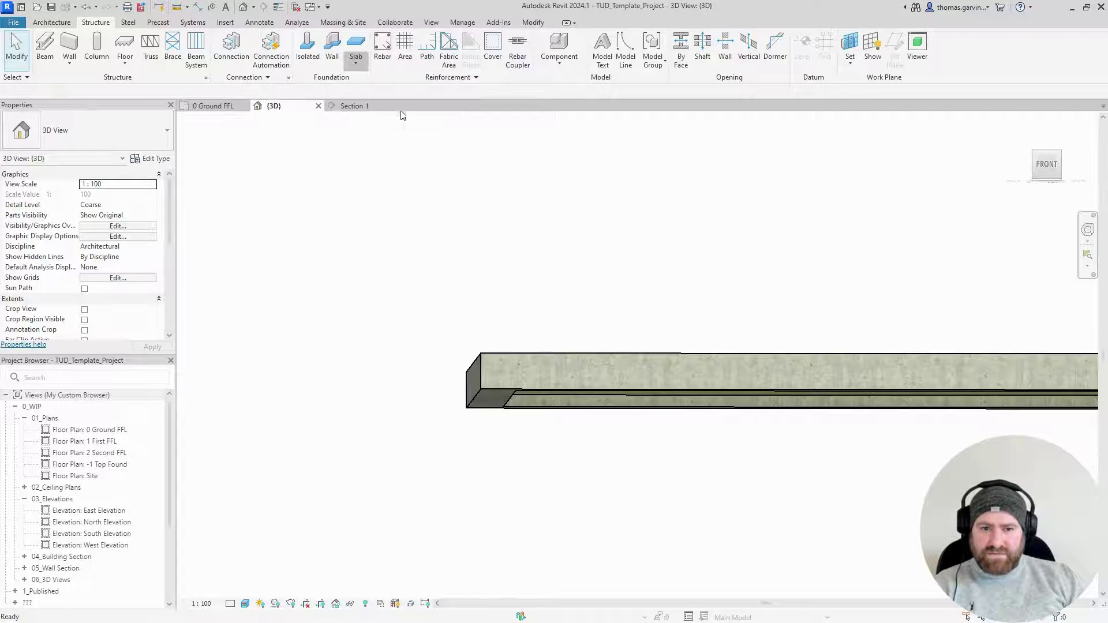
click(160, 158)
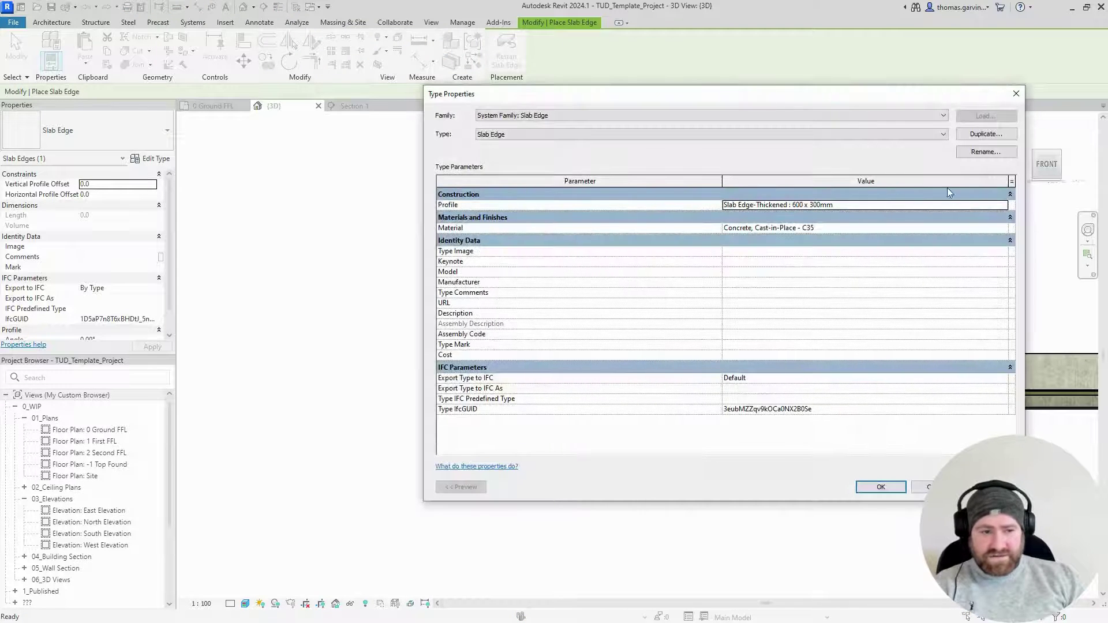
click(986, 134)
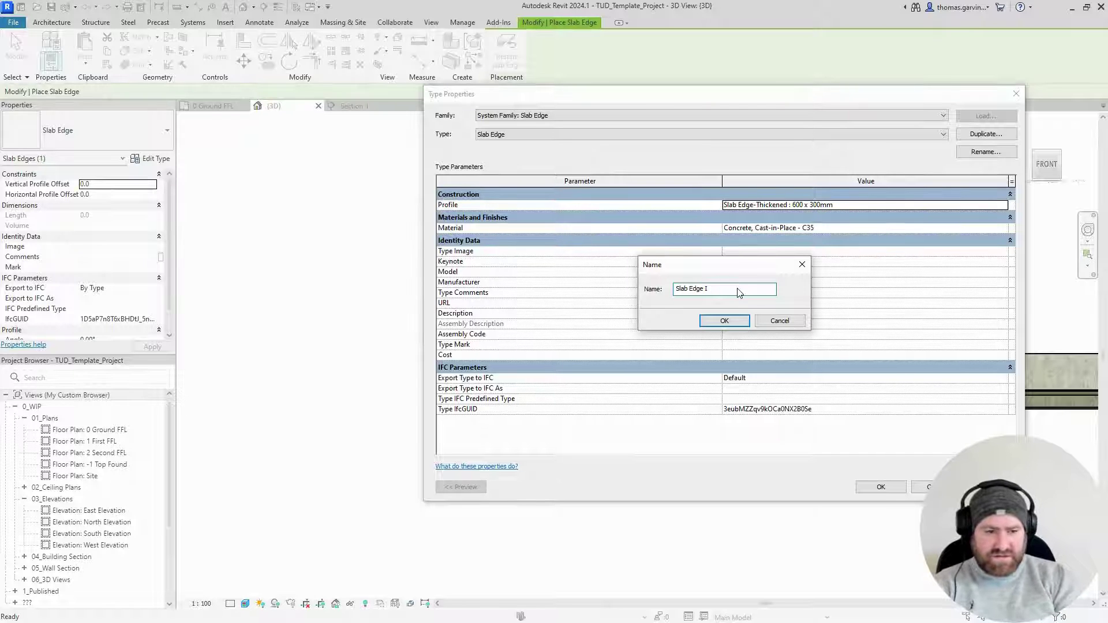
text(Slab Edge Insulation)
key(Return)
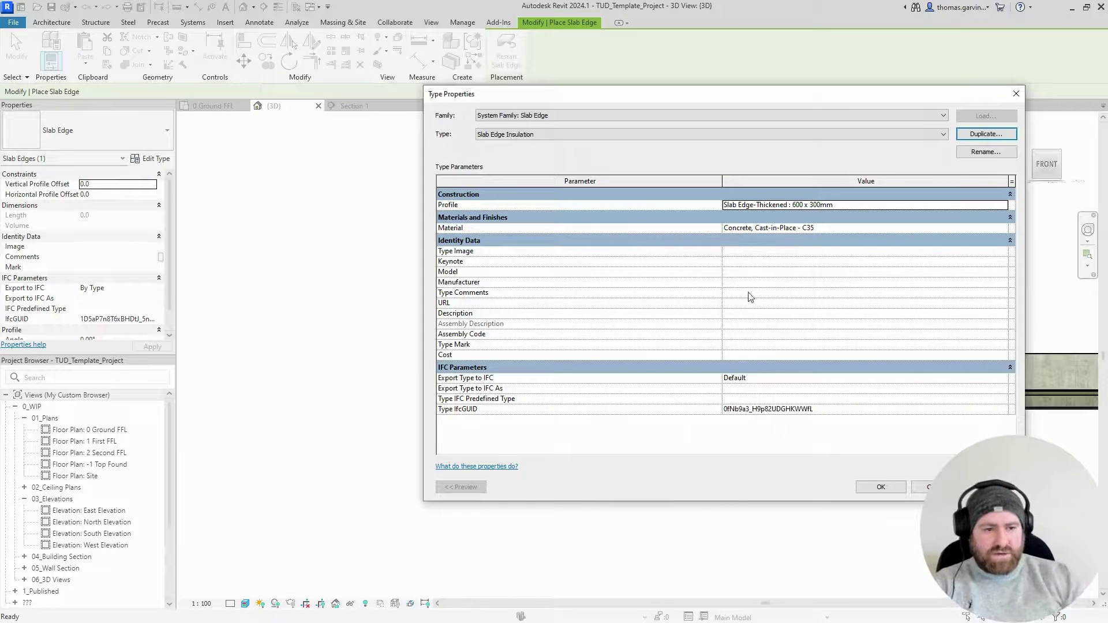
Set the Slab Edge Insulation type's material to Insulation, Rigid.
double_click(1007, 232)
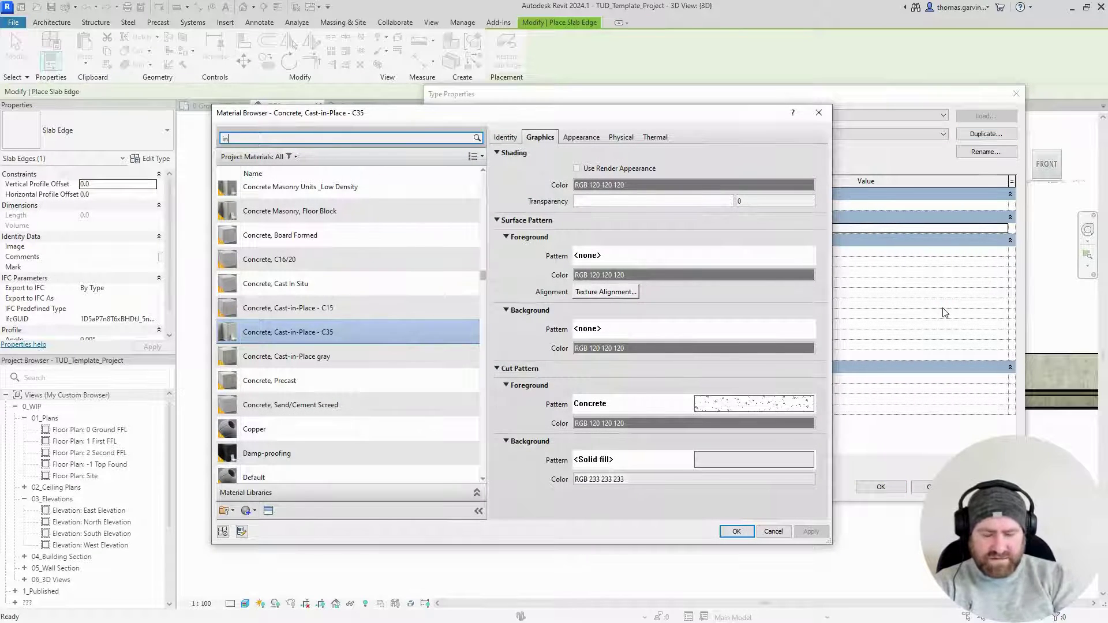
key(BackSpace)
key(BackSpace)
text(ri)
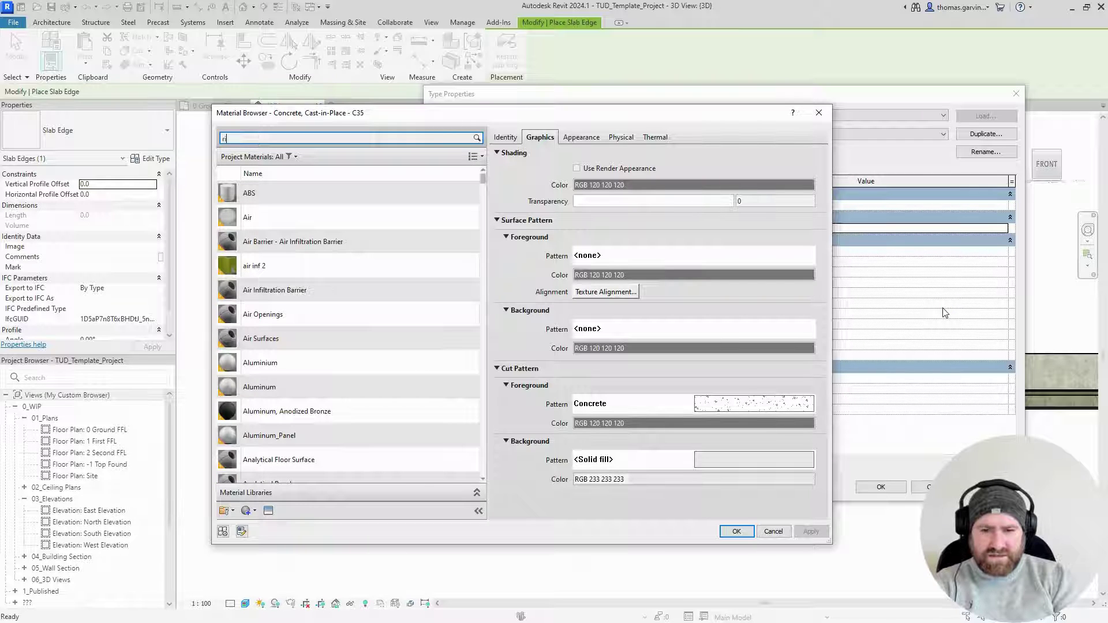
text(gid insulation)
click(334, 256)
click(737, 531)
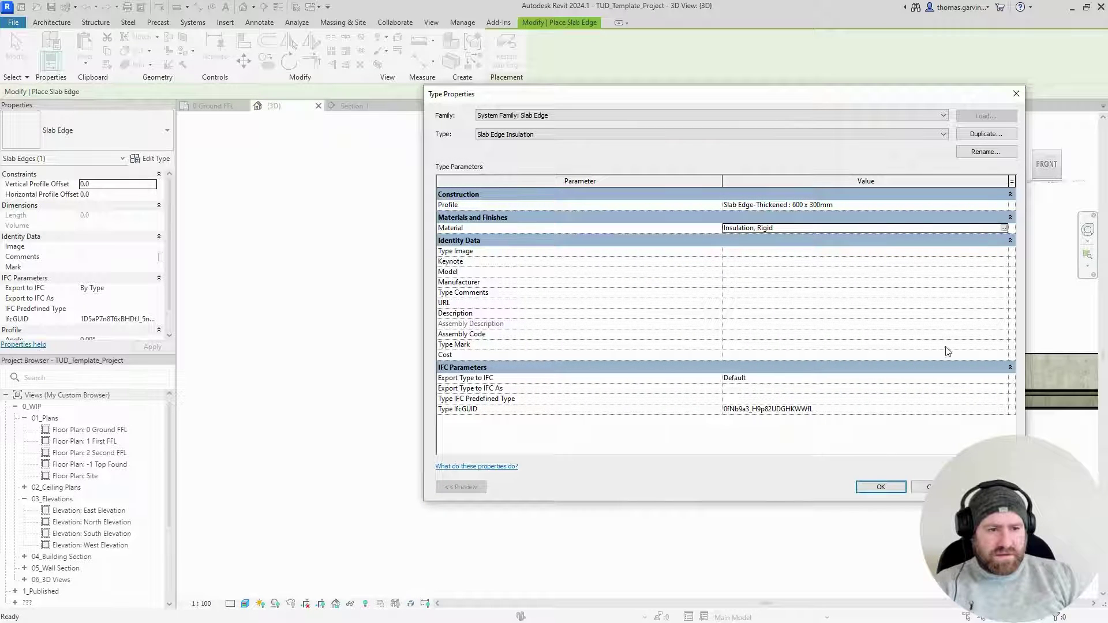
Set the Slab Edge Insulation type's profile to Family2 : Family2.
click(1005, 205)
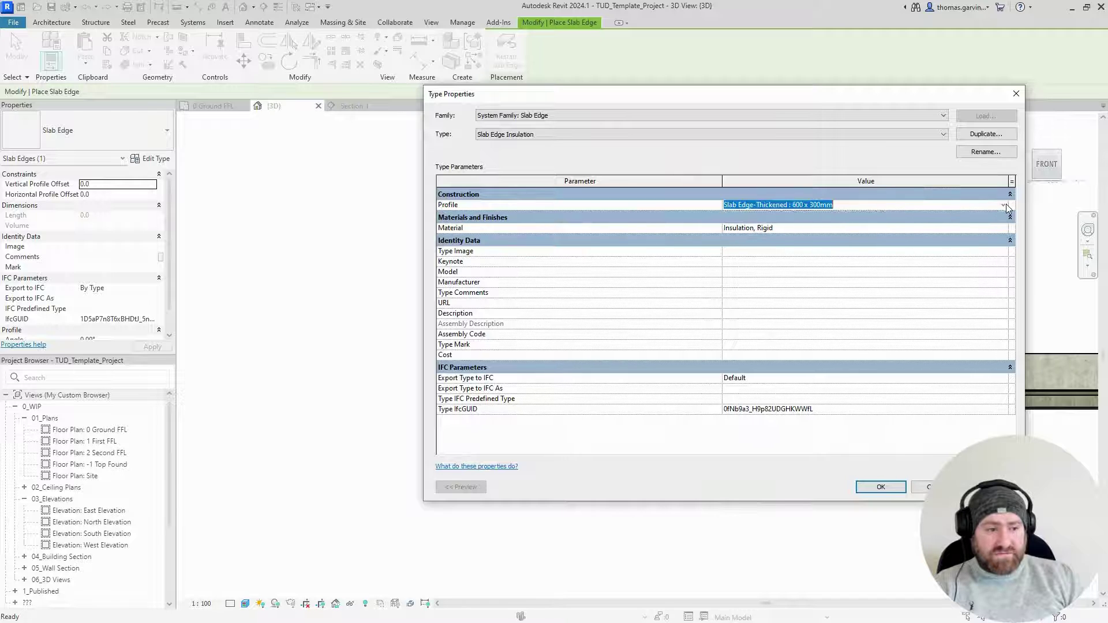
click(1004, 205)
scroll(854, 231, up, 2)
scroll(853, 234, up, 2)
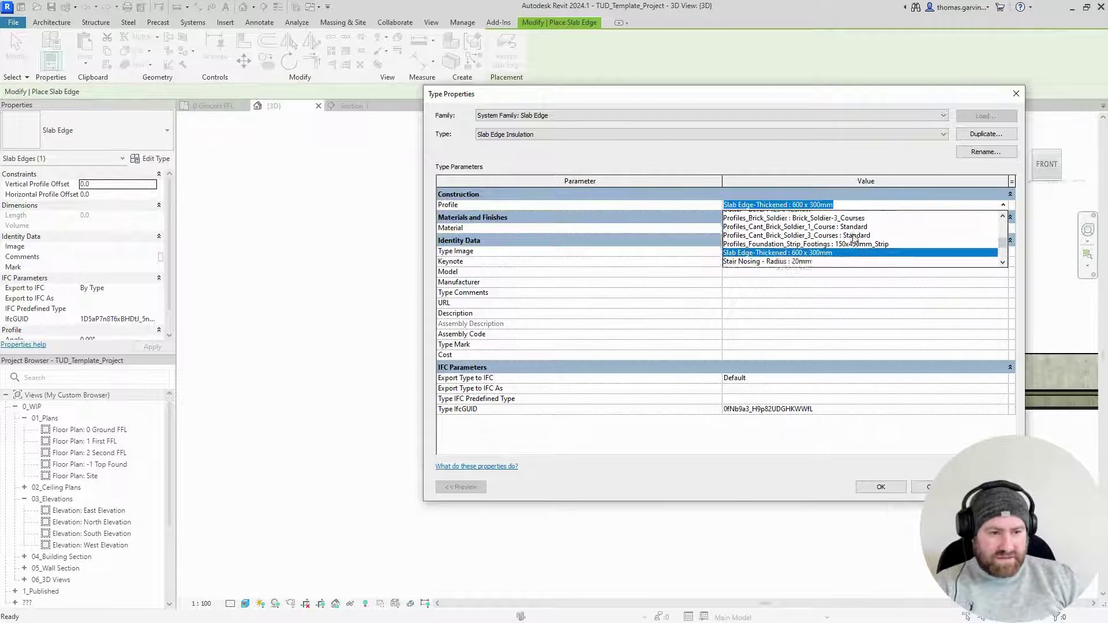
scroll(804, 240, up, 1)
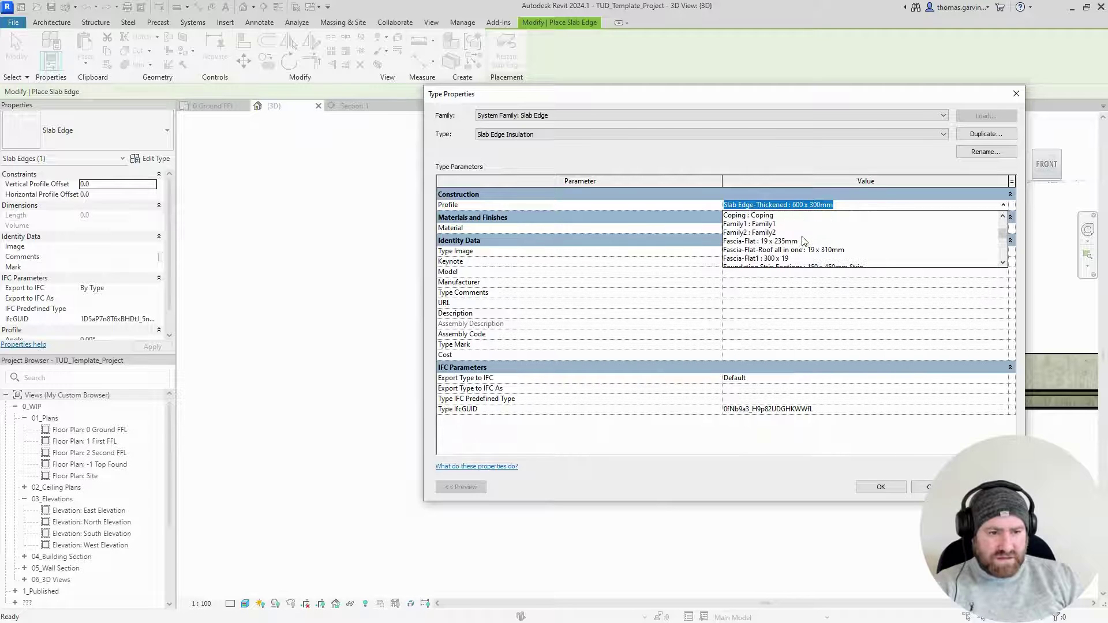
click(770, 233)
click(880, 487)
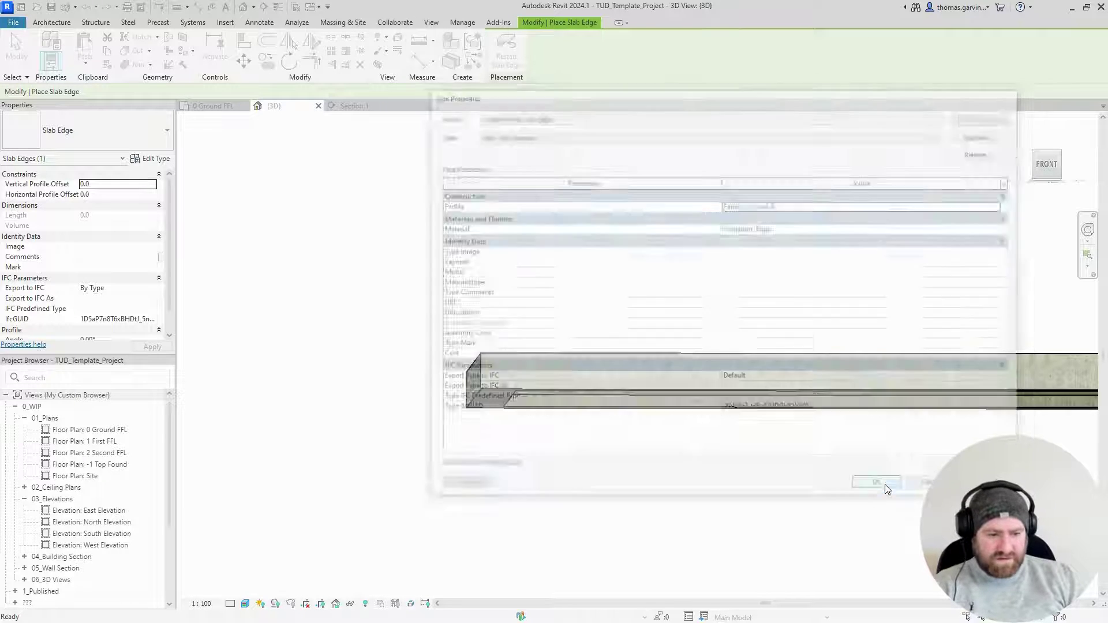
Place the Slab Edge Insulation along the top edges of the floor slab.
shift+middle_drag(420, 363, 482, 404)
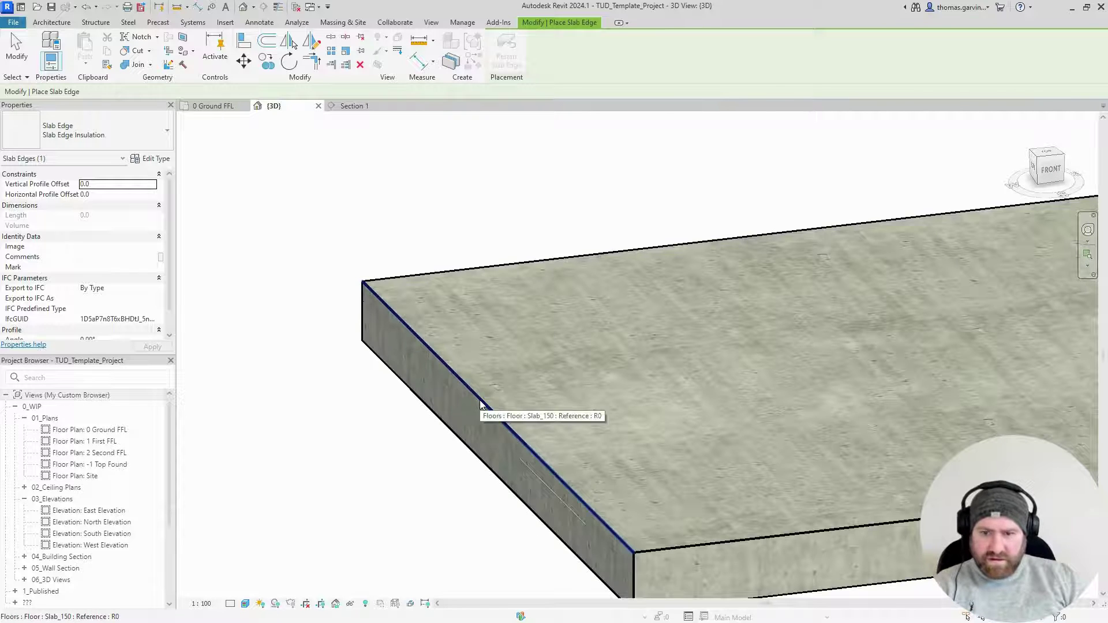
click(482, 405)
middle_drag(769, 507, 474, 290)
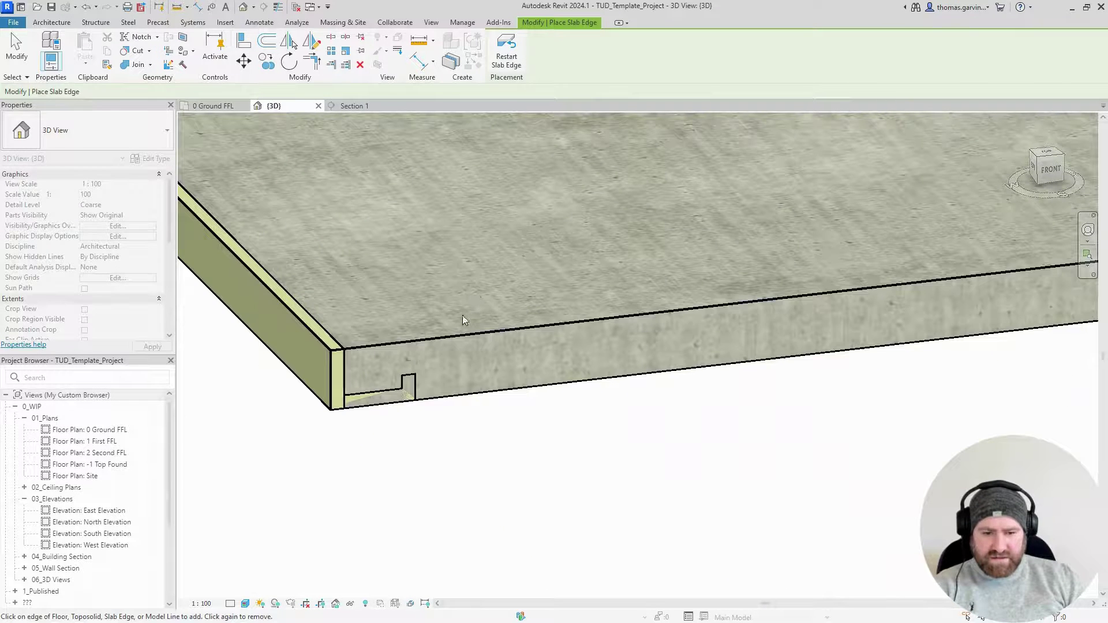
click(463, 339)
scroll(604, 454, down, 3)
shift+middle_drag(735, 502, 675, 354)
click(399, 285)
shift+middle_drag(504, 375, 458, 437)
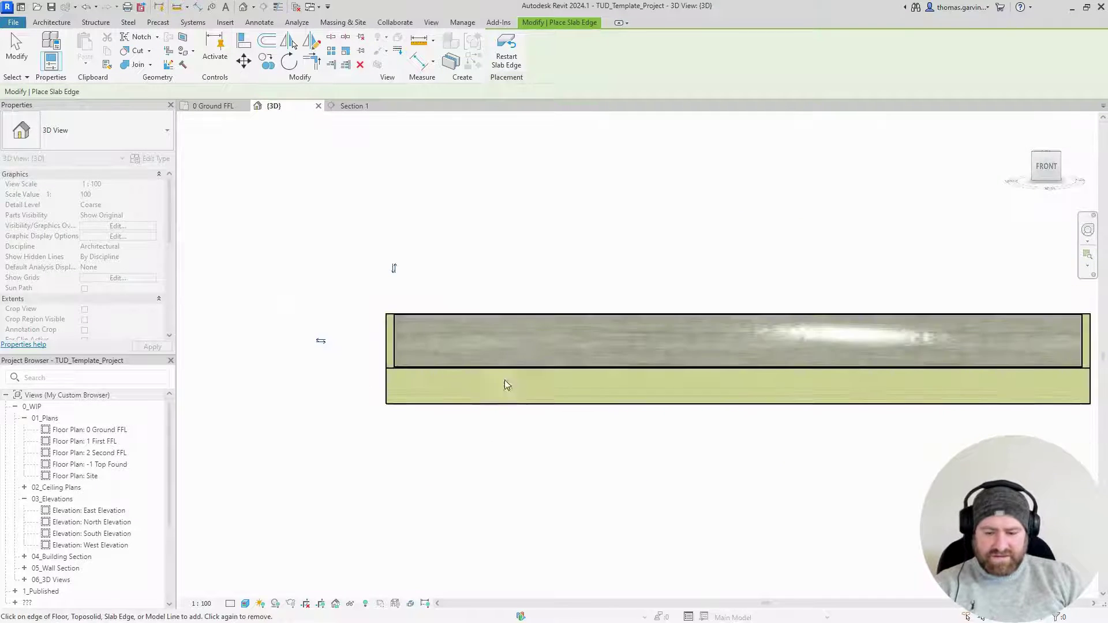
key(Escape)
key(Escape)
Open Section 1 with thin lines and examine how the edge insulation meets the slab thickening and floor insulation.
click(353, 106)
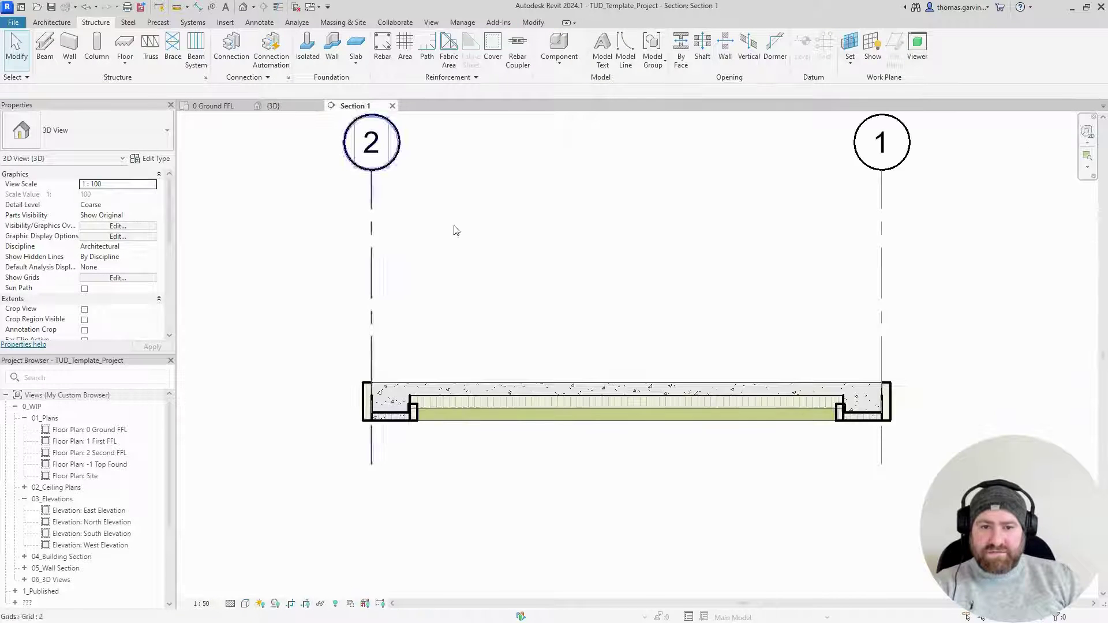
scroll(410, 437, up, 4)
scroll(499, 378, up, 1)
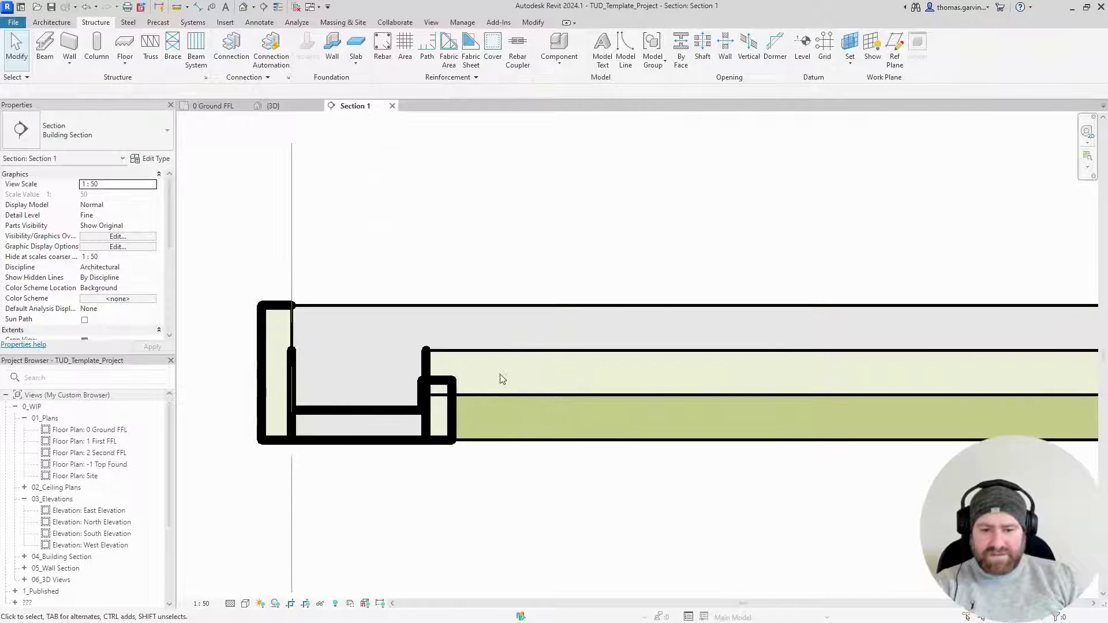
key(t)
key(l)
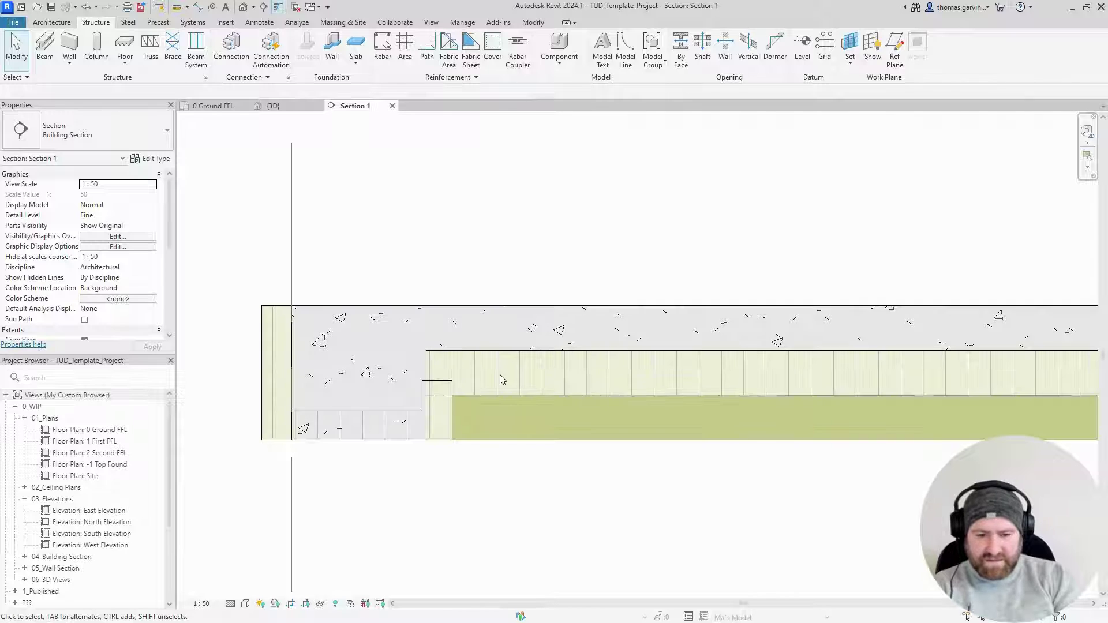
scroll(500, 379, up, 3)
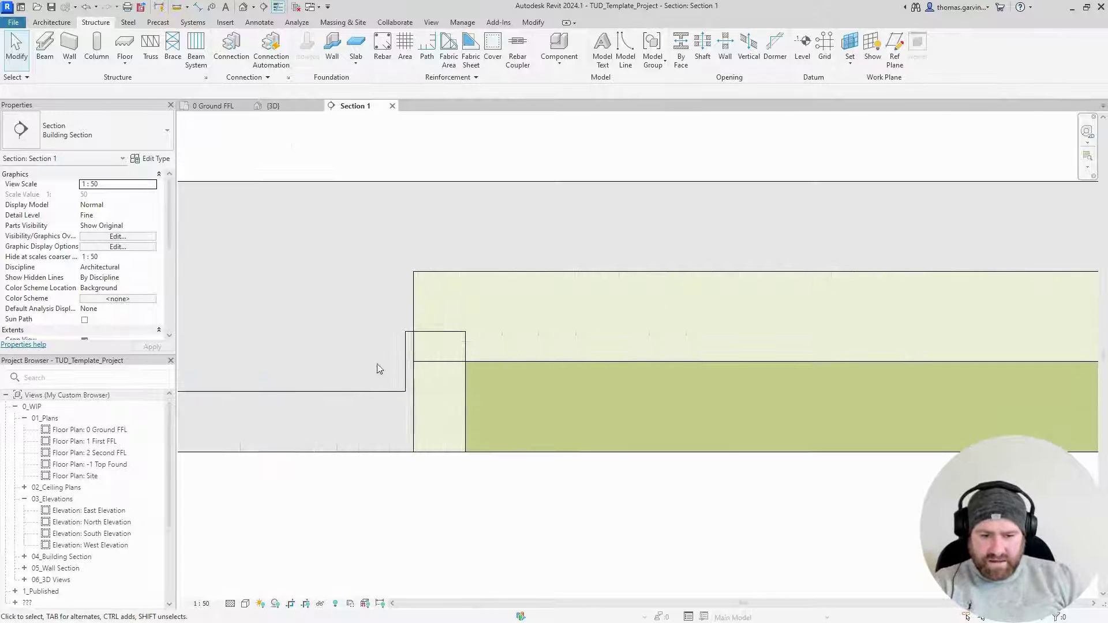
Find the Family2 profile among the project's loaded profile families and open its type properties.
click(646, 444)
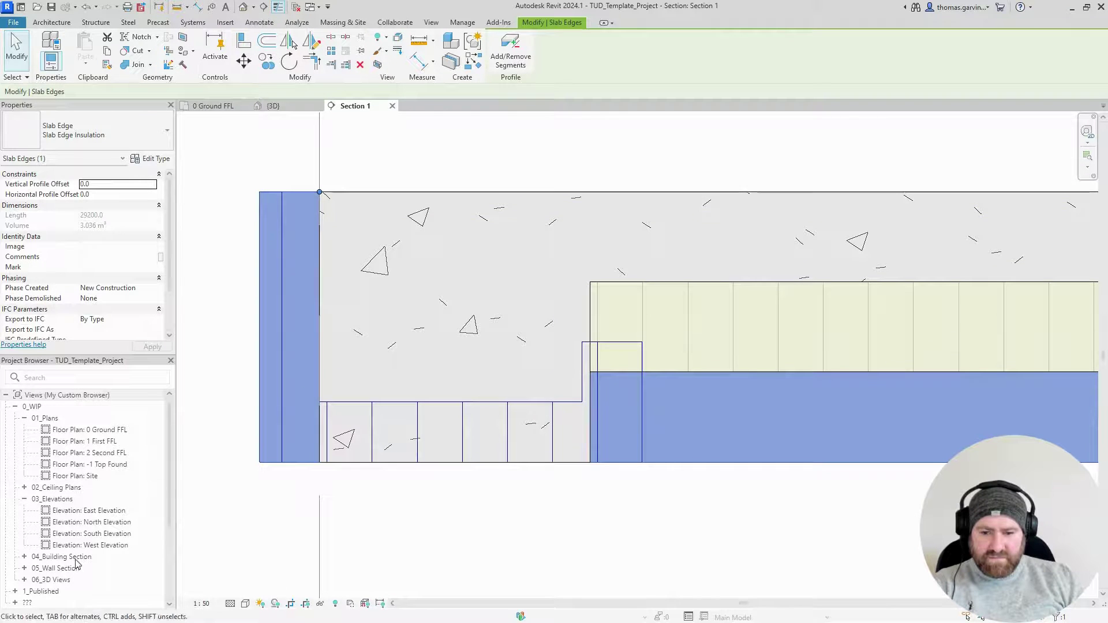
click(165, 439)
scroll(149, 541, down, 2)
scroll(149, 541, down, 2)
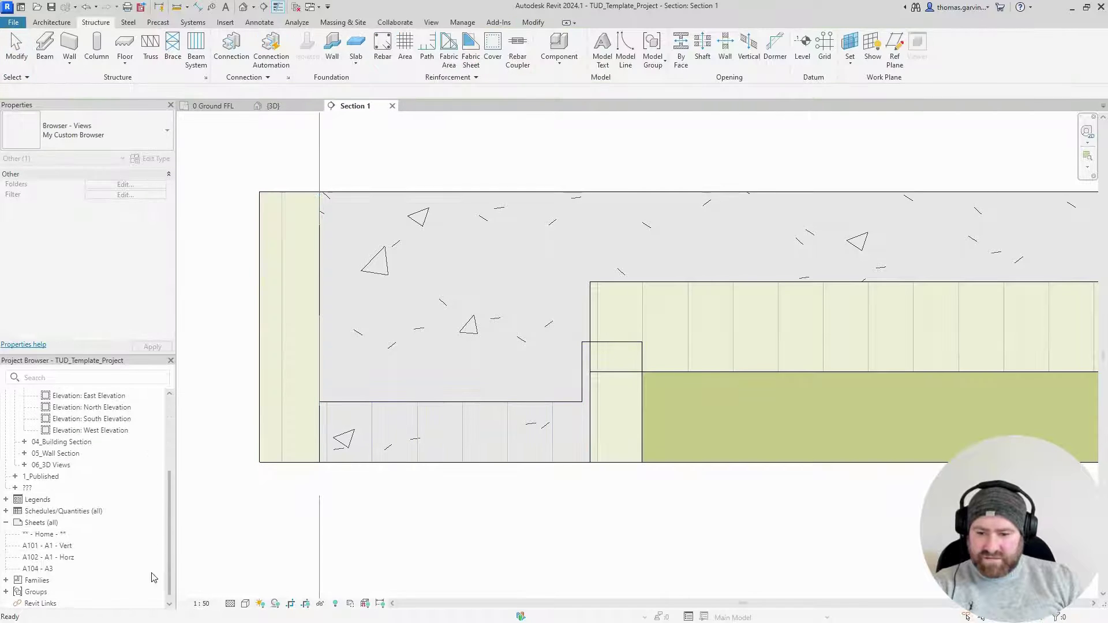
click(6, 580)
scroll(46, 549, down, 12)
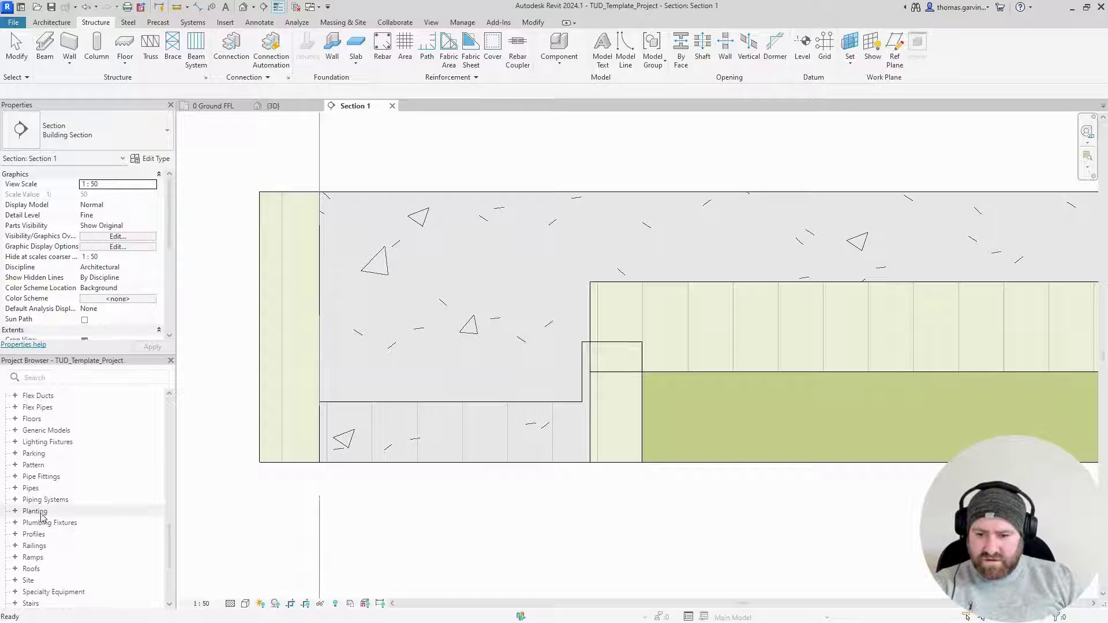
scroll(34, 501, down, 2)
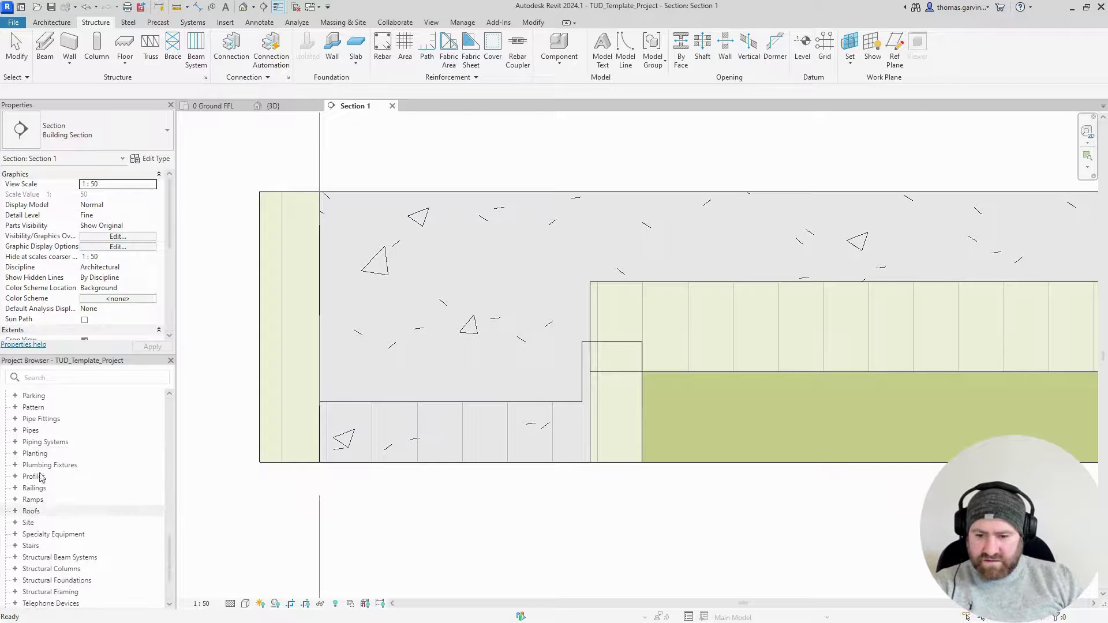
click(16, 481)
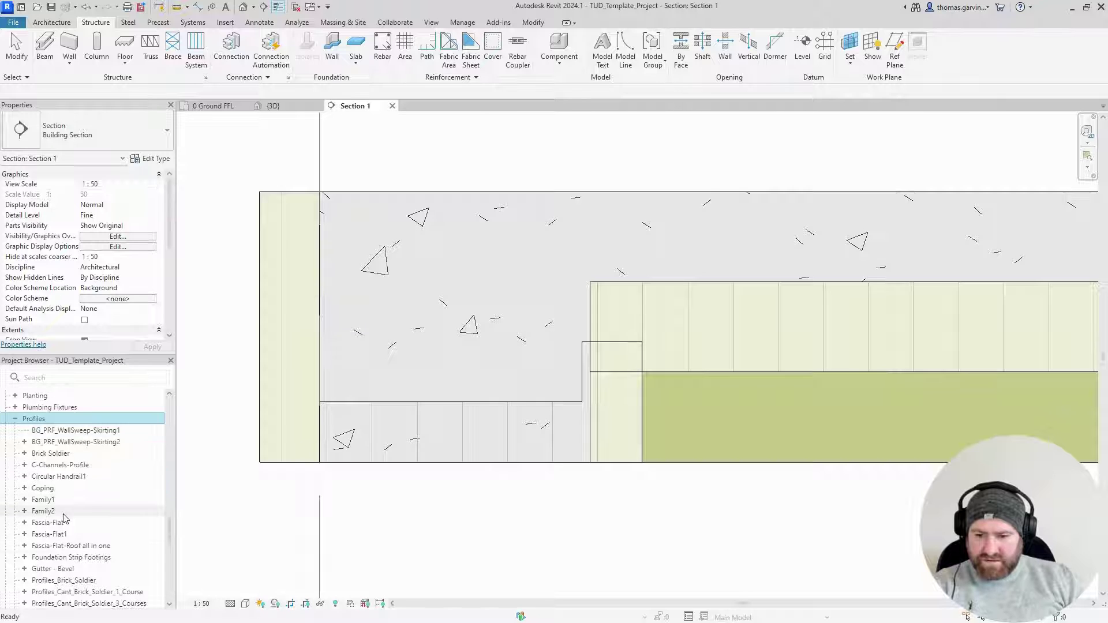
double_click(63, 514)
double_click(52, 522)
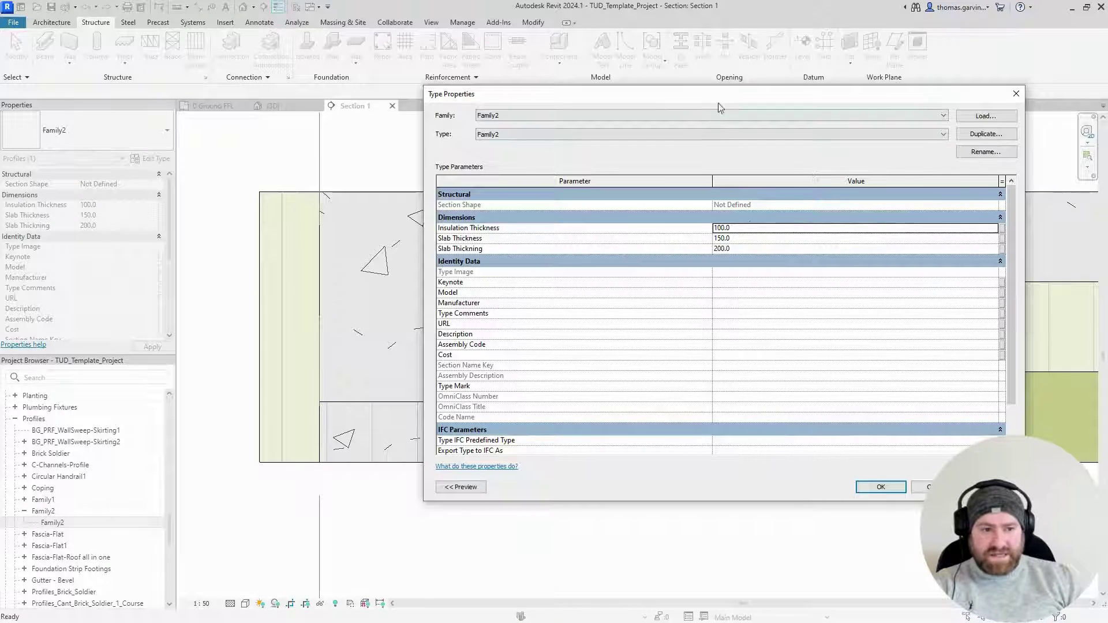
Set the Family2 profile type's Slab Thickning parameter to 400.
drag(721, 94, 733, 152)
click(770, 307)
text(400)
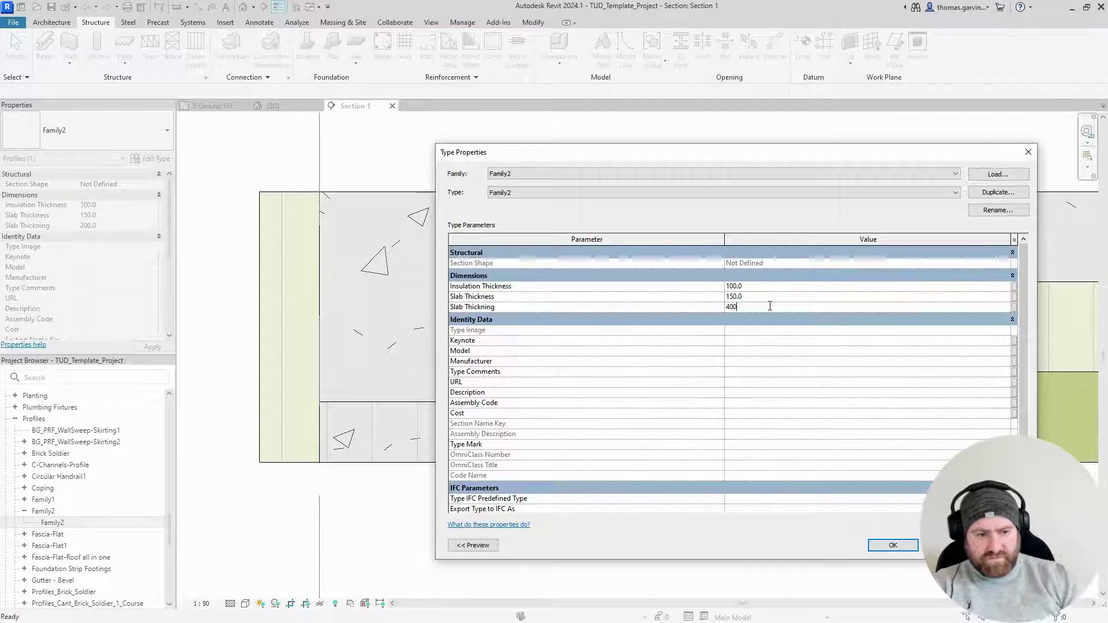
click(894, 545)
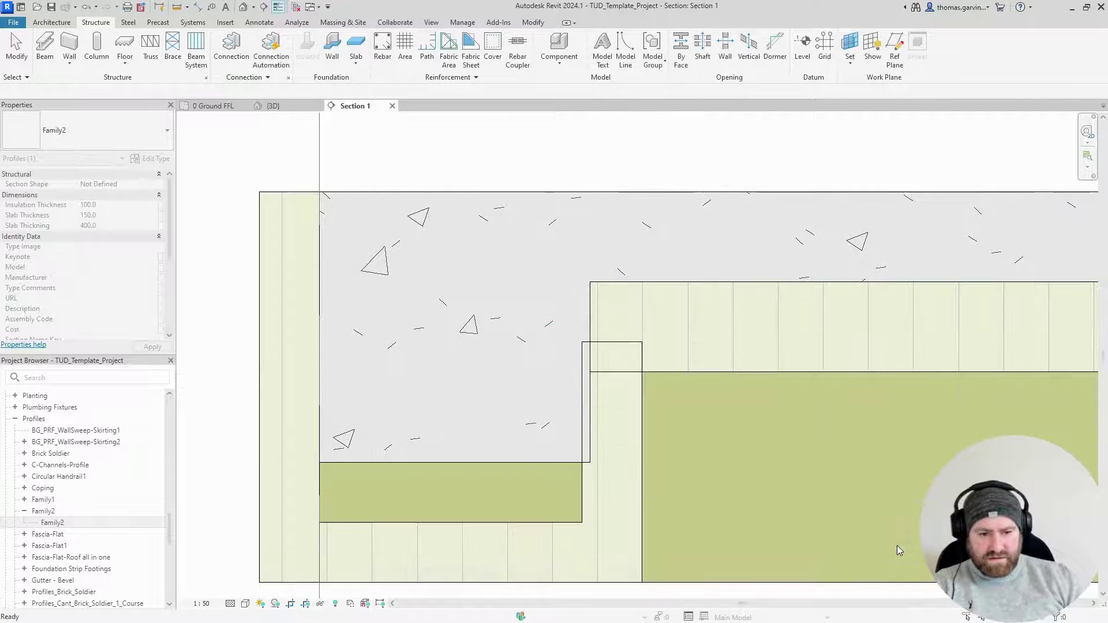
Measure the inner vertical face of the slab thickening between its underside and the underside of the slab.
click(177, 6)
click(589, 462)
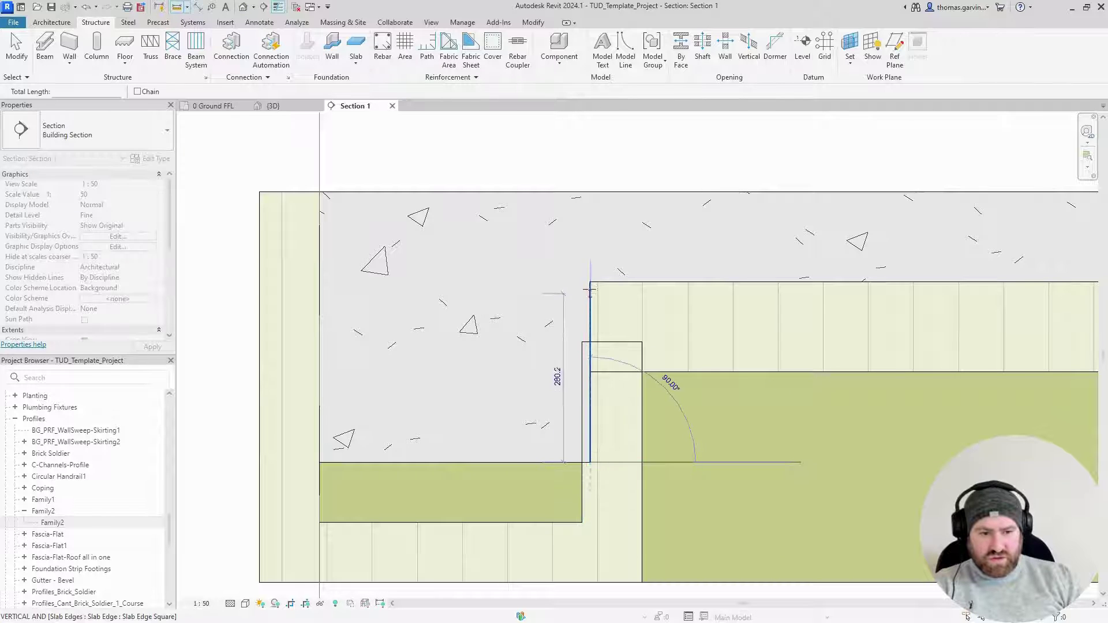
click(589, 281)
key(Escape)
key(Escape)
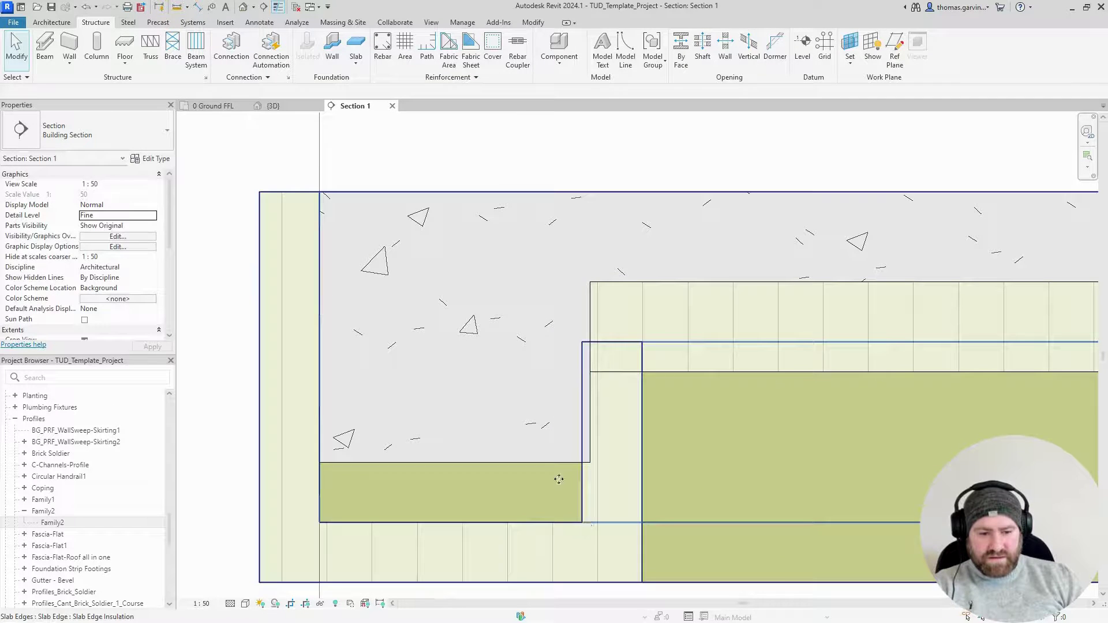
Set the Family2 profile type's Slab Thickning parameter to 300.
click(306, 208)
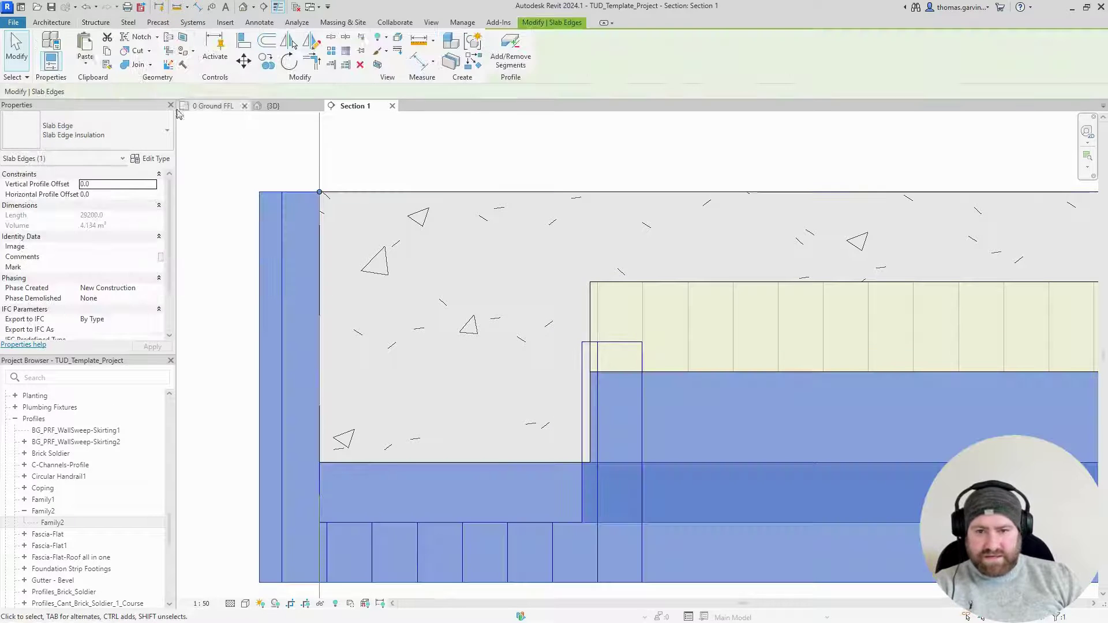
double_click(51, 522)
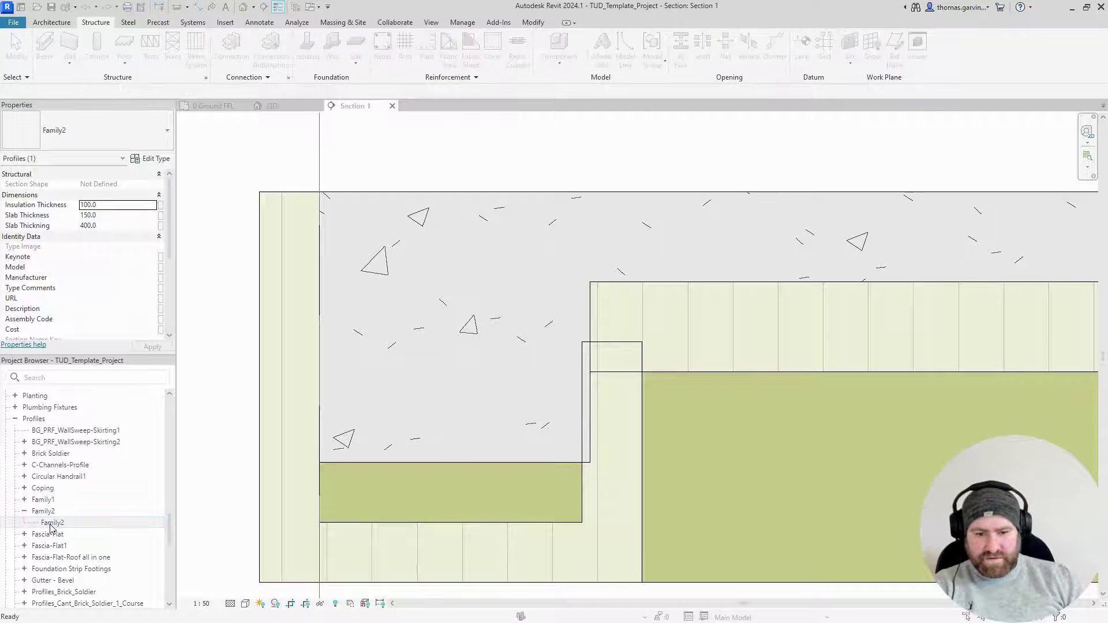
click(759, 306)
text(300)
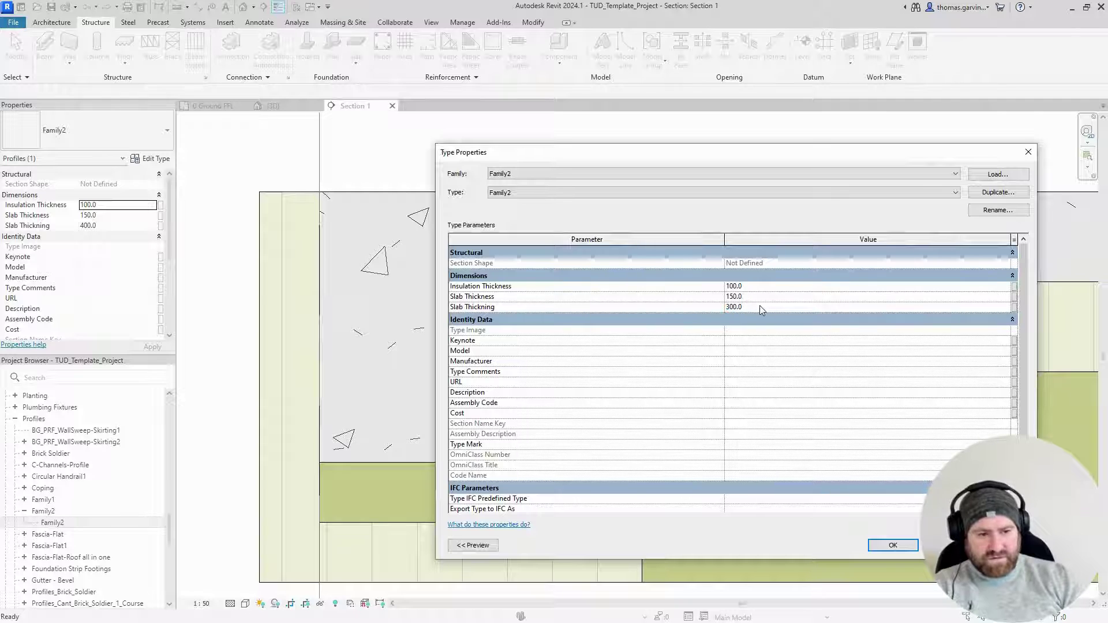
click(883, 544)
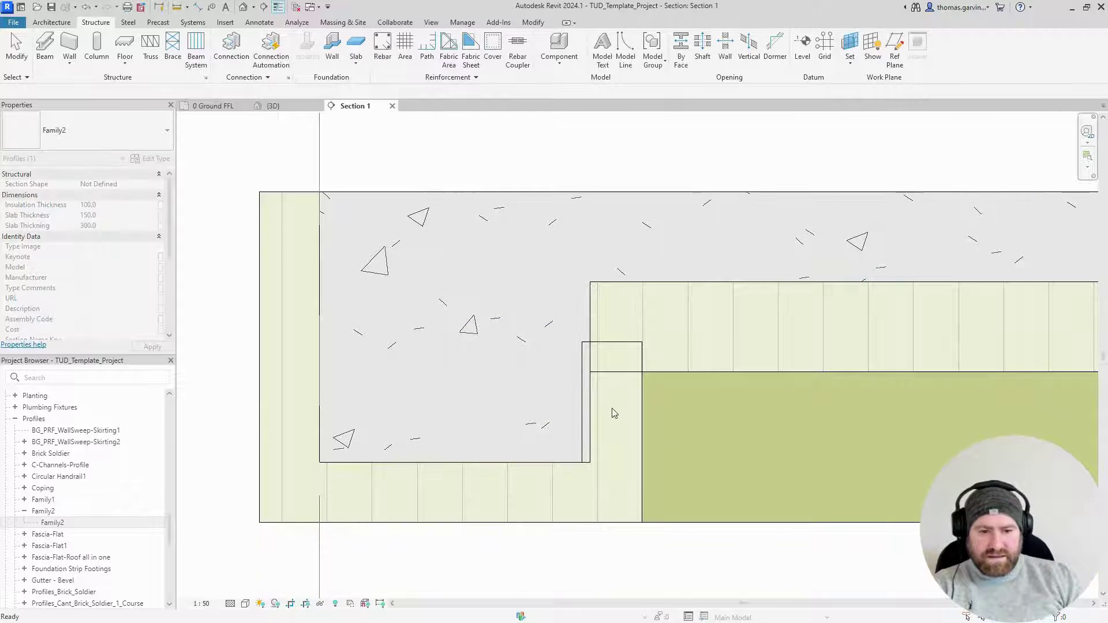
Open the Family2 profile family for editing and select its Slab Thickning dimension.
click(40, 512)
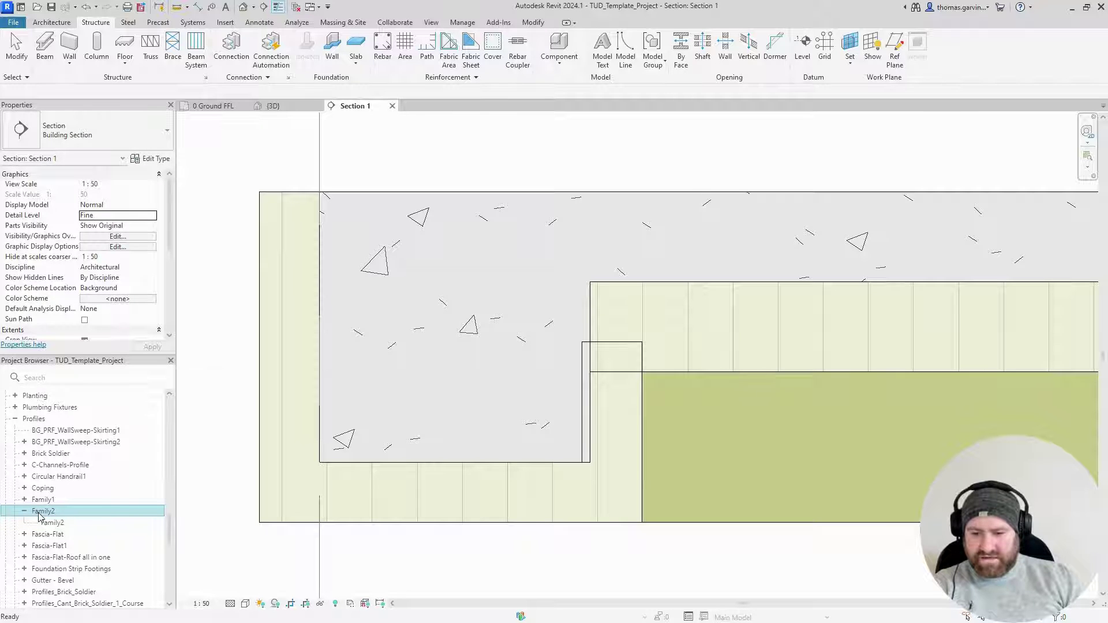
right_click(39, 512)
key(Escape)
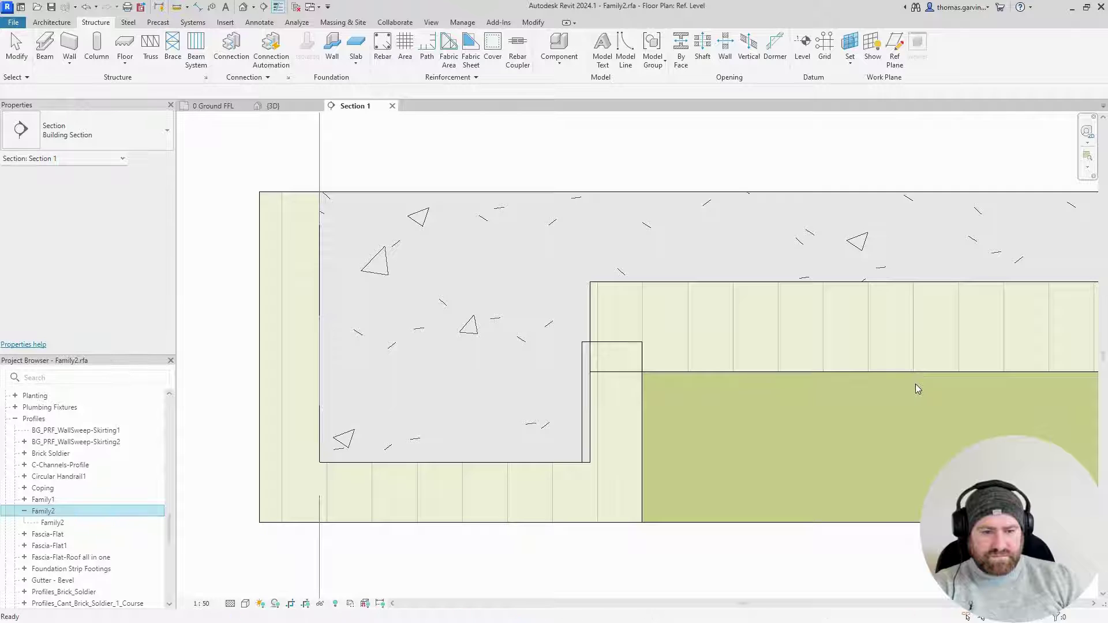
scroll(565, 528, up, 4)
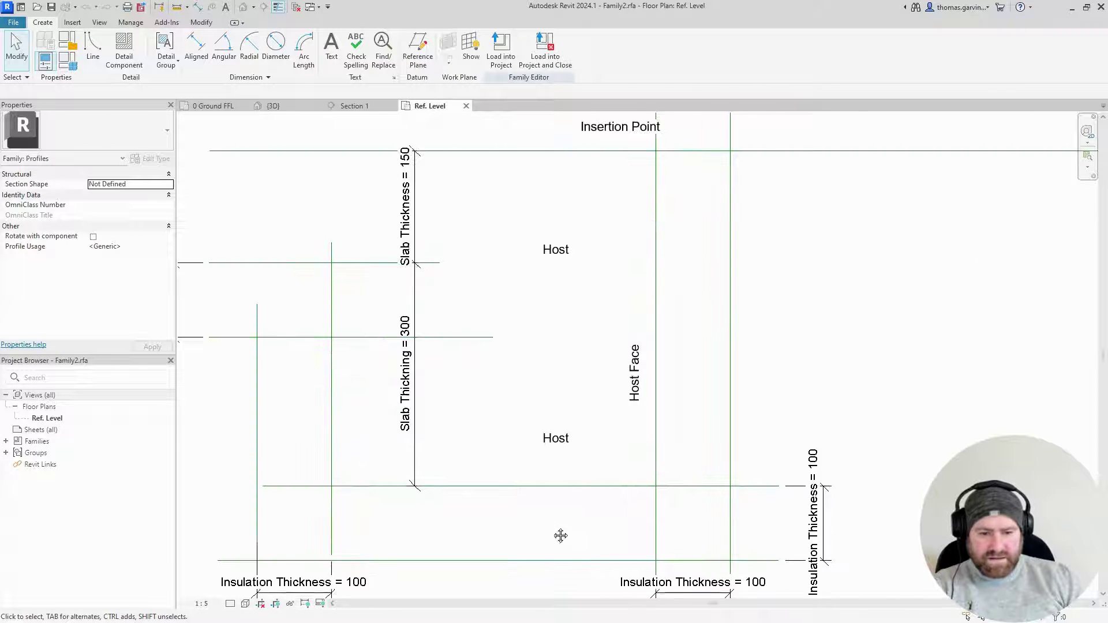
scroll(553, 532, down, 1)
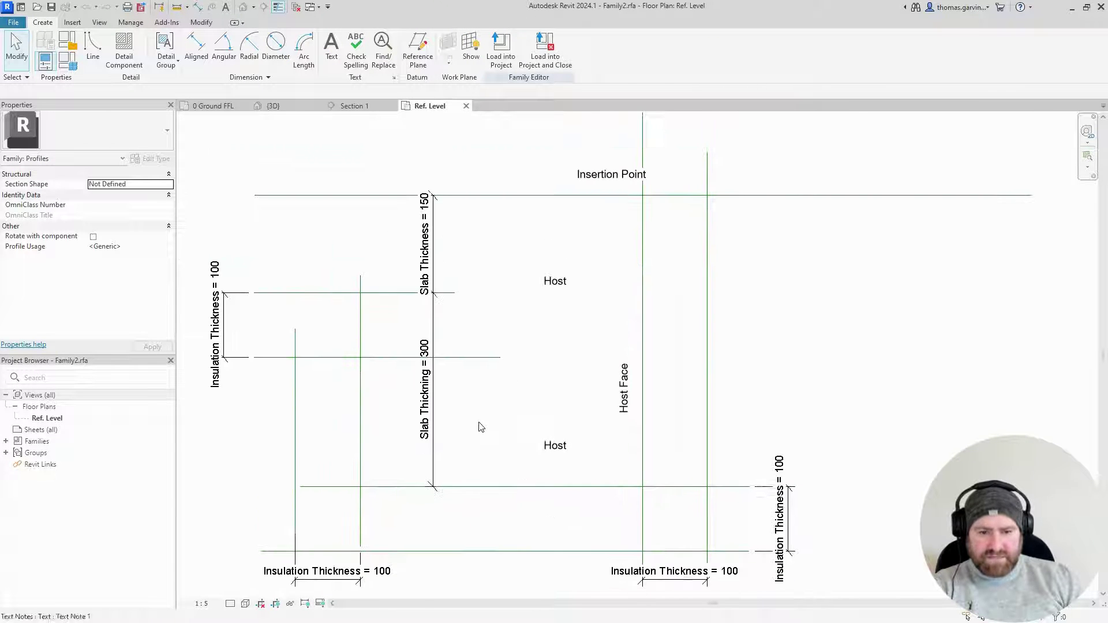
click(428, 374)
middle_drag(363, 438, 378, 339)
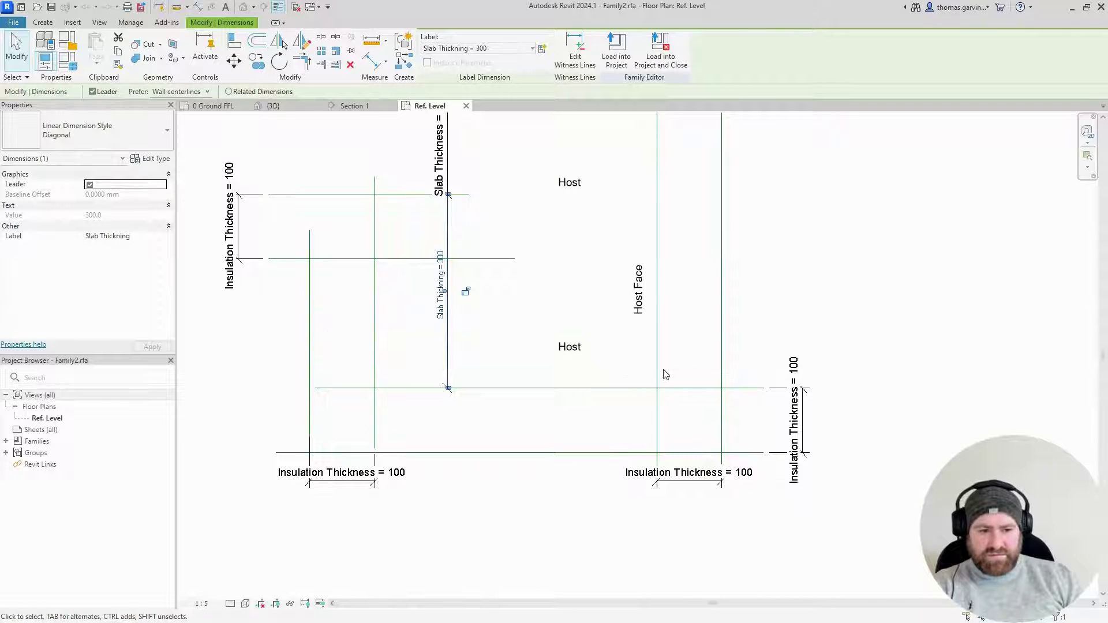
Add an aligned dimension between the Host Face and the inner insulation reference plane, placed below the profile.
click(196, 7)
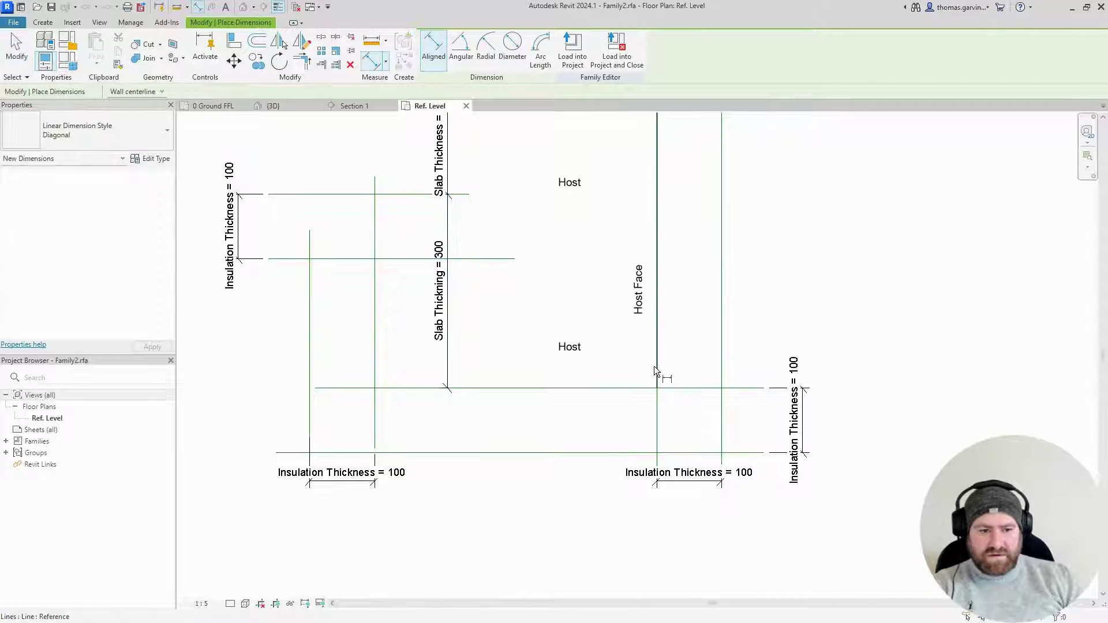
click(656, 431)
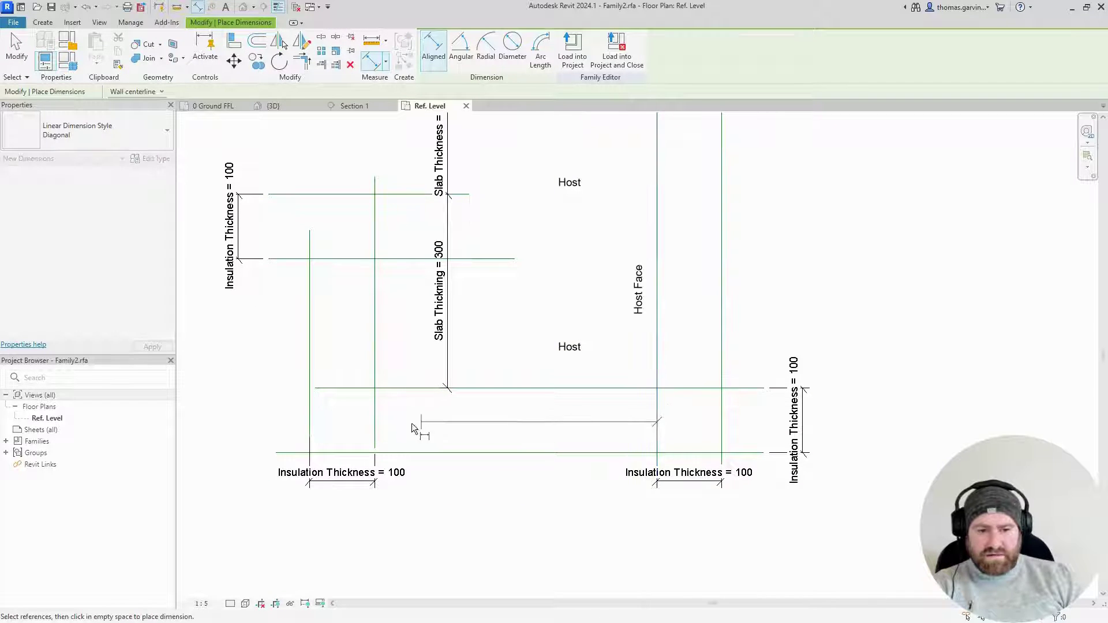
click(375, 425)
scroll(527, 489, down, 3)
click(584, 434)
key(Escape)
key(Escape)
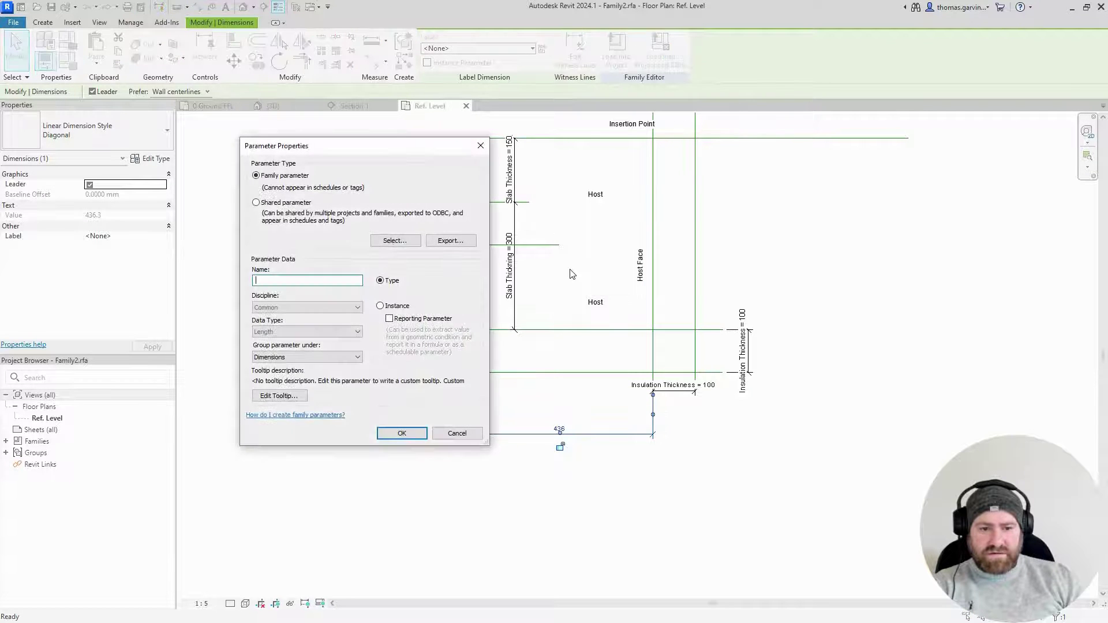
Label the new horizontal dimension with a family type parameter named Slab Thickening Width.
text(Slab Thickening Width)
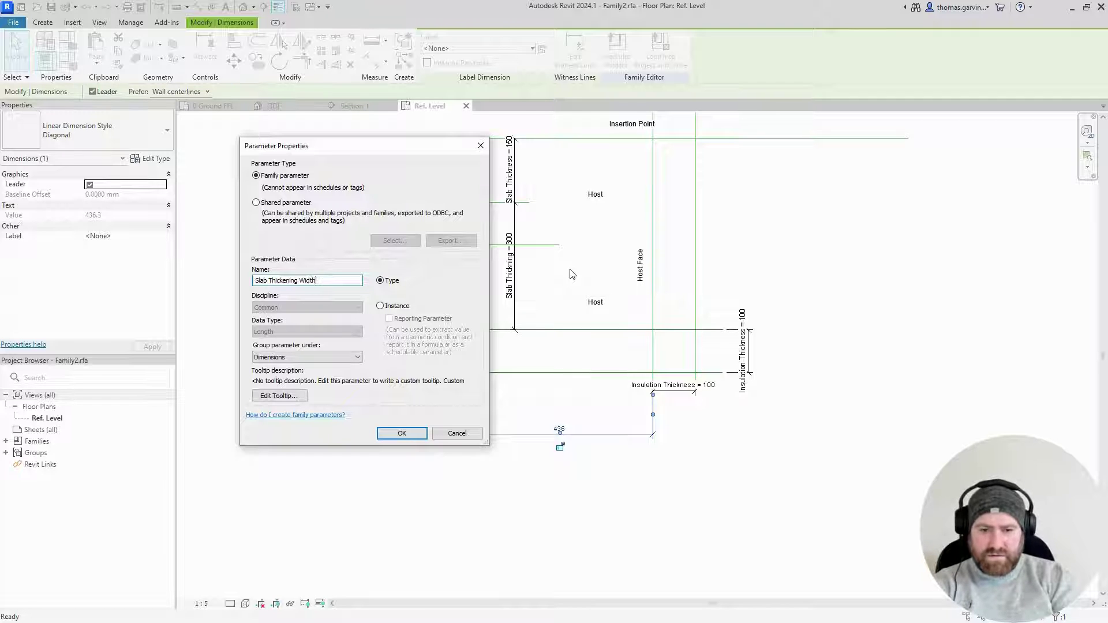
key(Return)
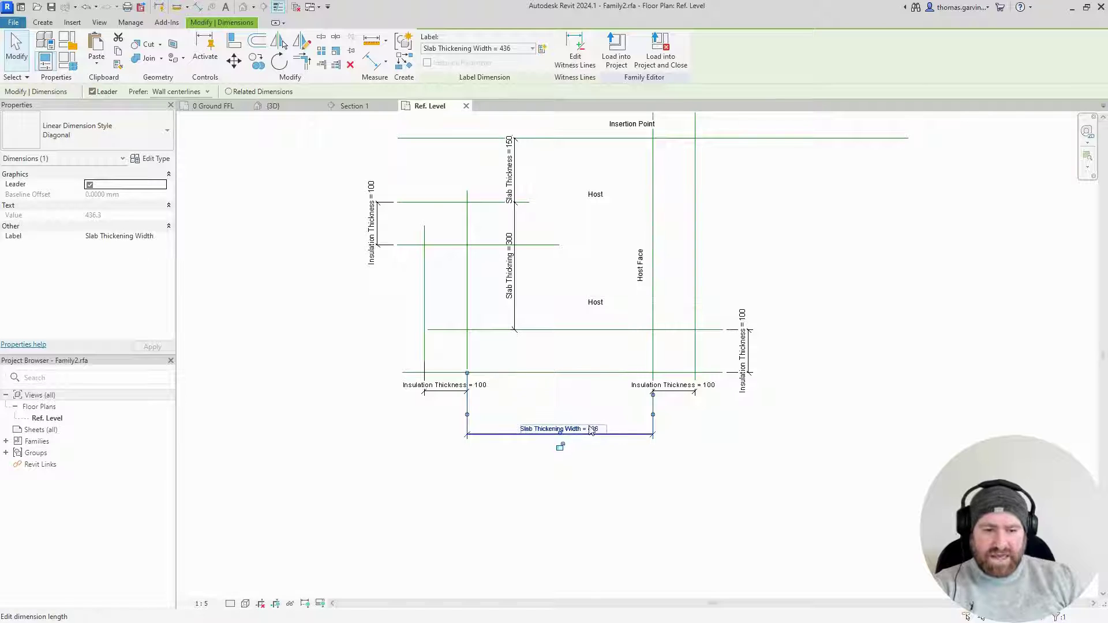
key(Escape)
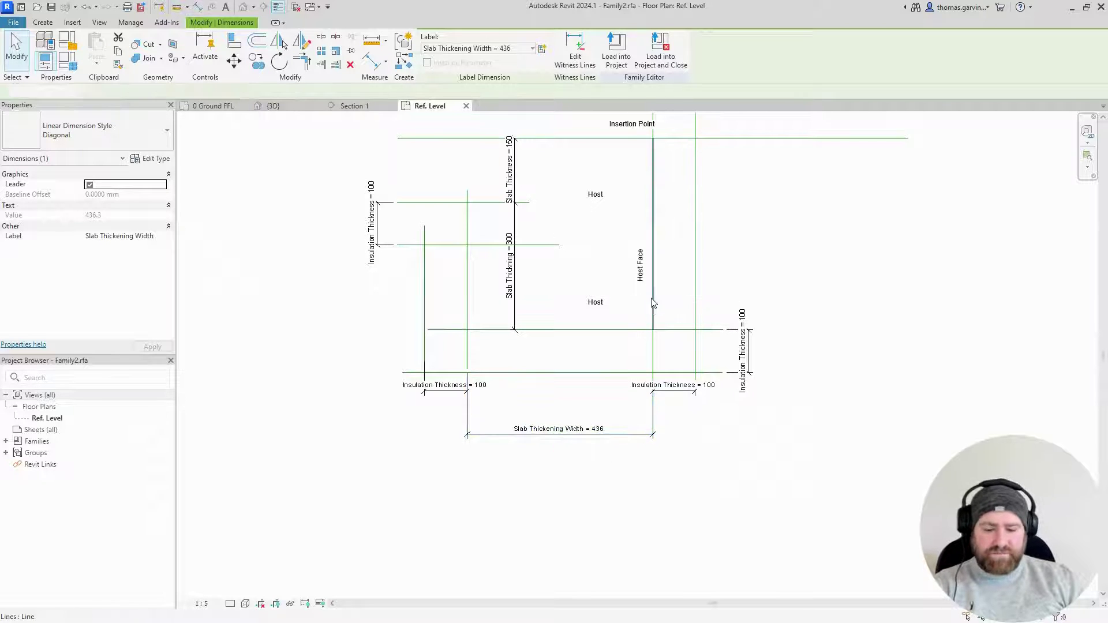
key(Escape)
Load the edited Family2 into the project, replacing the existing version, and close the family without saving.
click(478, 50)
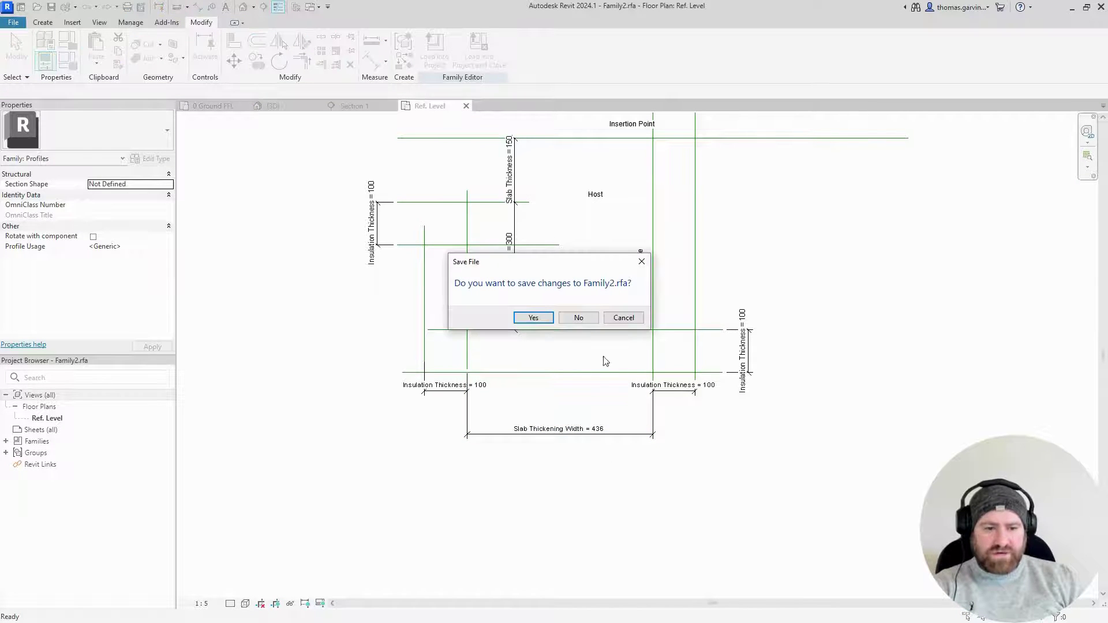
click(578, 318)
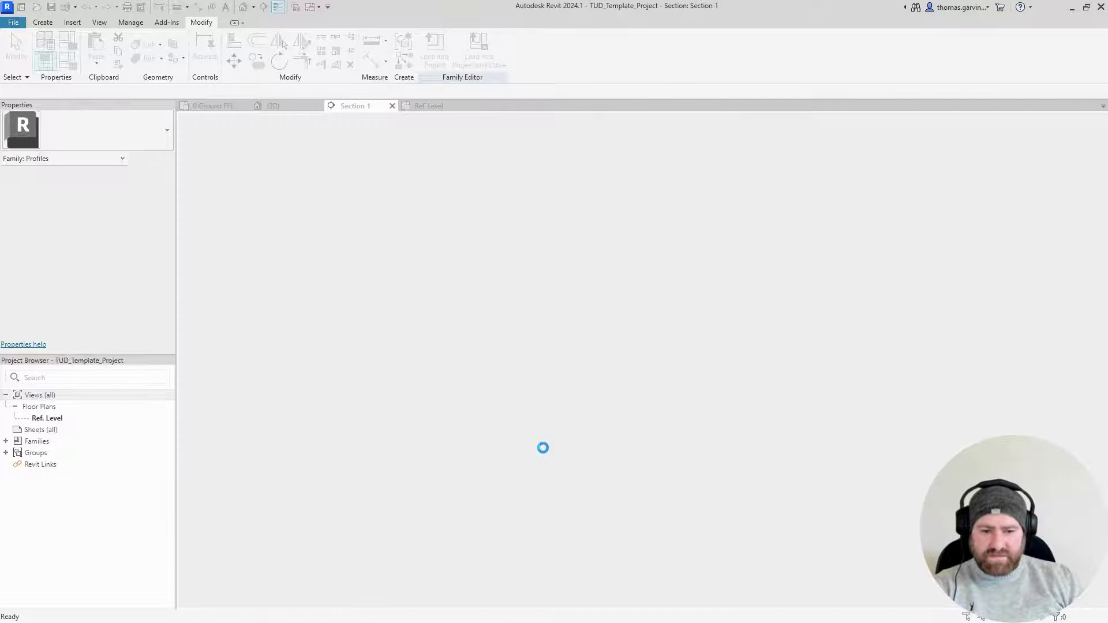
key(Return)
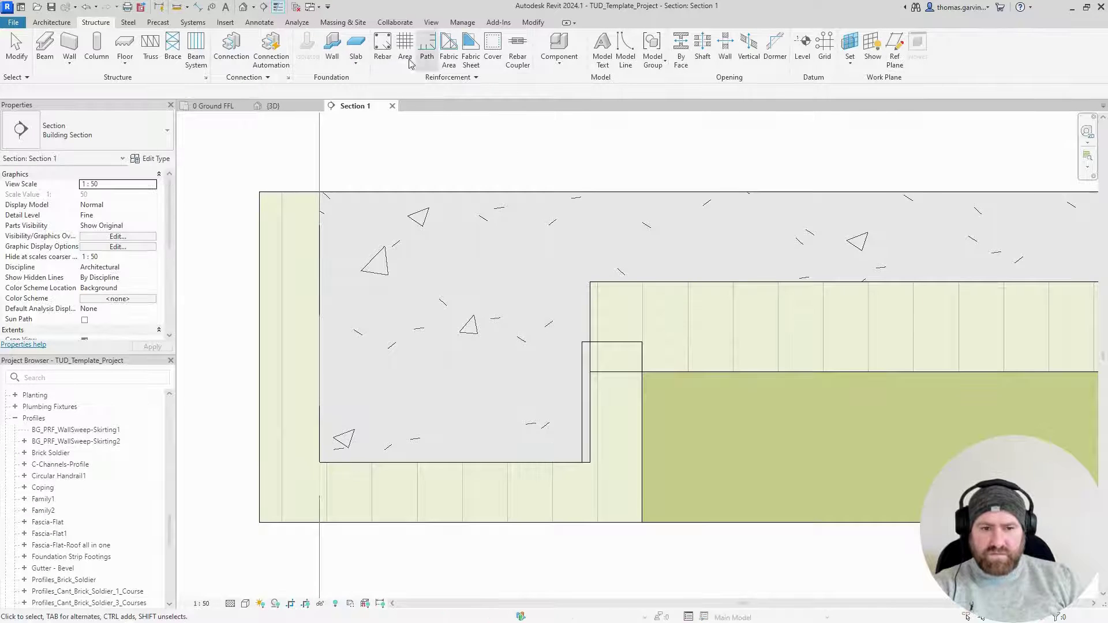
Check the width of the slab thickening in Section 1 with an aligned dimension, without placing it.
click(198, 7)
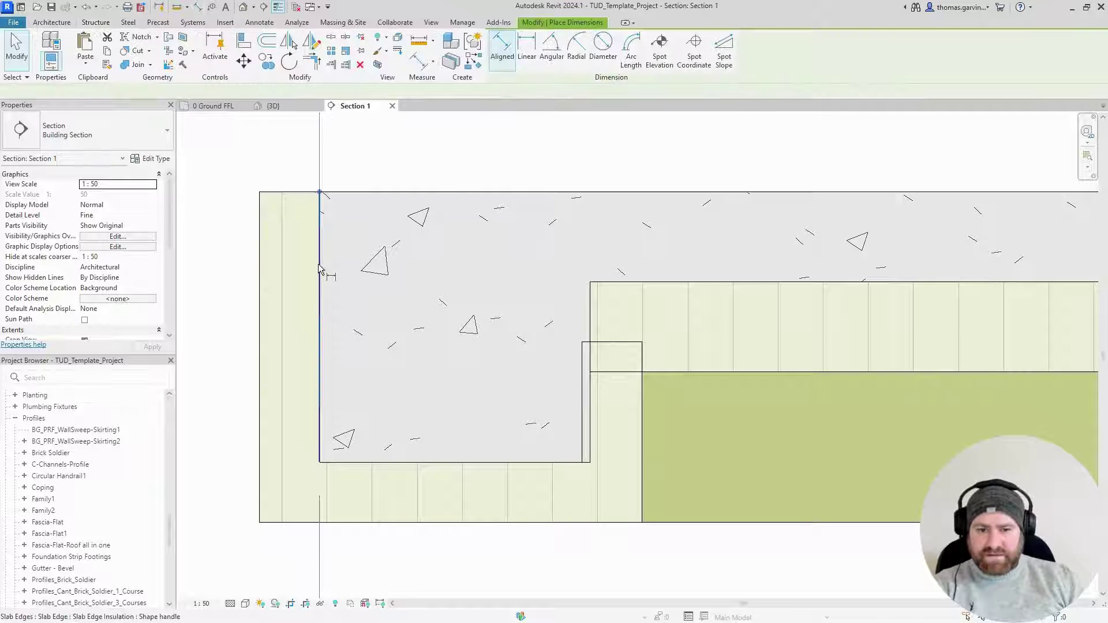
click(319, 270)
click(590, 303)
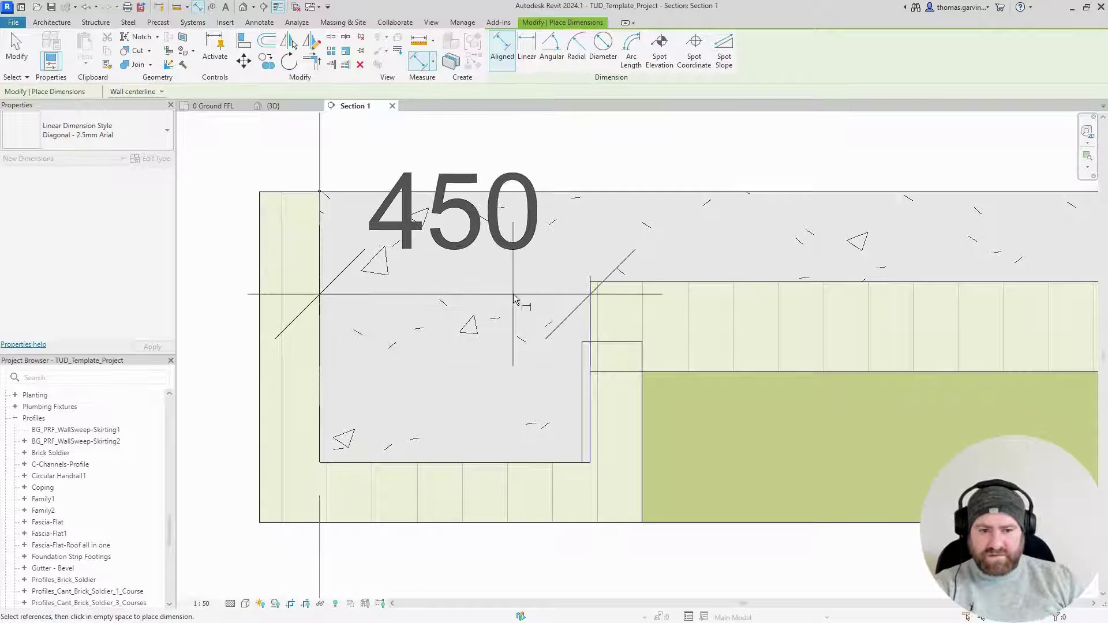
key(Escape)
key(Escape)
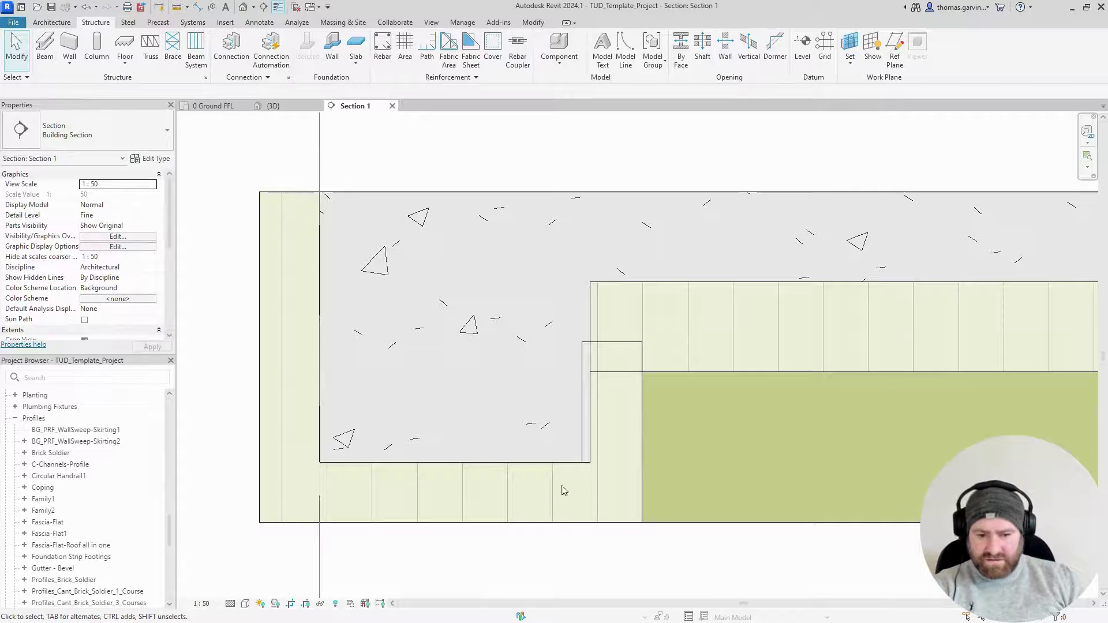
Set the Slab Thickening Width of the Family2 profile type to 450.
click(635, 475)
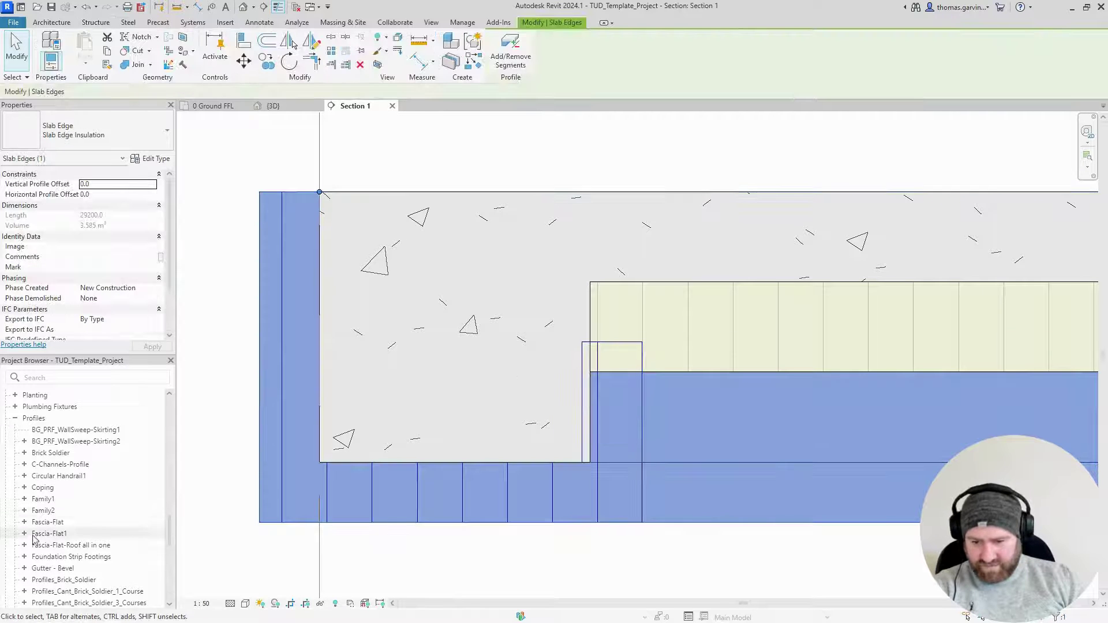
key(Escape)
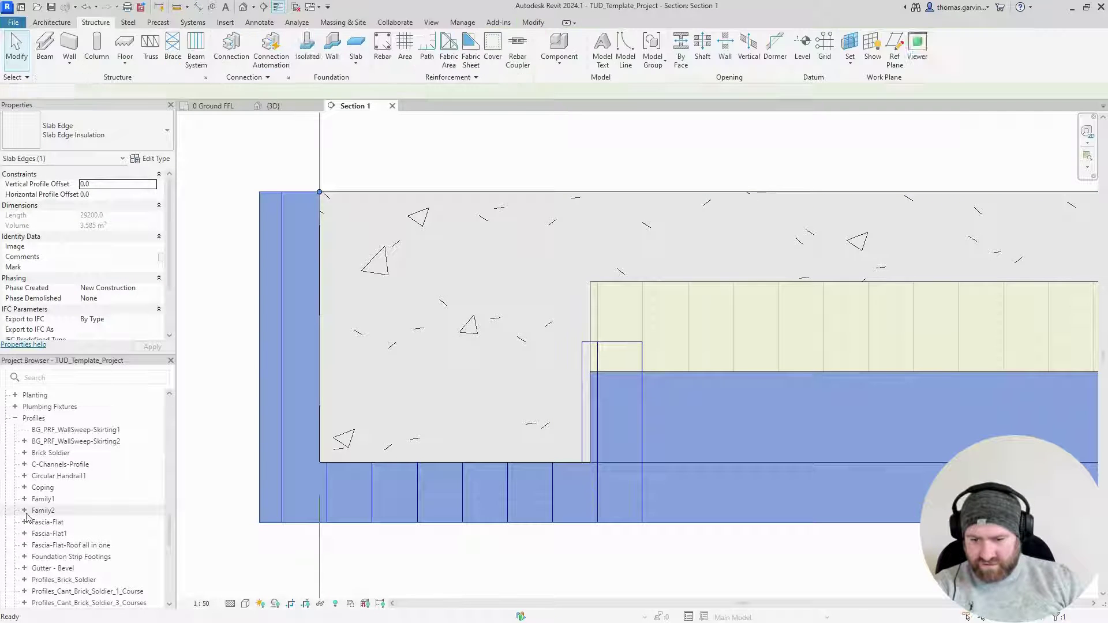
click(24, 510)
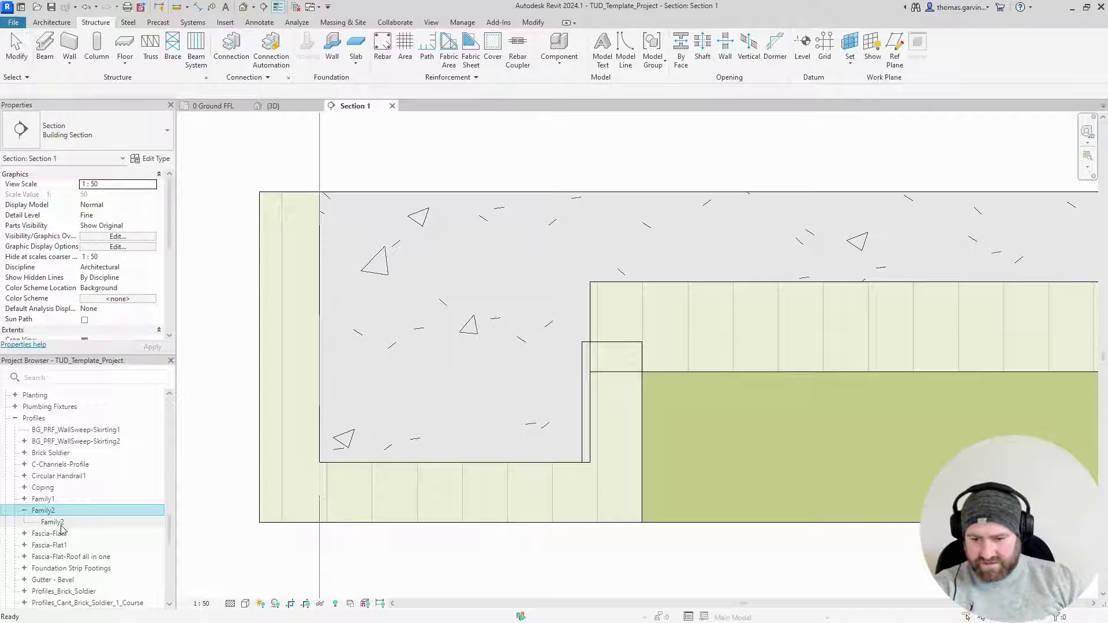
double_click(53, 522)
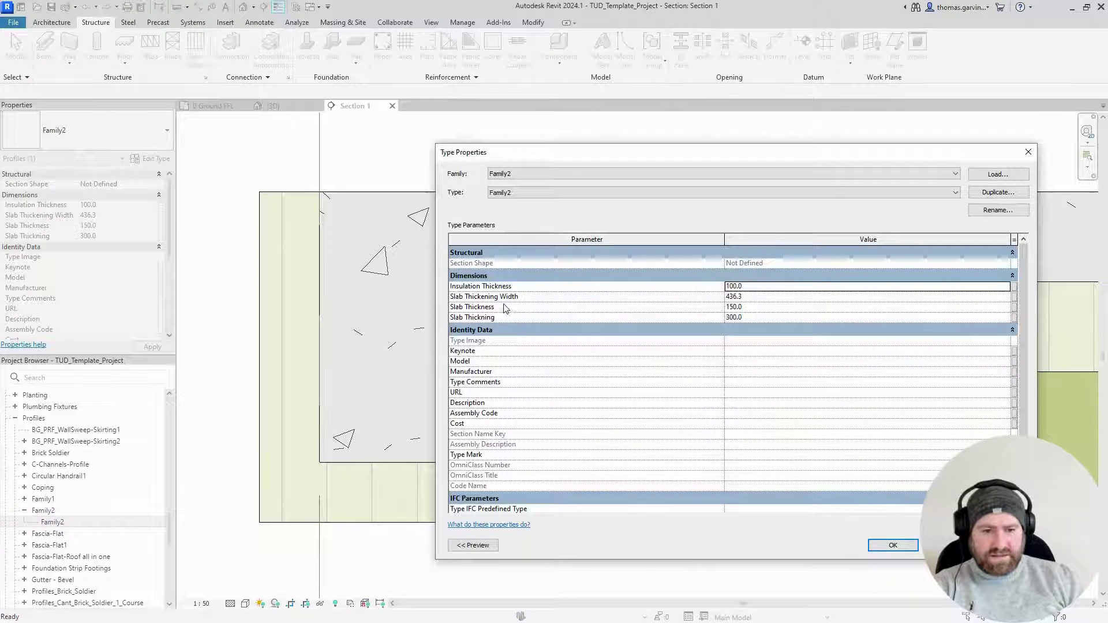
click(782, 296)
text(450)
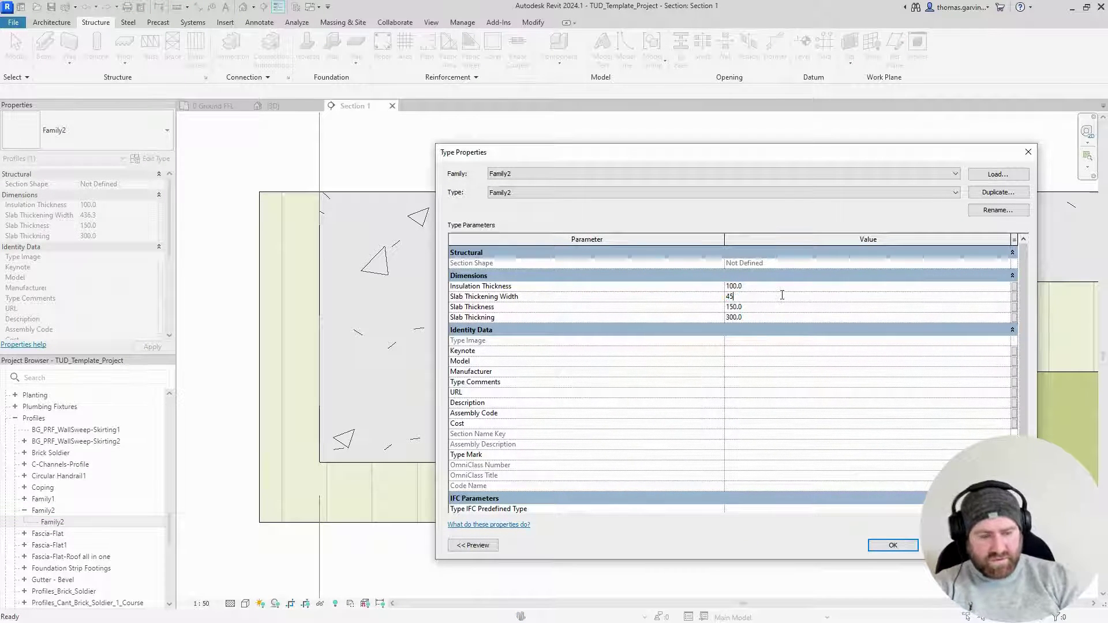
click(903, 546)
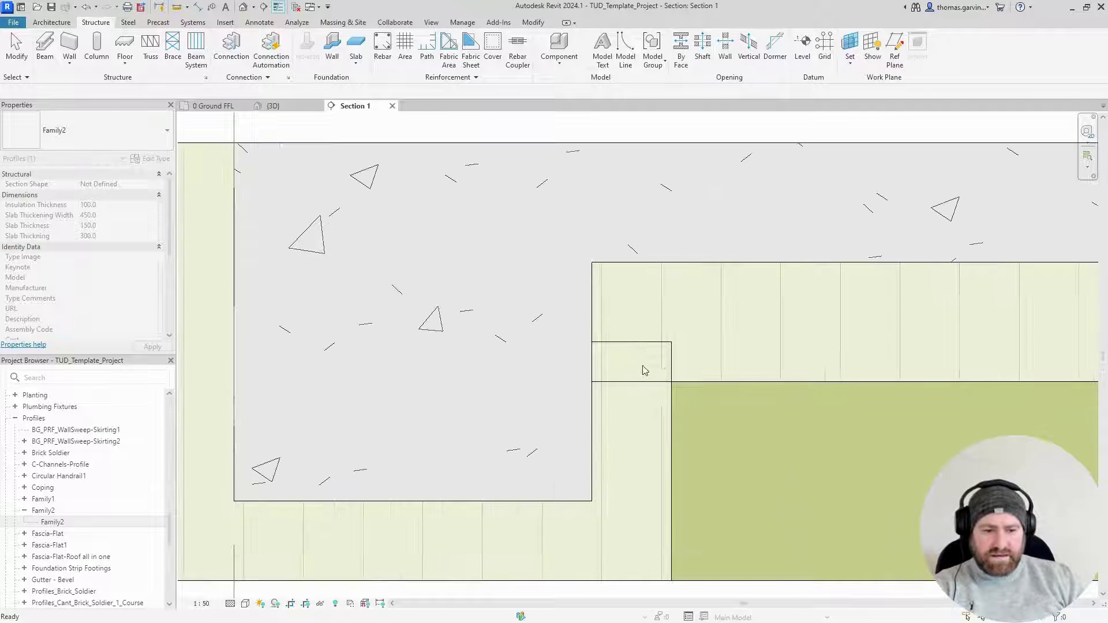
key(Escape)
Join the Insulation 150 floor with the slab edge insulation in Section 1.
scroll(571, 345, down, 2)
middle_drag(487, 334, 554, 331)
scroll(553, 331, down, 1)
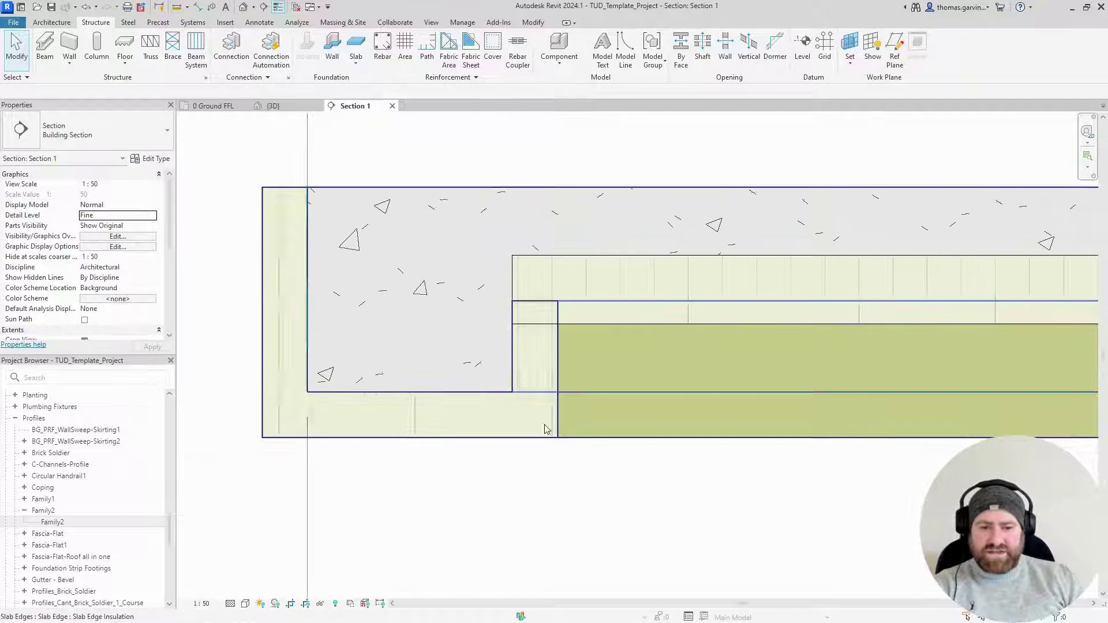
click(652, 323)
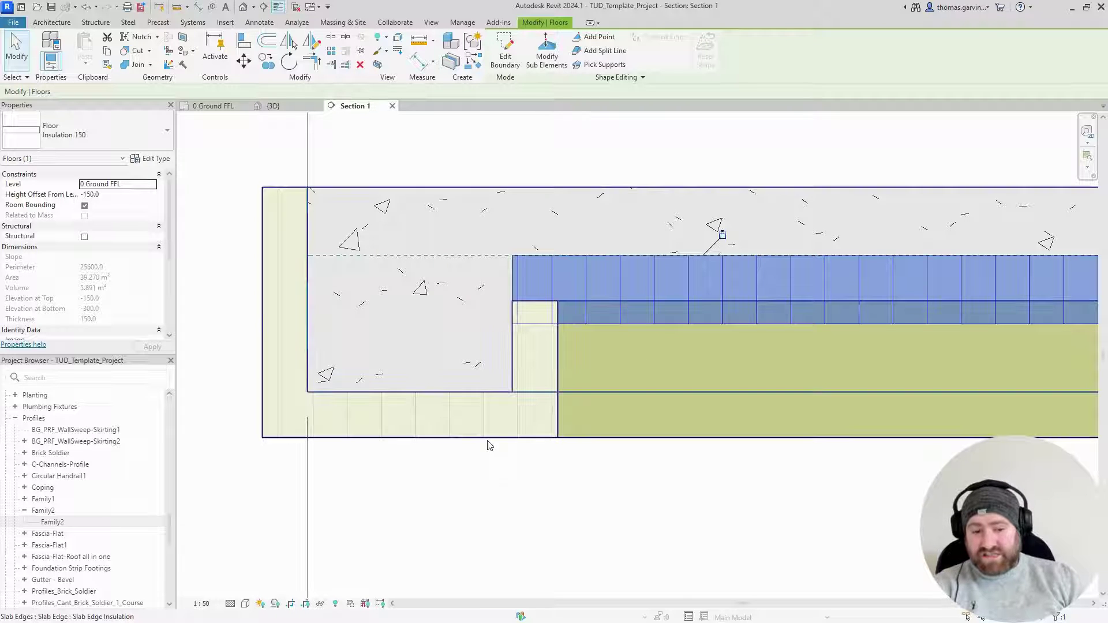
click(136, 65)
click(560, 361)
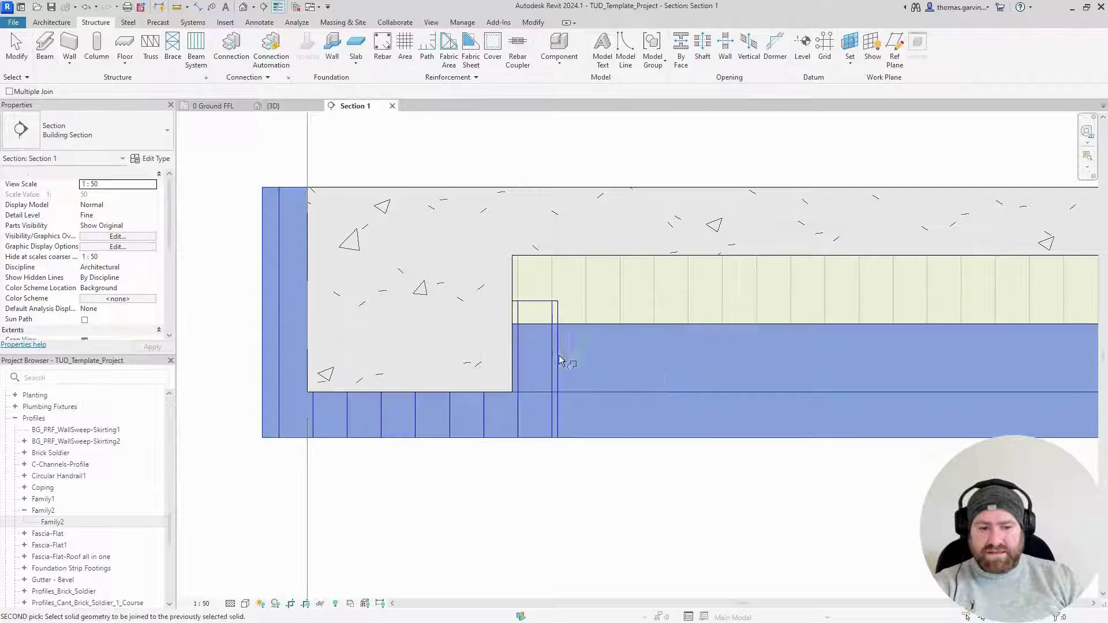
click(635, 321)
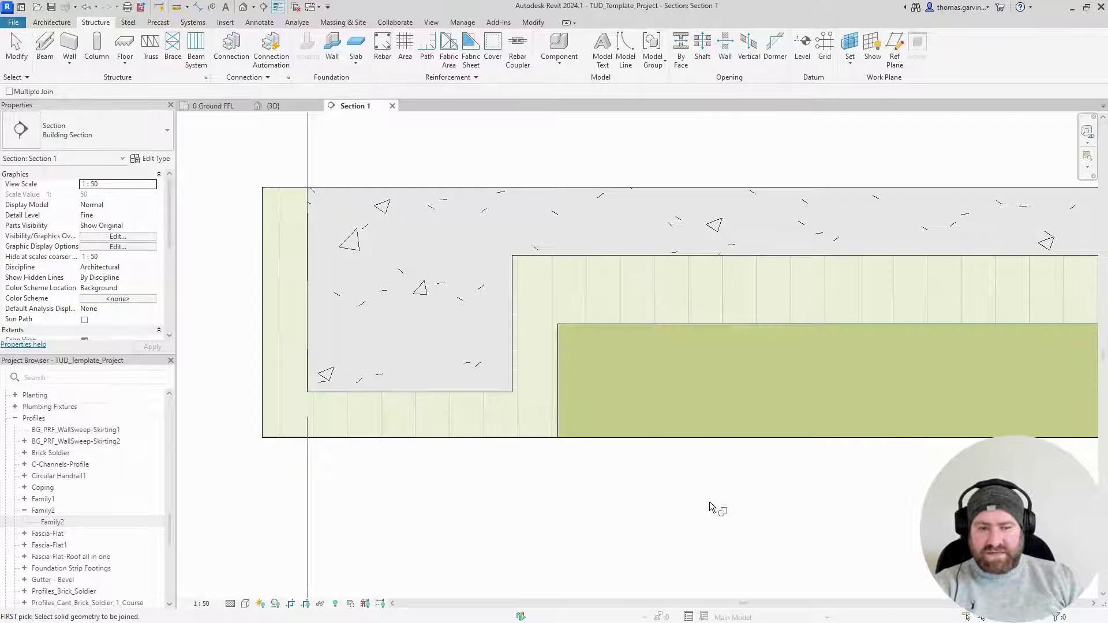
key(Escape)
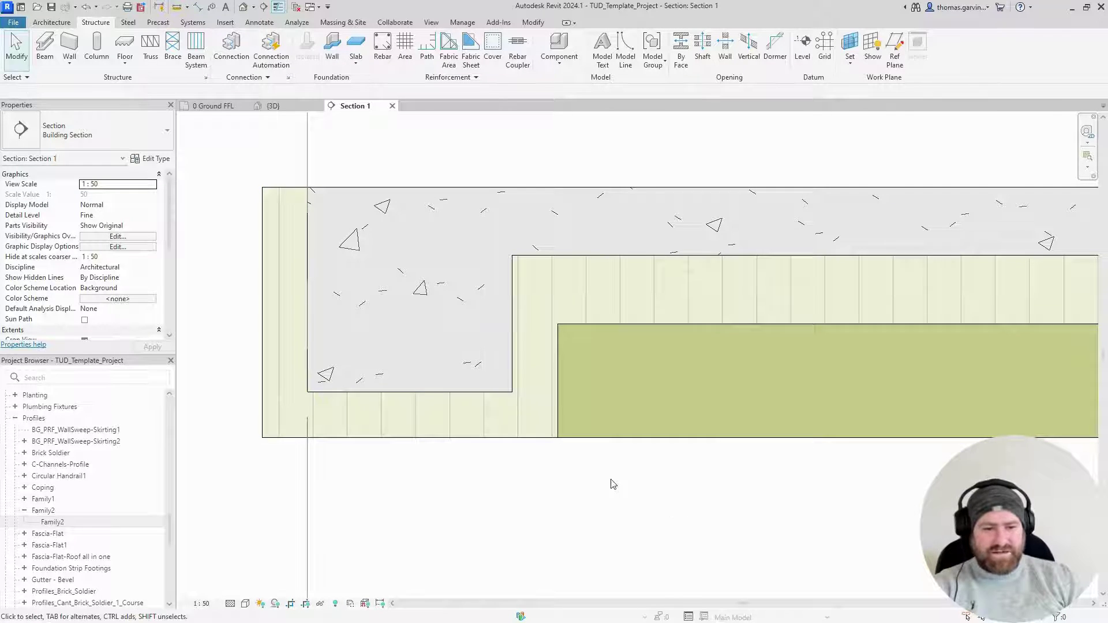
Switch off thin lines to display the section with its true line weights.
scroll(611, 481, down, 2)
key(t)
key(l)
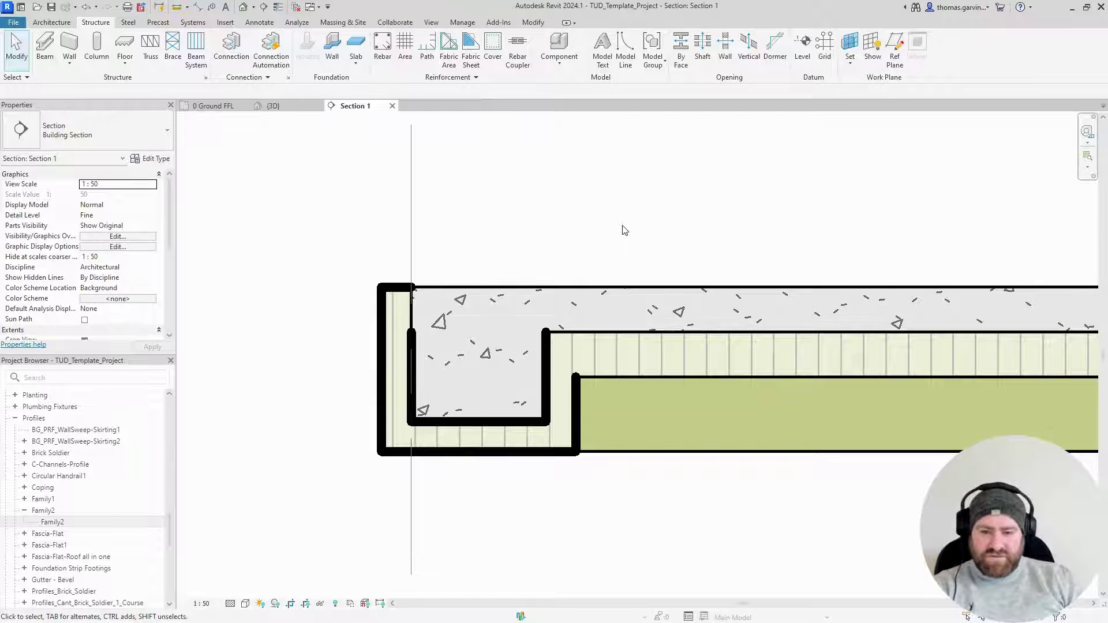
In Section 1's visibility/graphic overrides, set the cut line weight of the Floors subcategory Slab Edges to 2 and apply it.
click(95, 236)
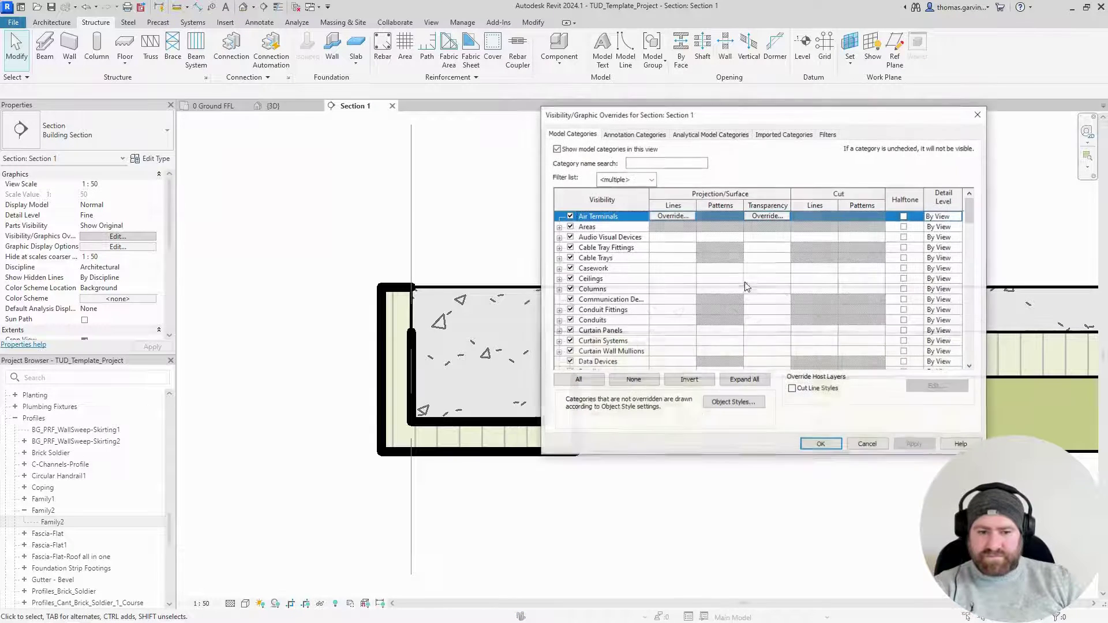
drag(693, 118, 757, 119)
scroll(692, 288, down, 6)
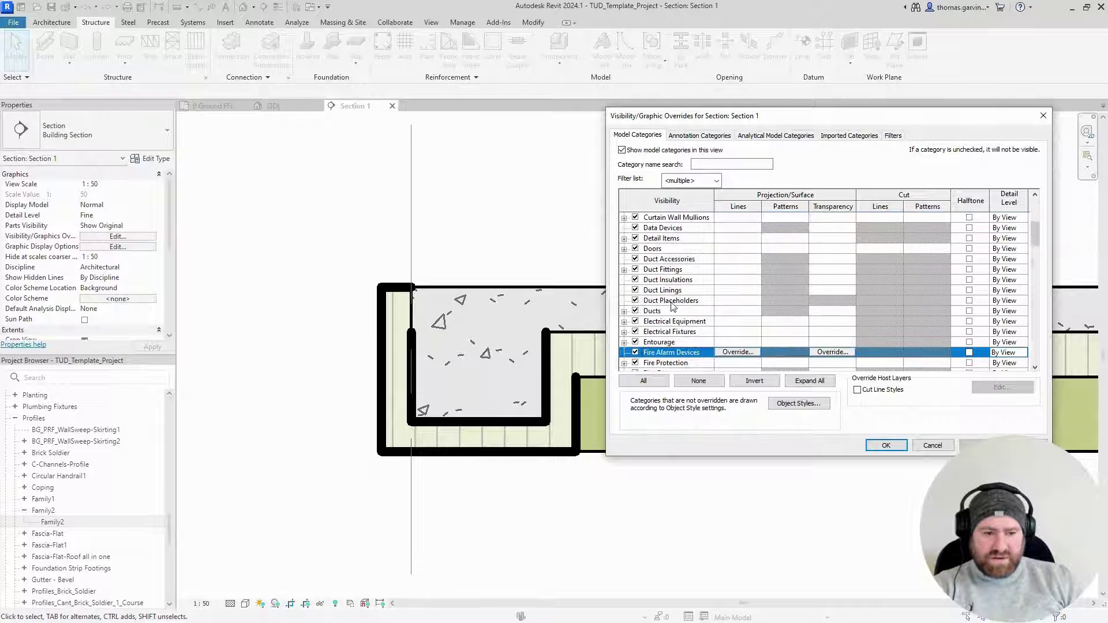
click(662, 342)
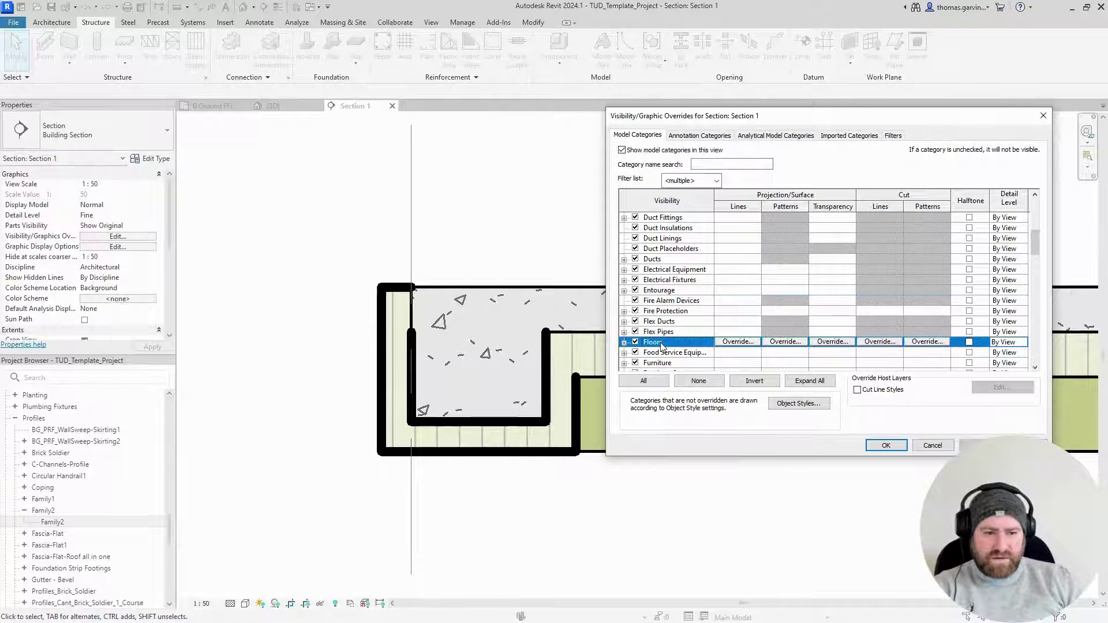
click(624, 342)
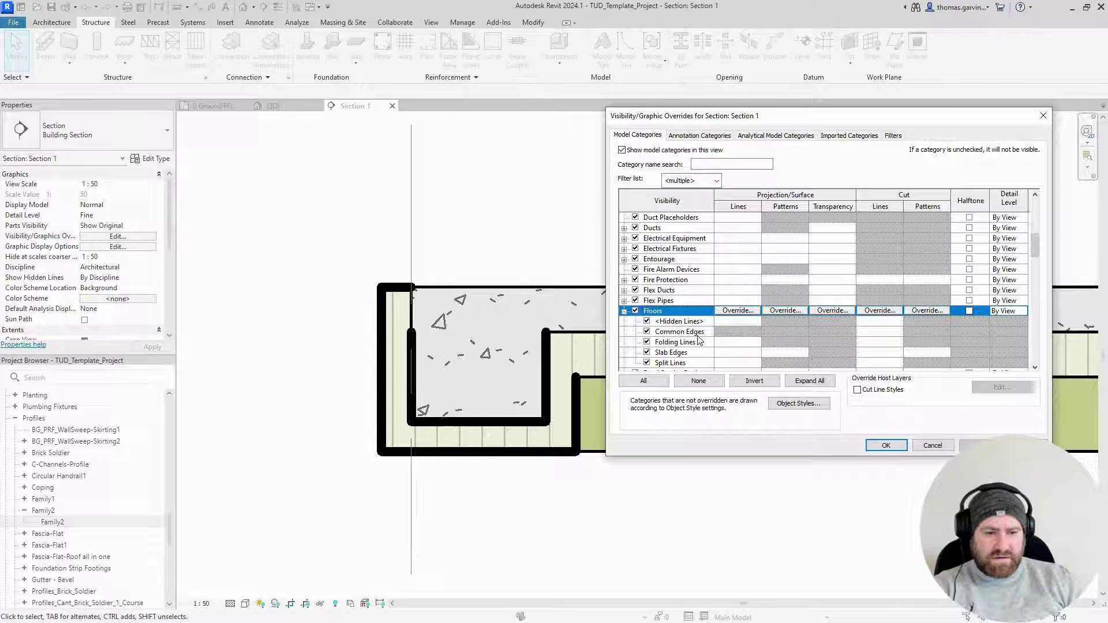
scroll(684, 343, down, 2)
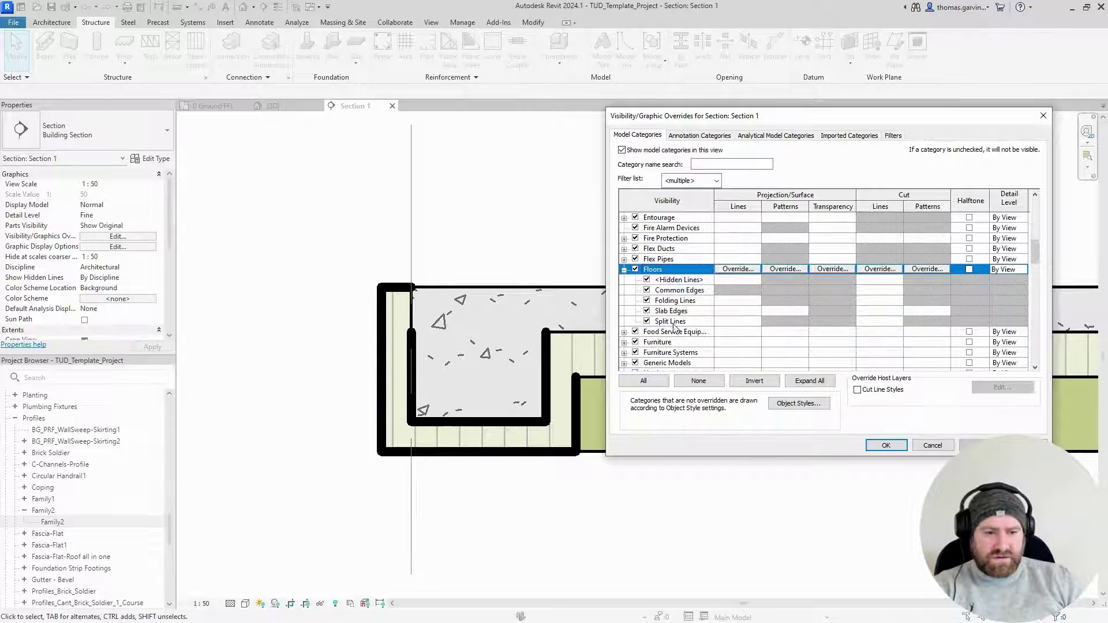
click(695, 312)
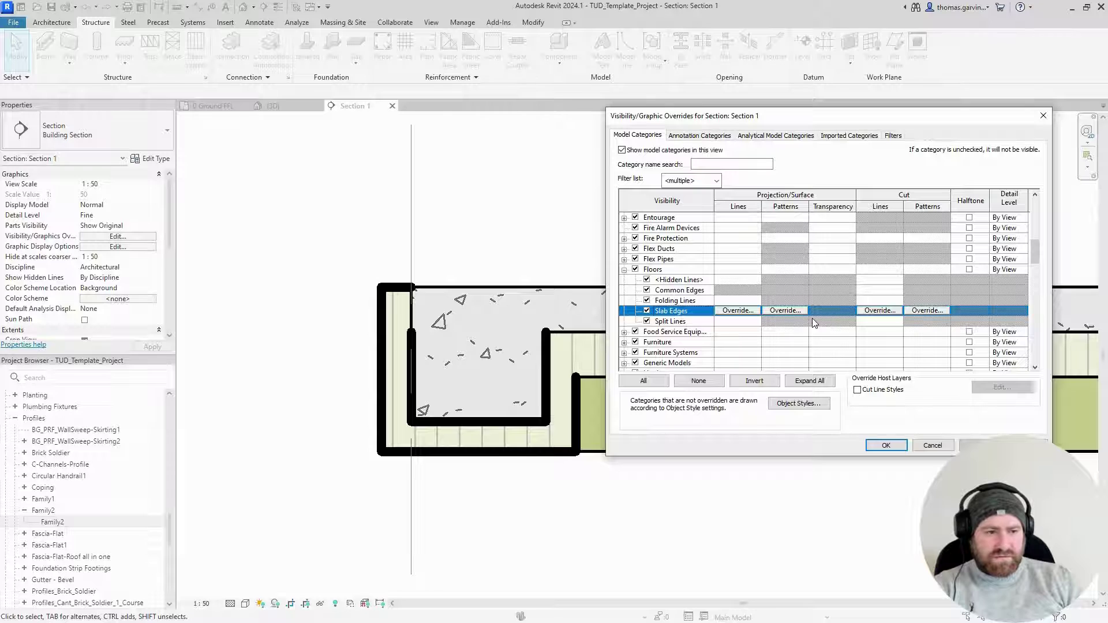
click(891, 312)
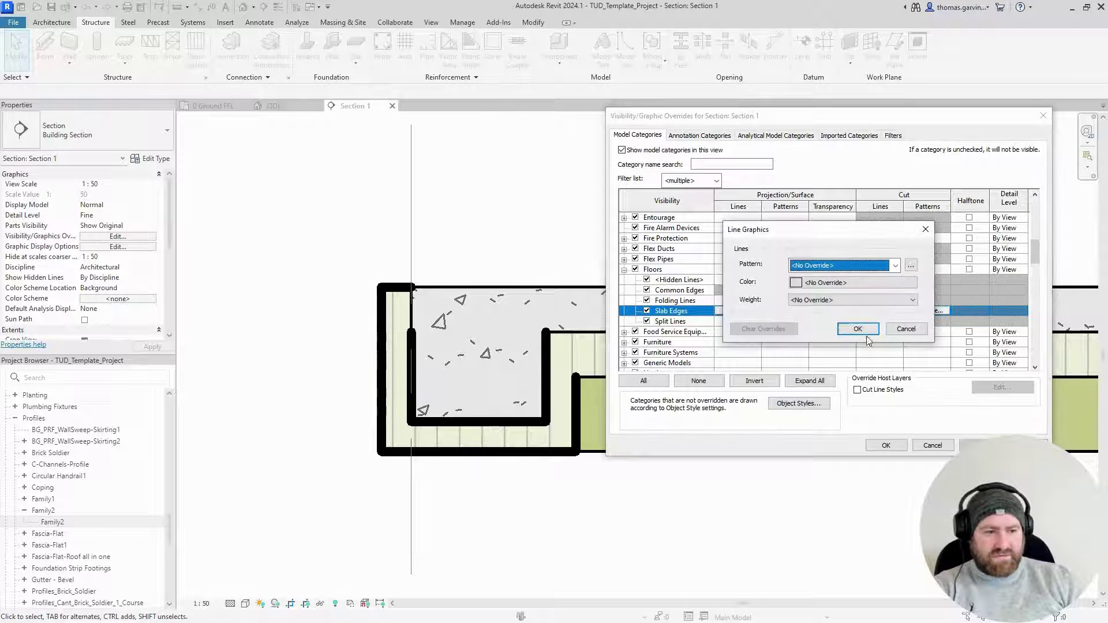
click(823, 301)
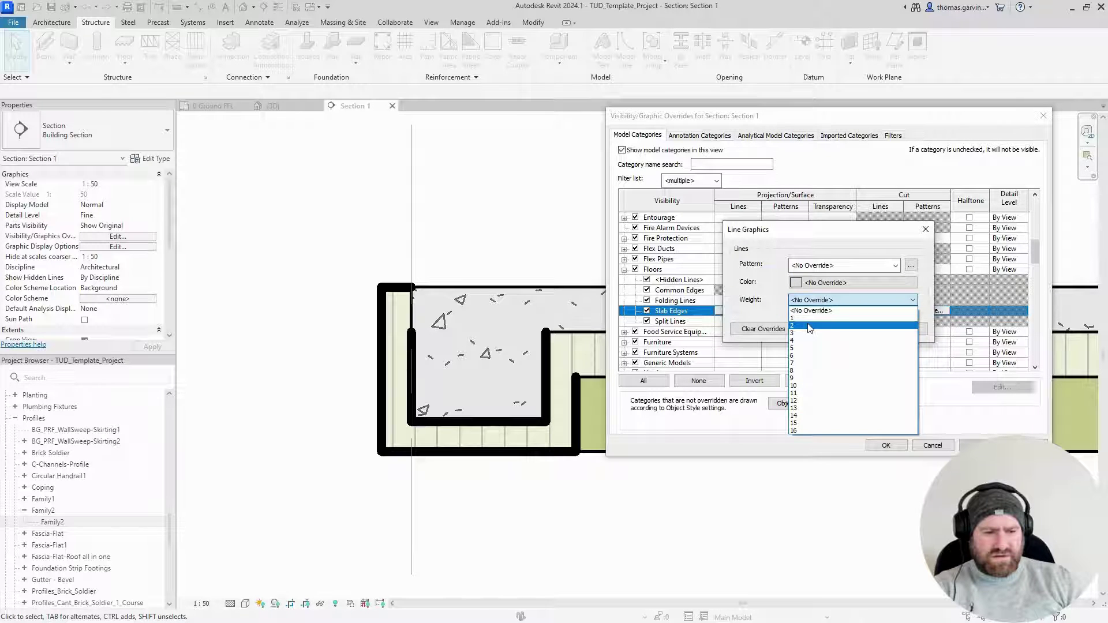
click(809, 327)
click(855, 330)
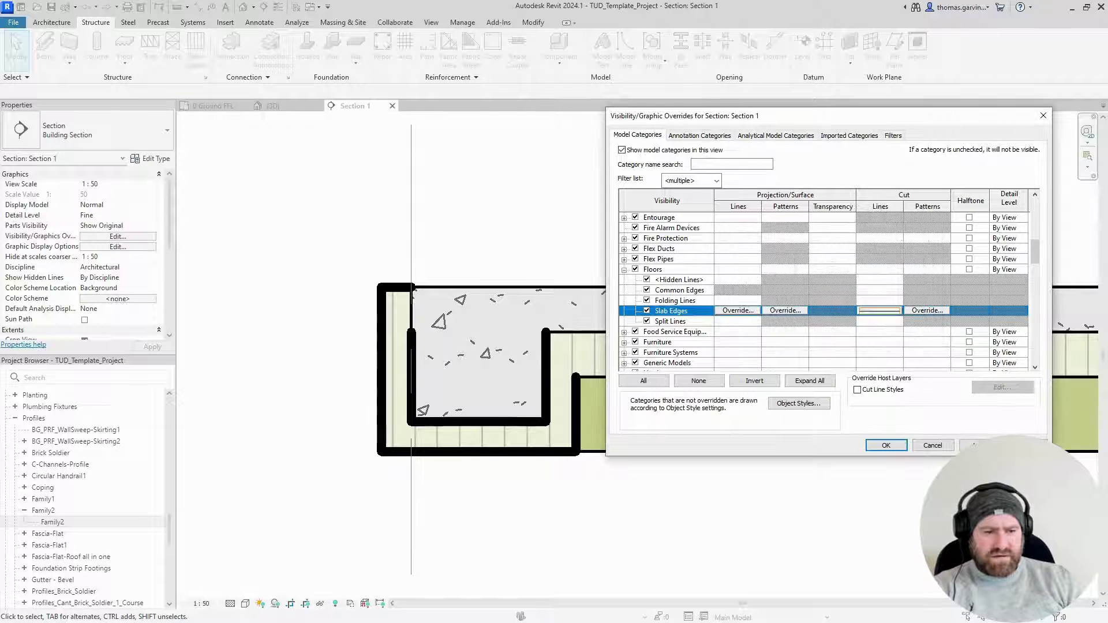
click(974, 445)
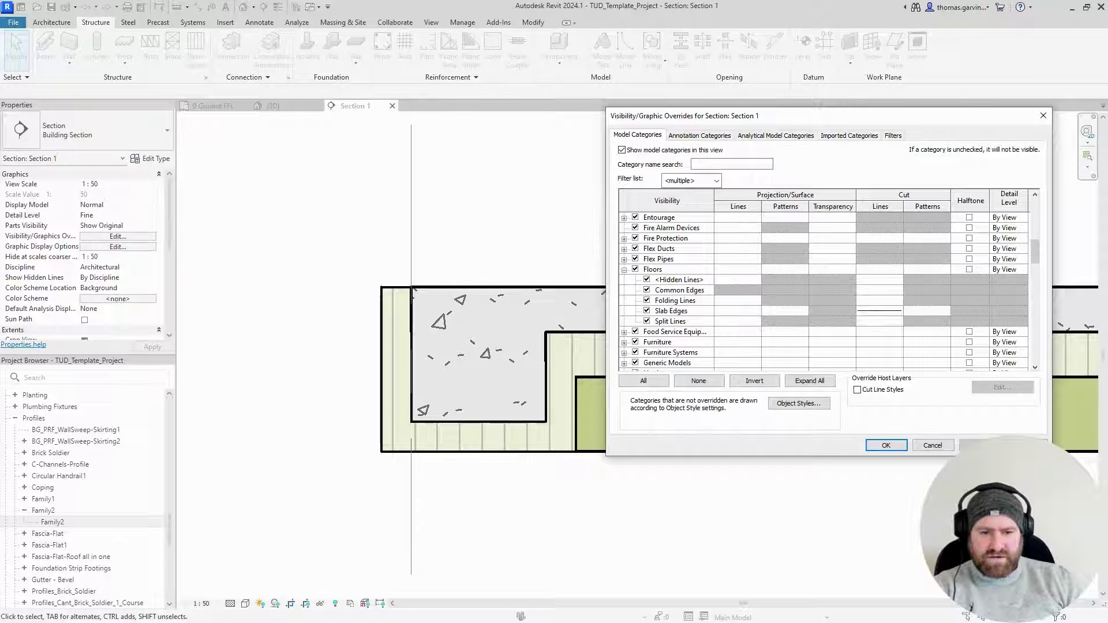
Change the Slab Edges cut line weight override to 4 and accept the view's graphic overrides.
click(886, 317)
click(883, 313)
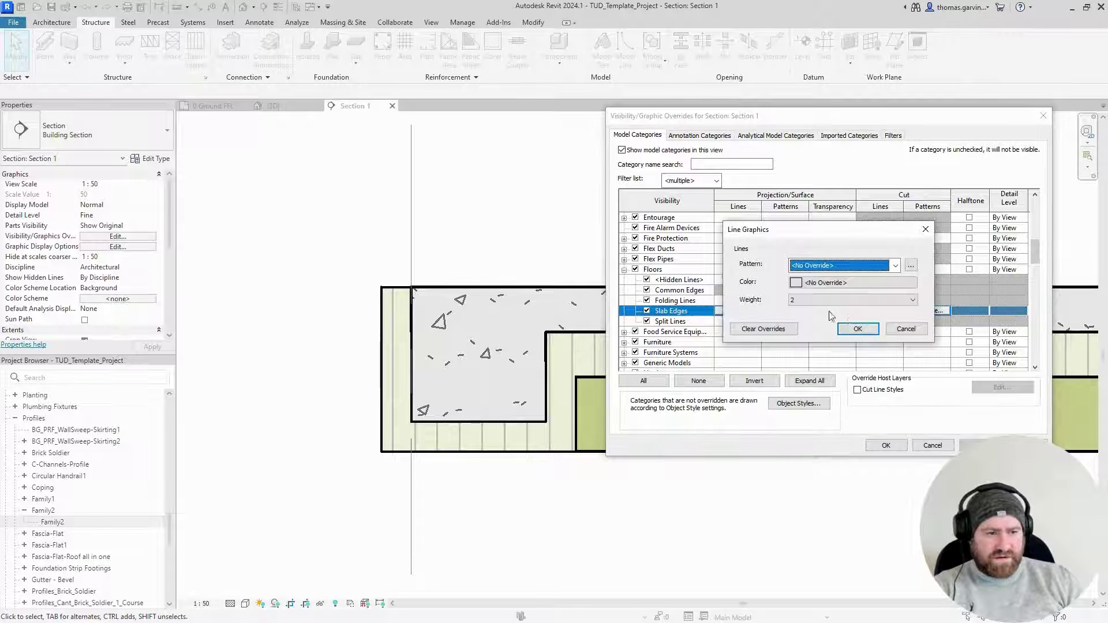
click(817, 299)
click(819, 341)
click(856, 328)
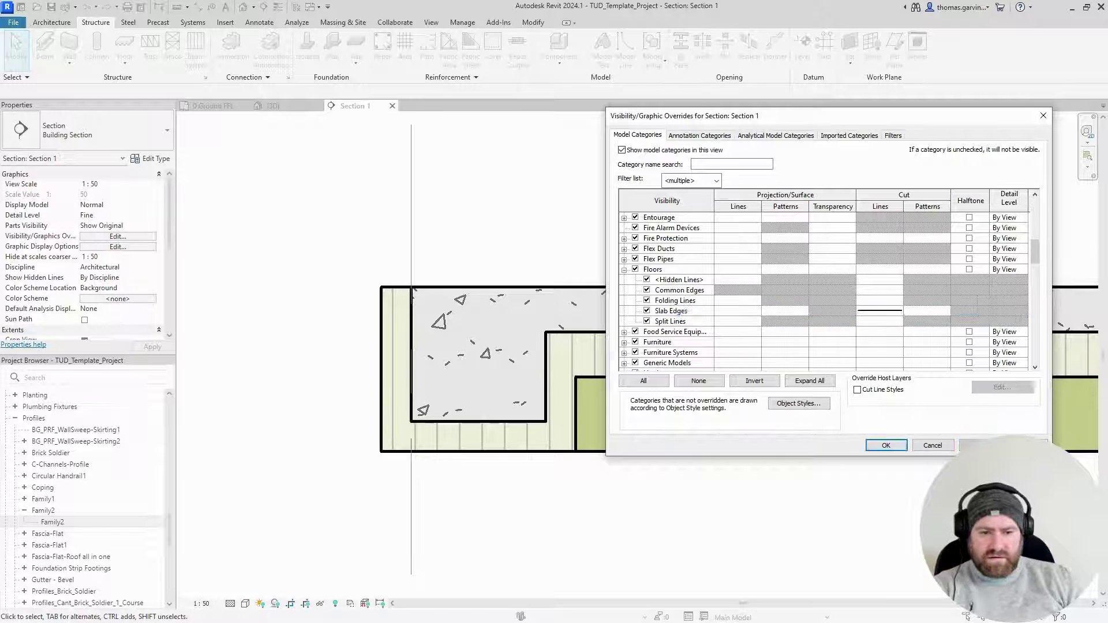
click(887, 446)
Remove the surface foreground pattern from the slab edge insulation's Insulation, Rigid material by choosing <No pattern>, and accept the changes.
scroll(843, 477, down, 4)
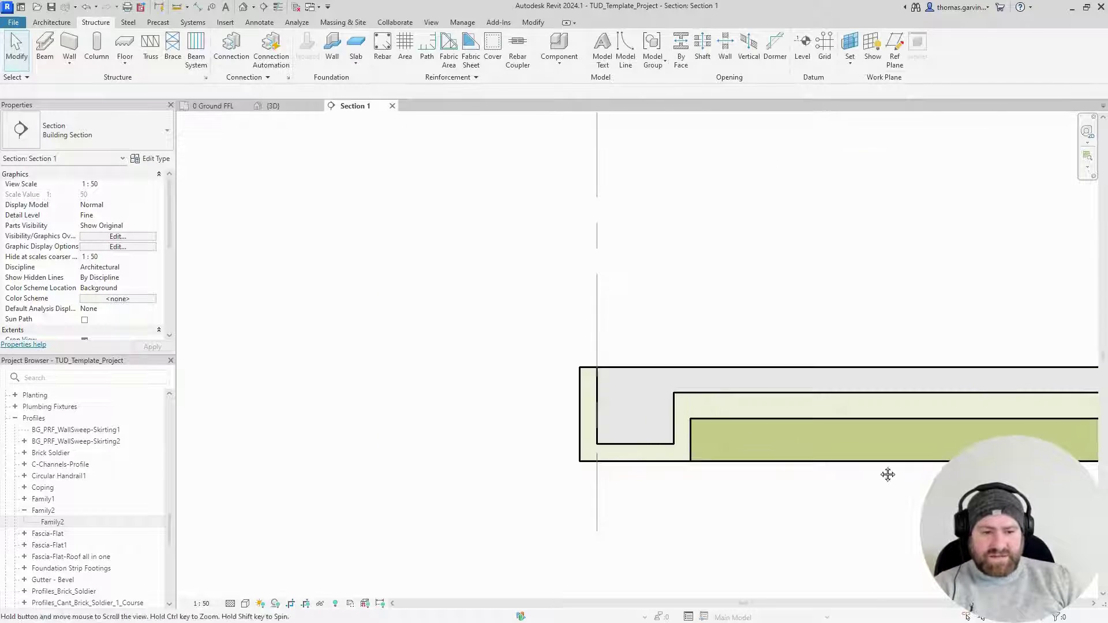
middle_drag(842, 477, 707, 447)
scroll(708, 448, down, 1)
scroll(447, 435, up, 5)
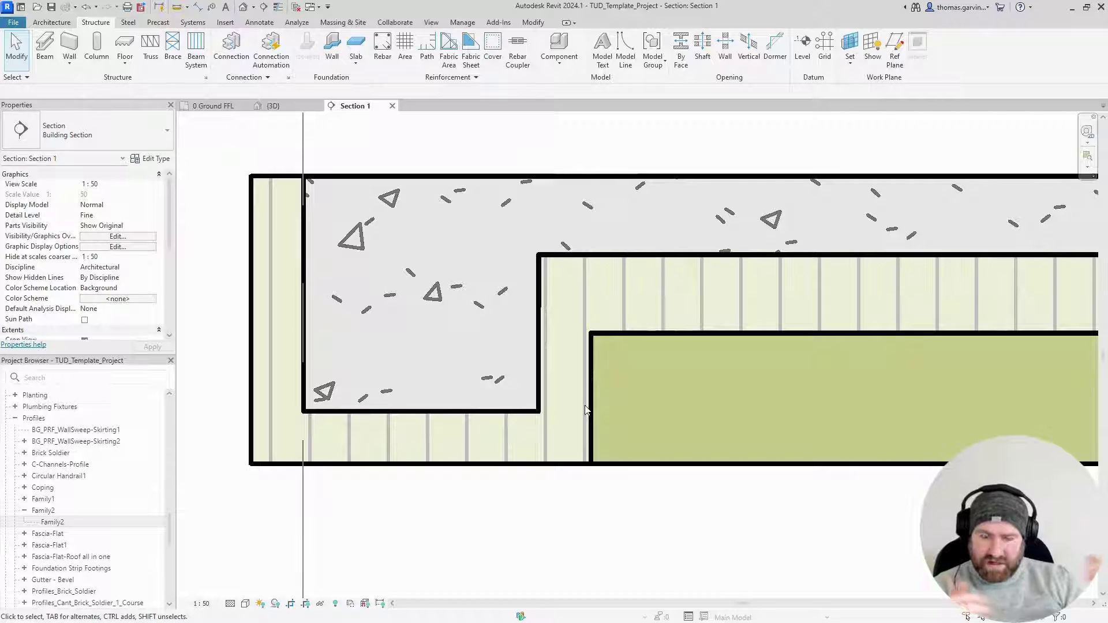
scroll(586, 410, down, 3)
scroll(618, 398, down, 3)
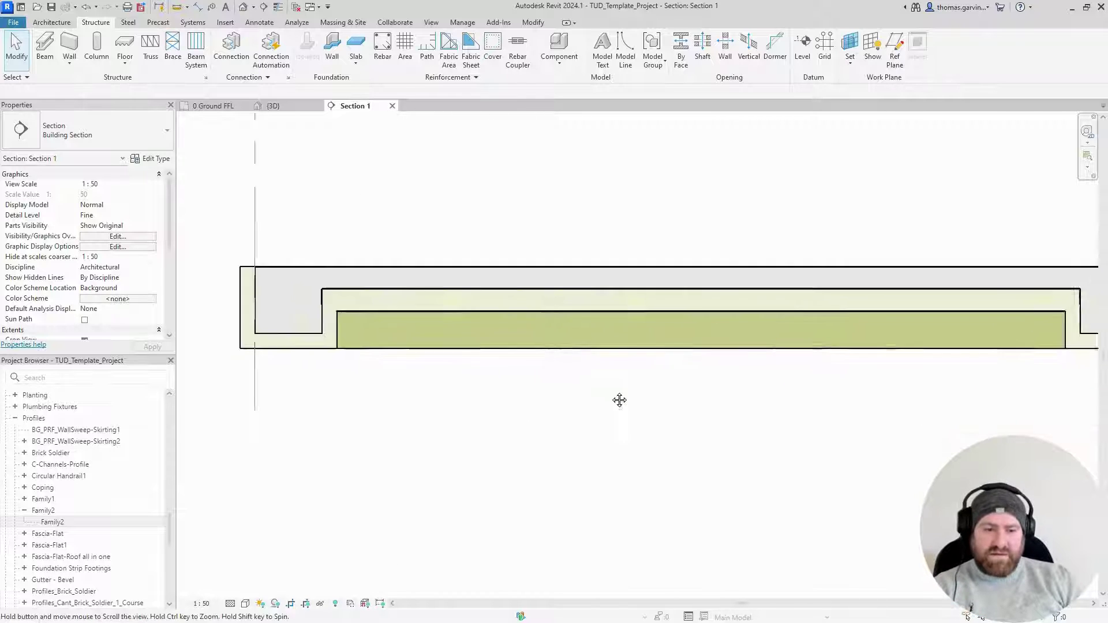
click(556, 362)
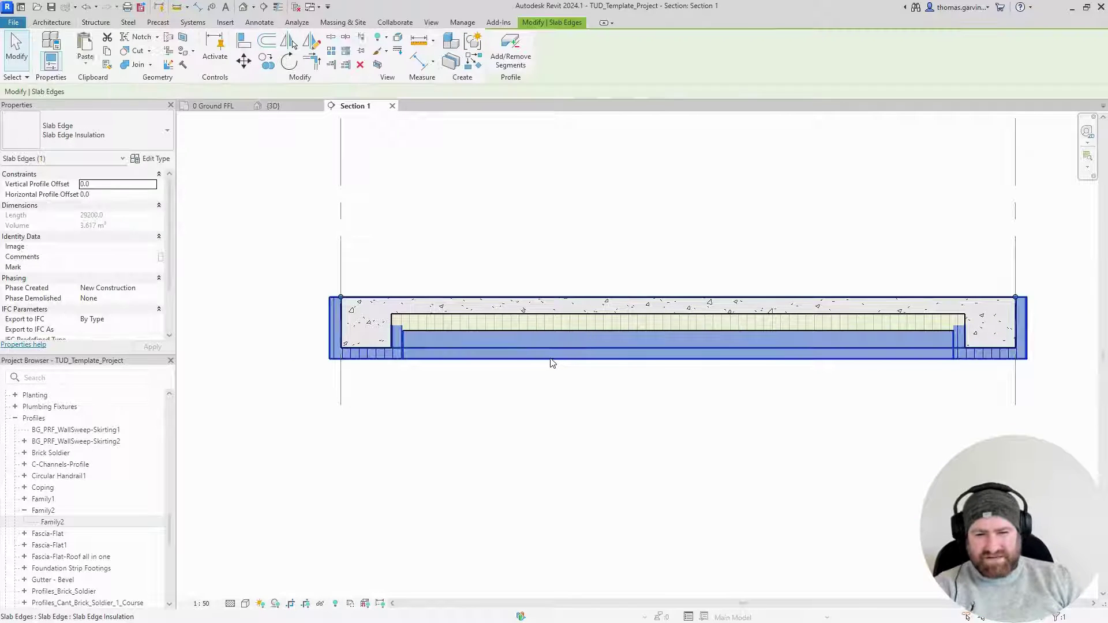
click(150, 158)
click(1014, 287)
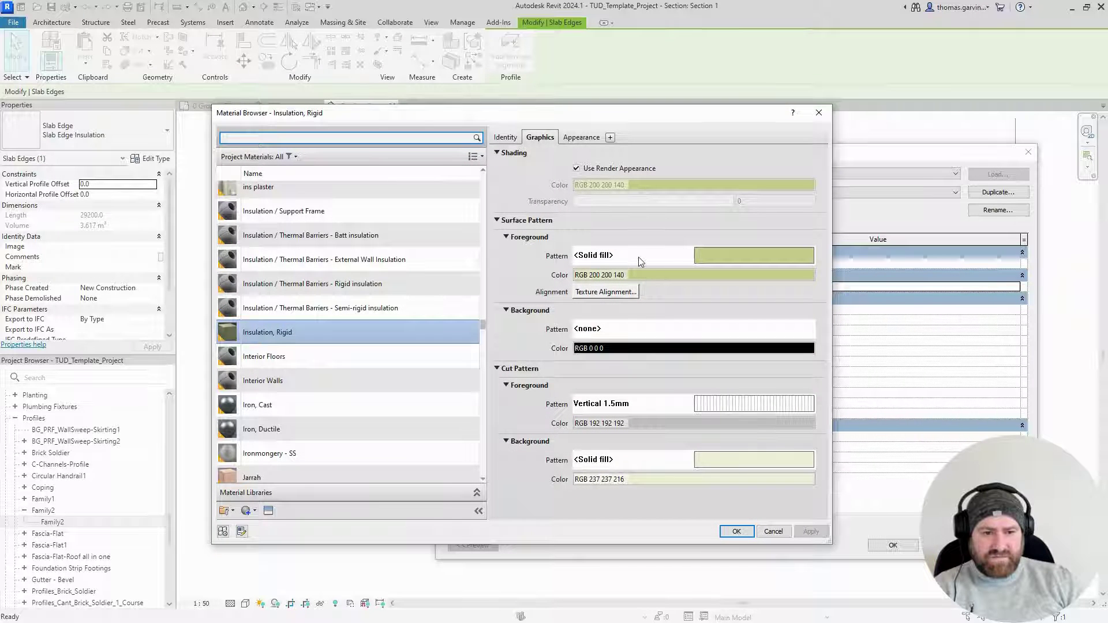
click(639, 260)
click(422, 290)
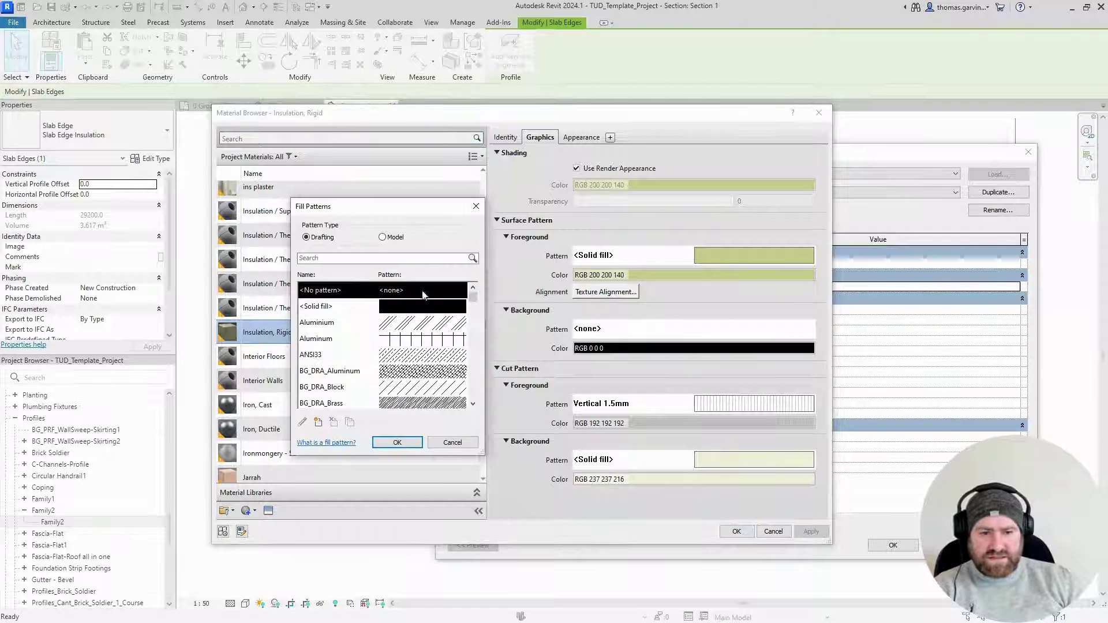
click(397, 443)
click(735, 531)
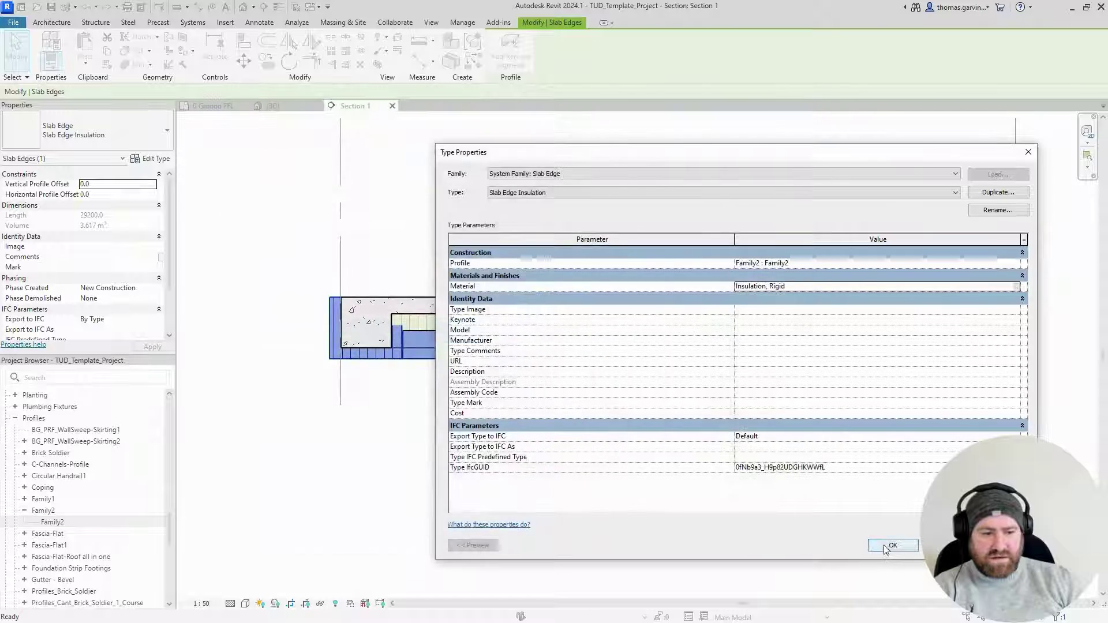
click(892, 545)
click(725, 441)
scroll(724, 440, down, 2)
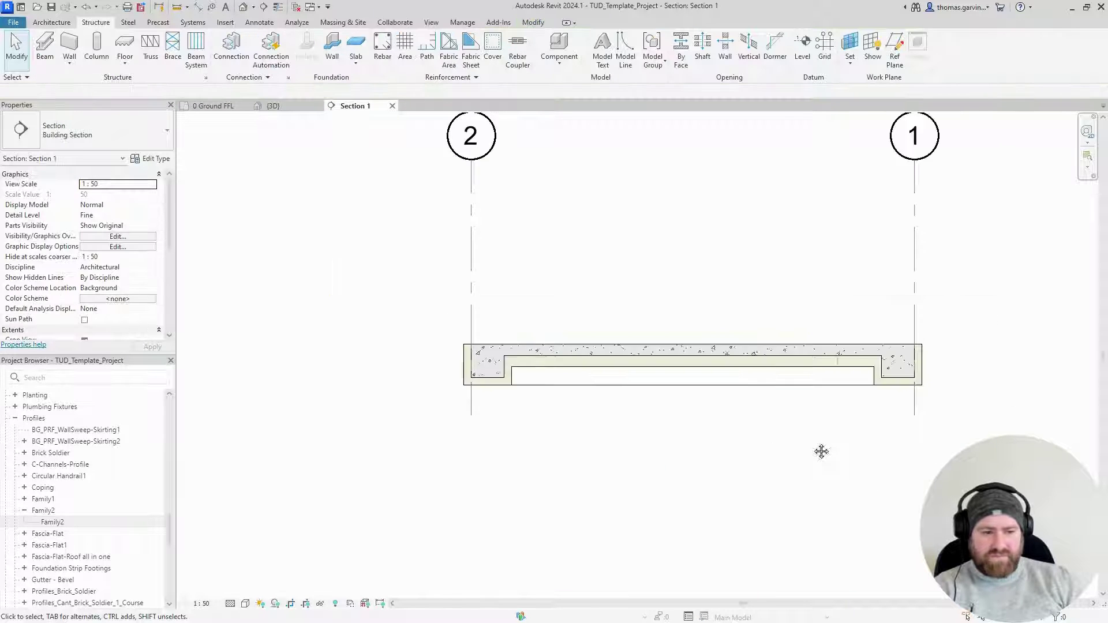
middle_drag(824, 448, 736, 458)
scroll(404, 404, up, 4)
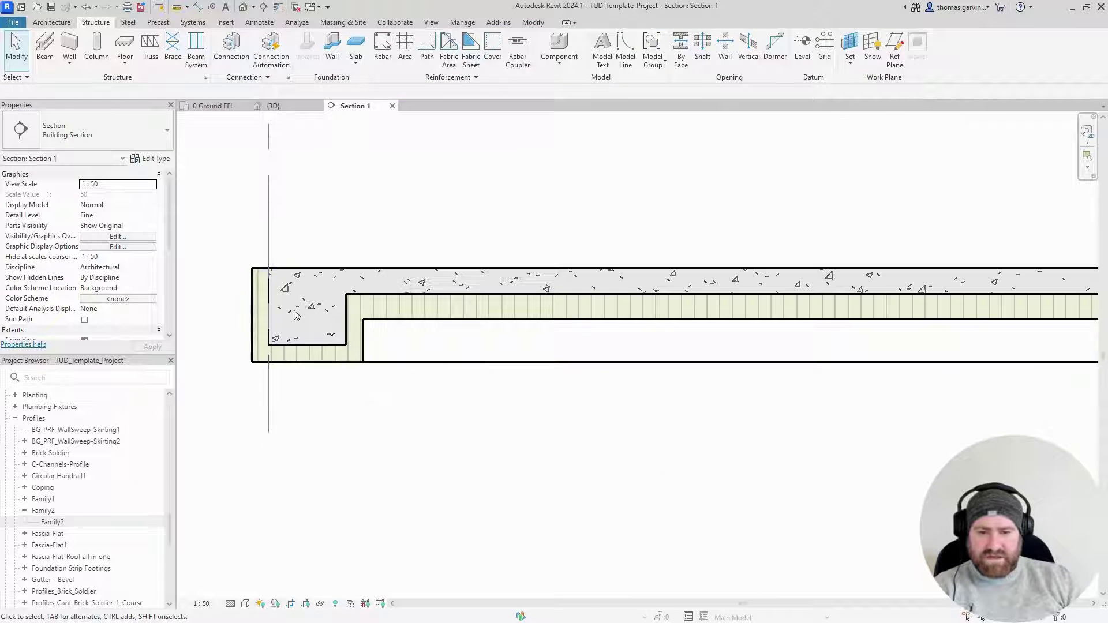